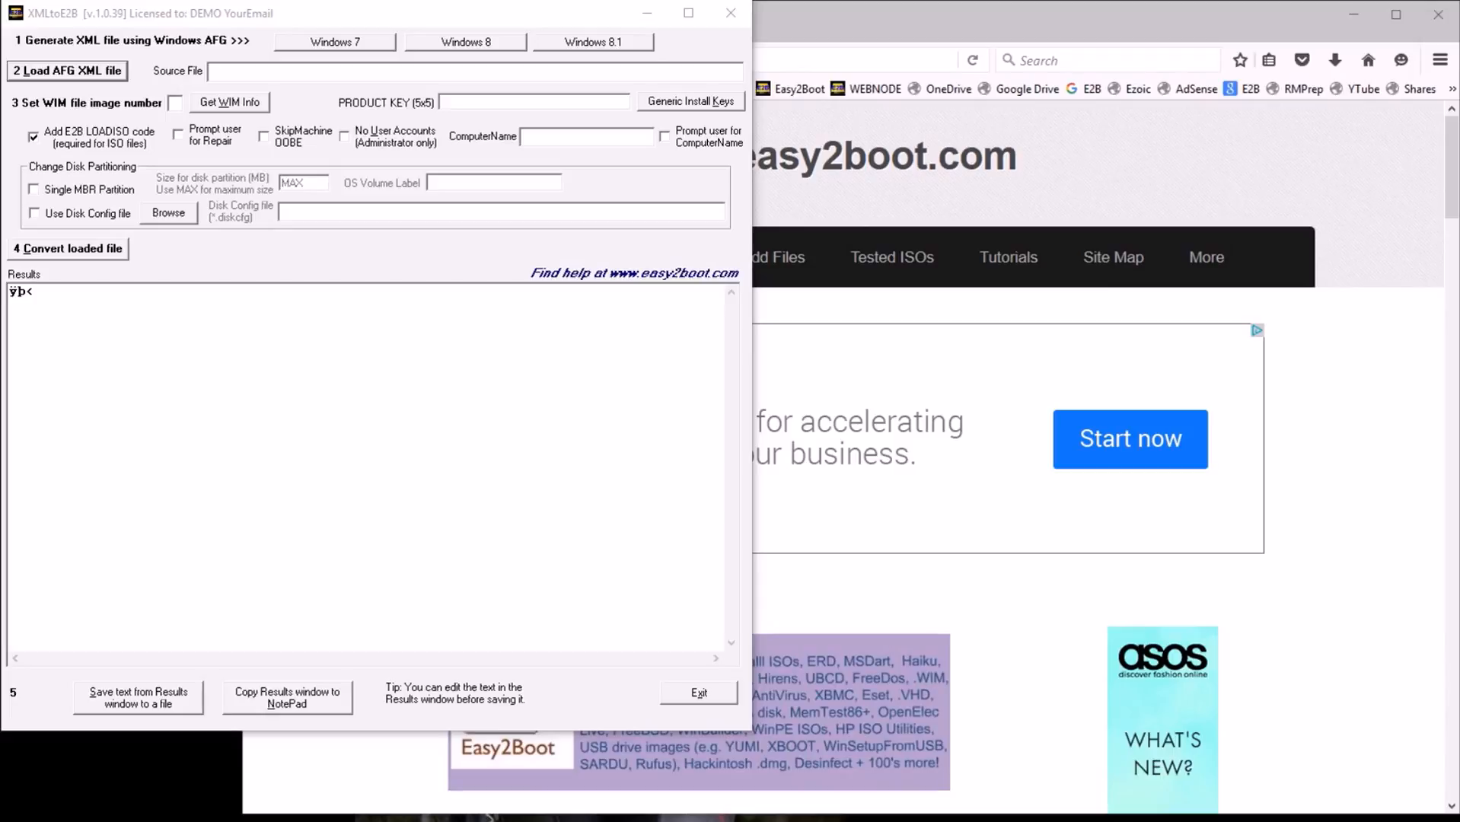
Step: Switch to the web browser and look through the easy2boot.com XMLtoE2B page for its description, download areas and site links
click(1046, 15)
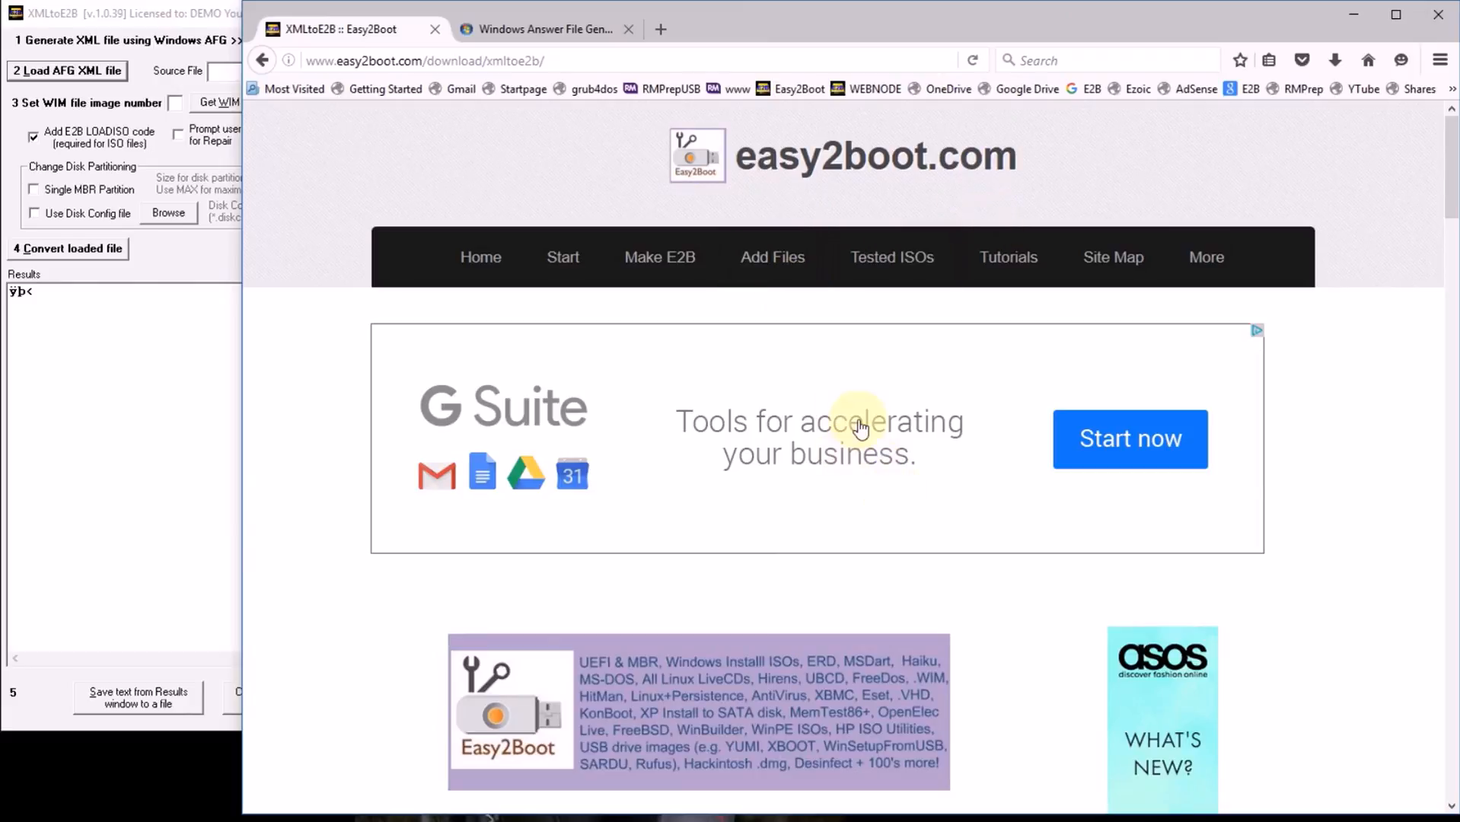
scroll(868, 422, down, 15)
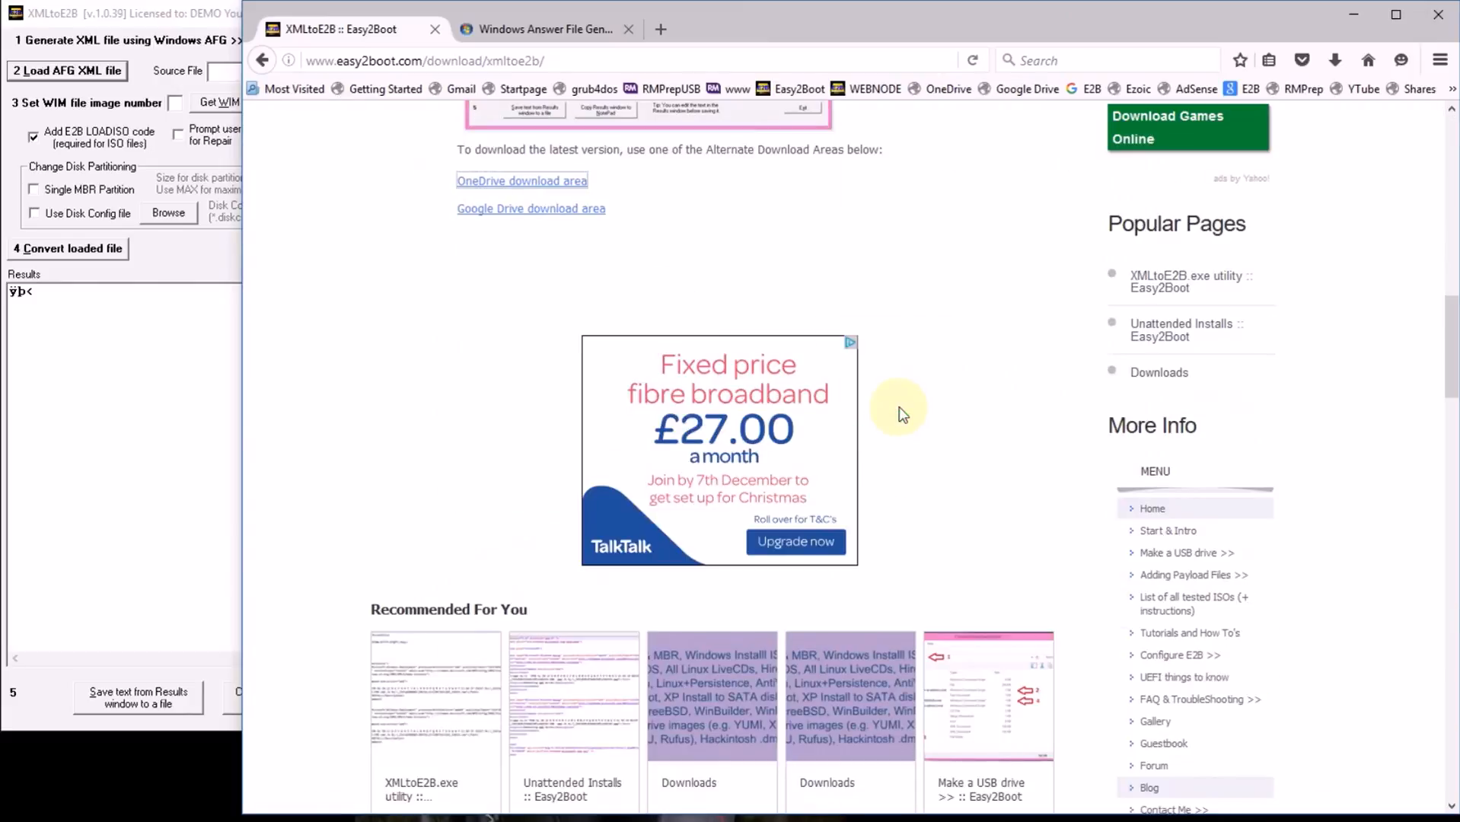
scroll(894, 404, up, 15)
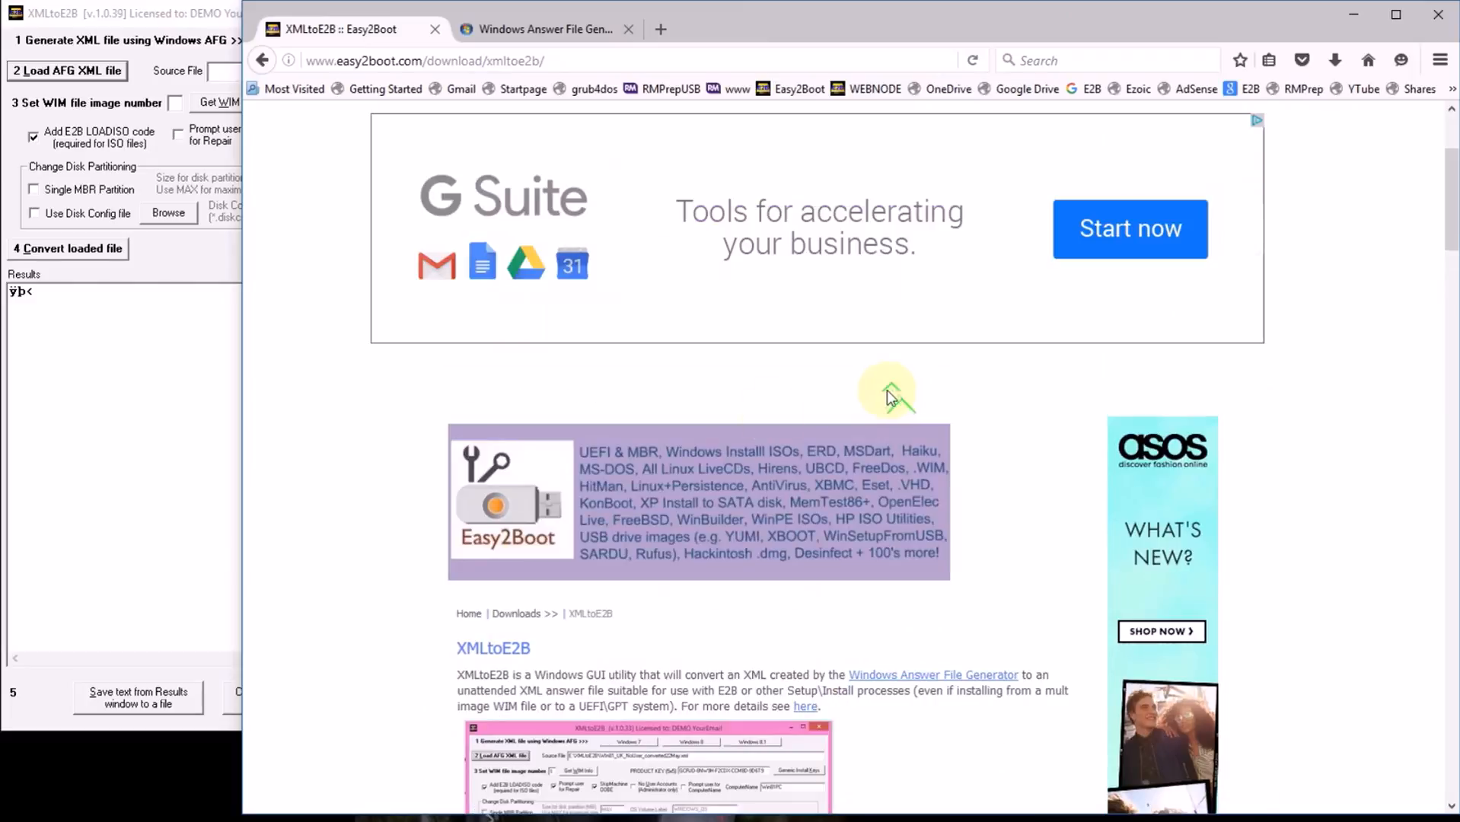
scroll(868, 586, down, 12)
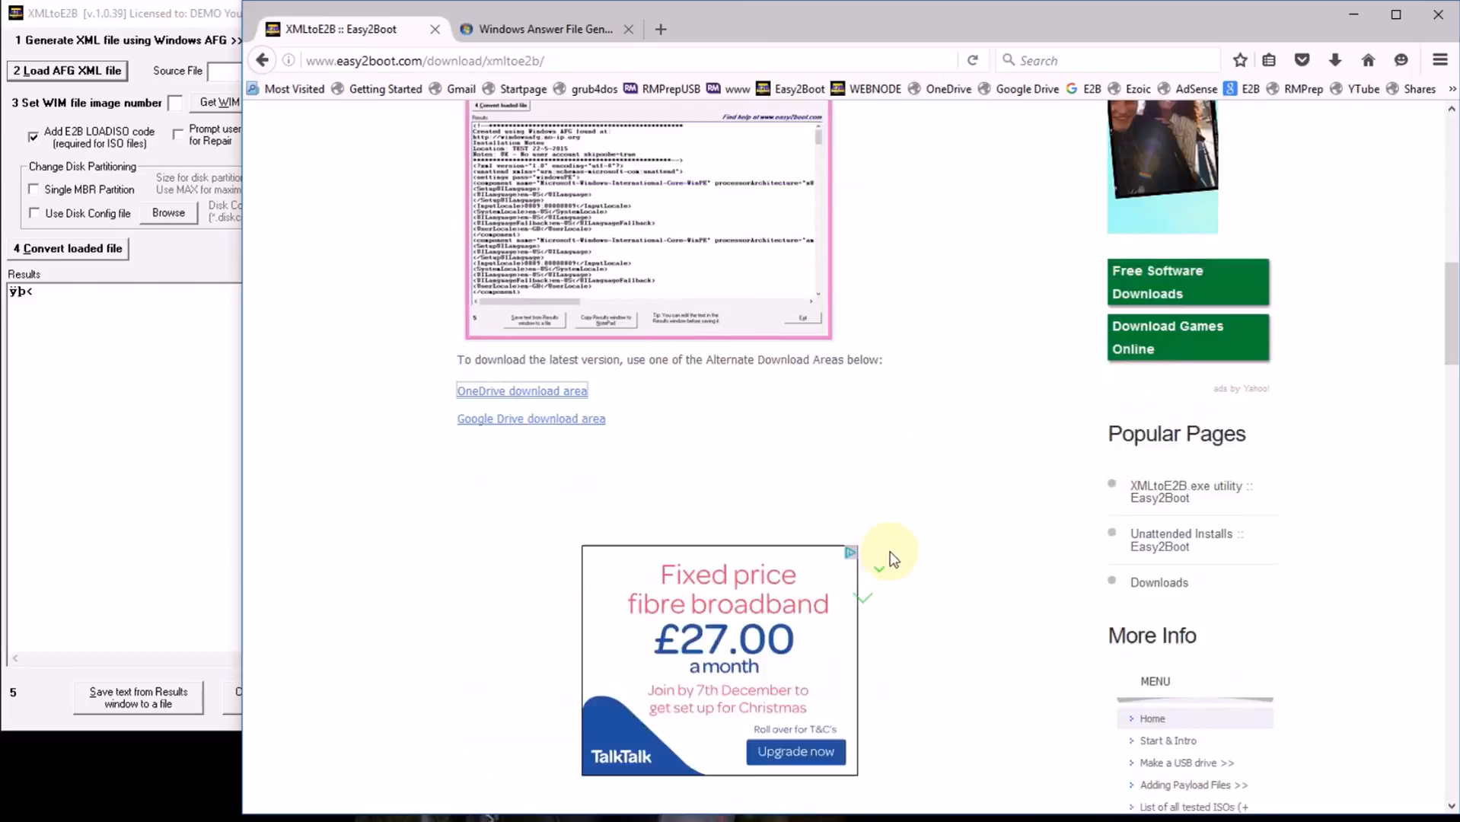
scroll(892, 560, down, 10)
scroll(1041, 504, up, 6)
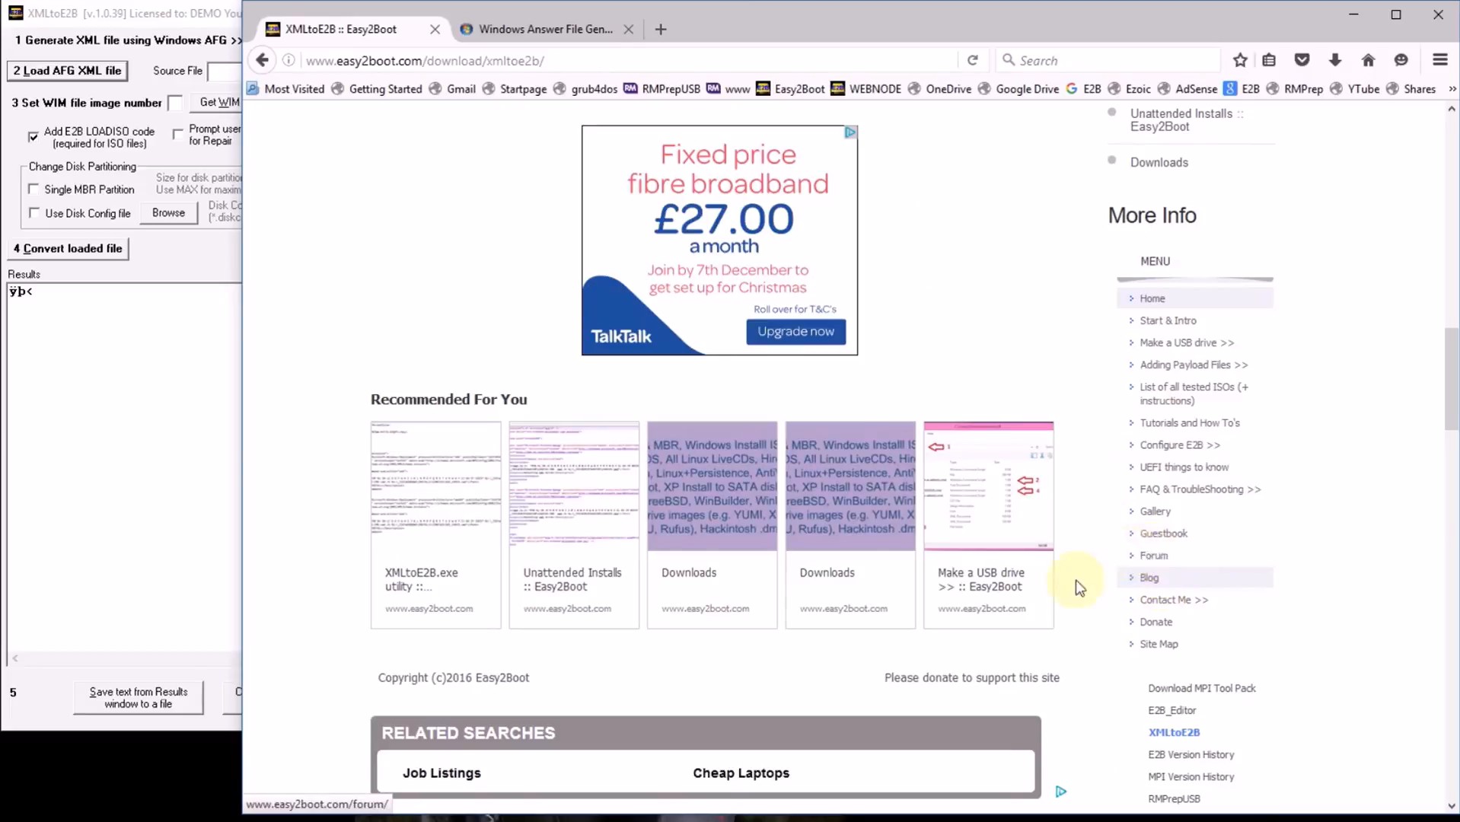
scroll(1132, 561, down, 4)
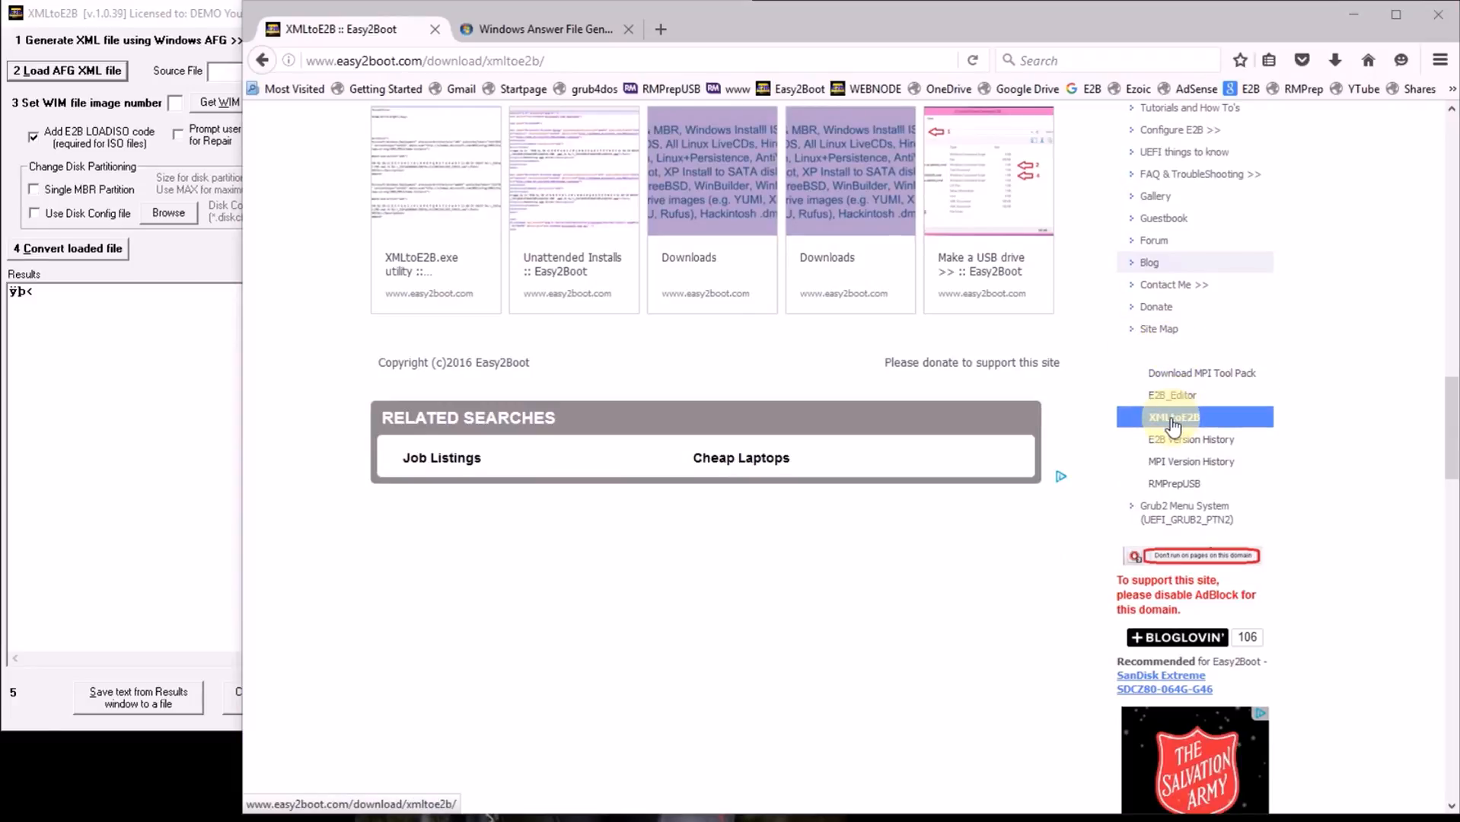
scroll(922, 529, up, 10)
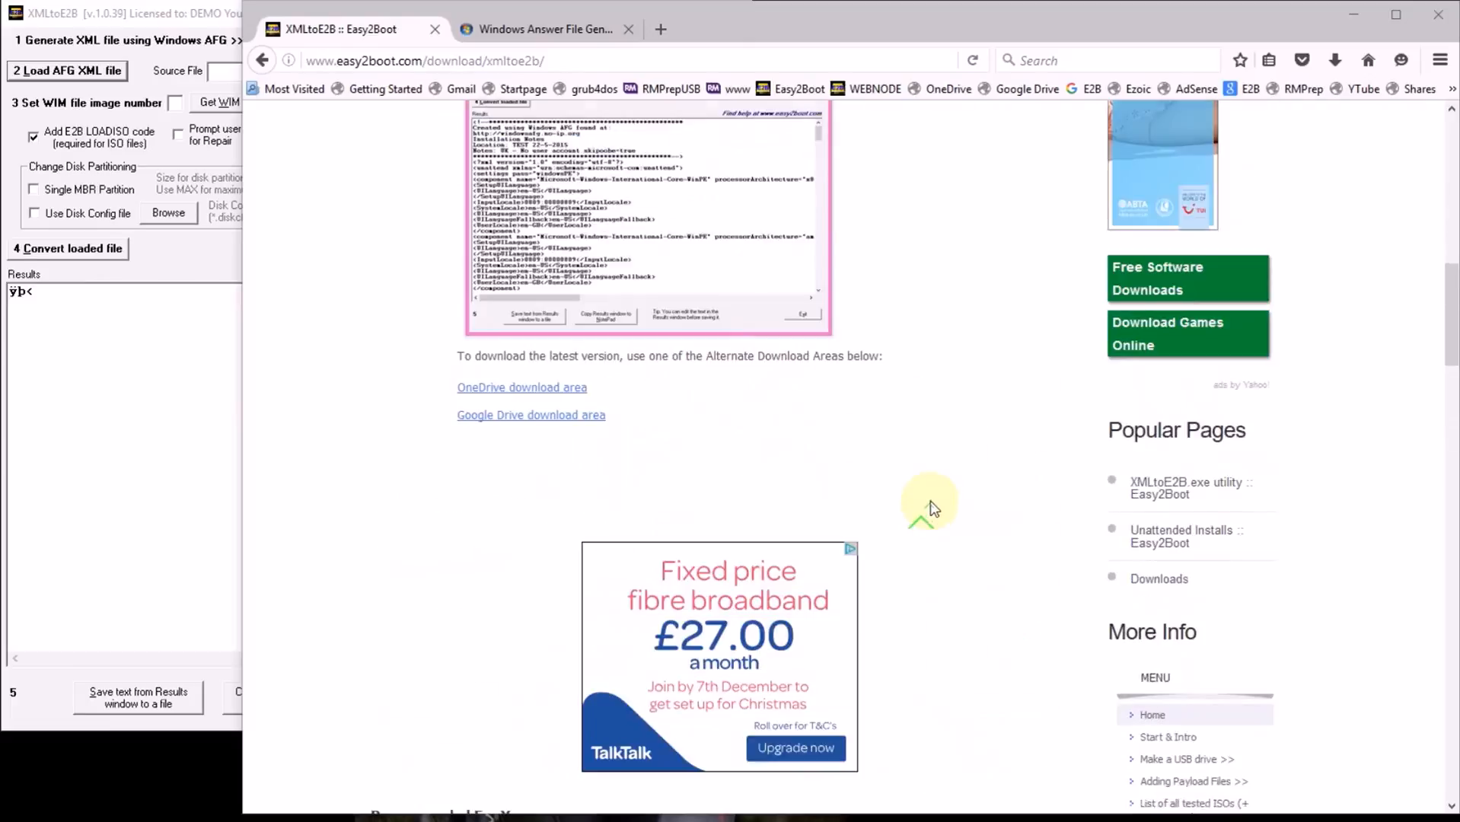
scroll(929, 506, up, 3)
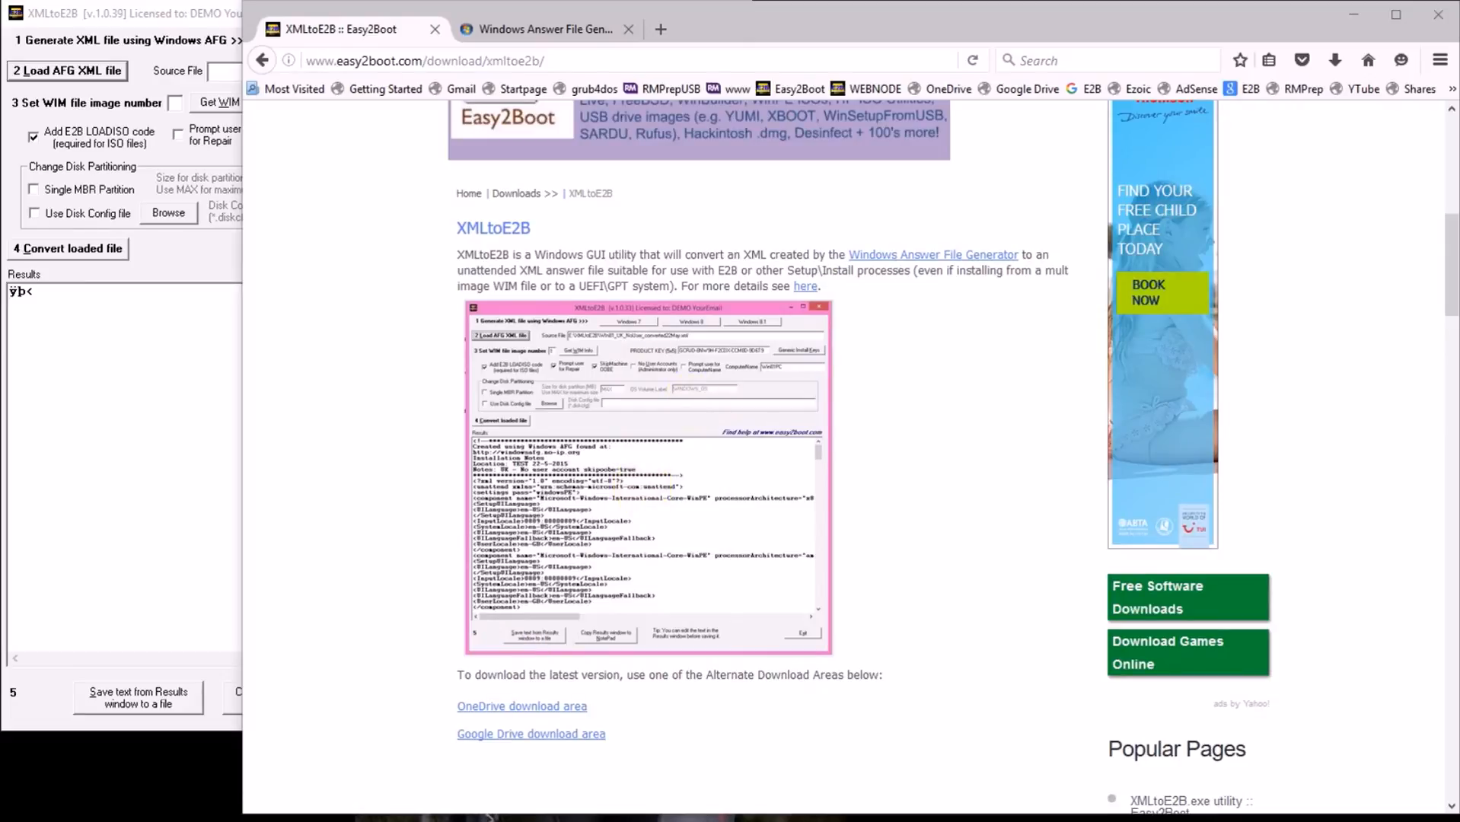
Step: Inspect Licence.bin, install.wim and Win10_1607_EnglishInternational_x64.iso in the XMLtoE2B folder in File Explorer, and return to the XMLtoE2B program
key(alt+Tab)
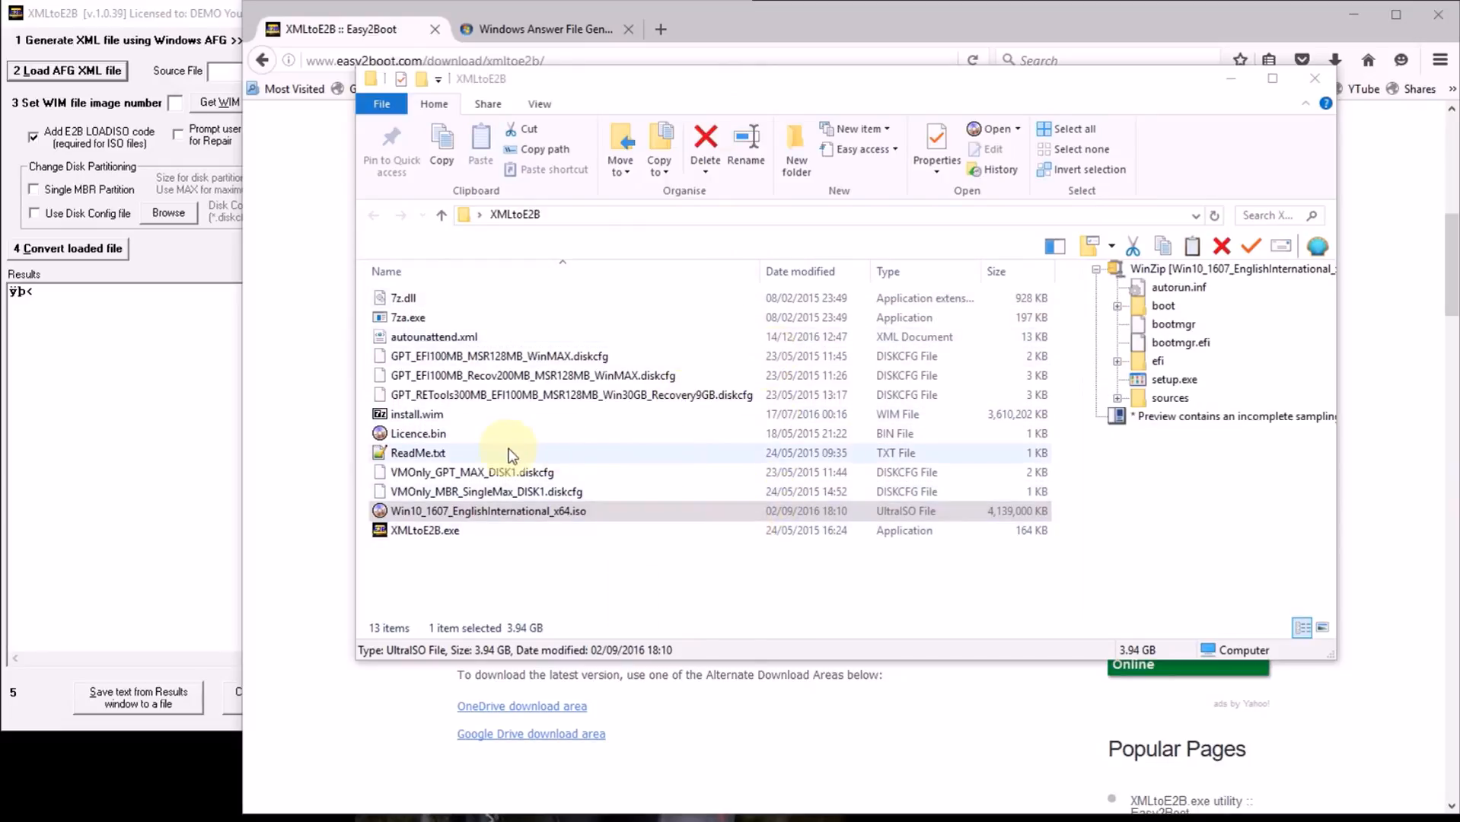
click(457, 440)
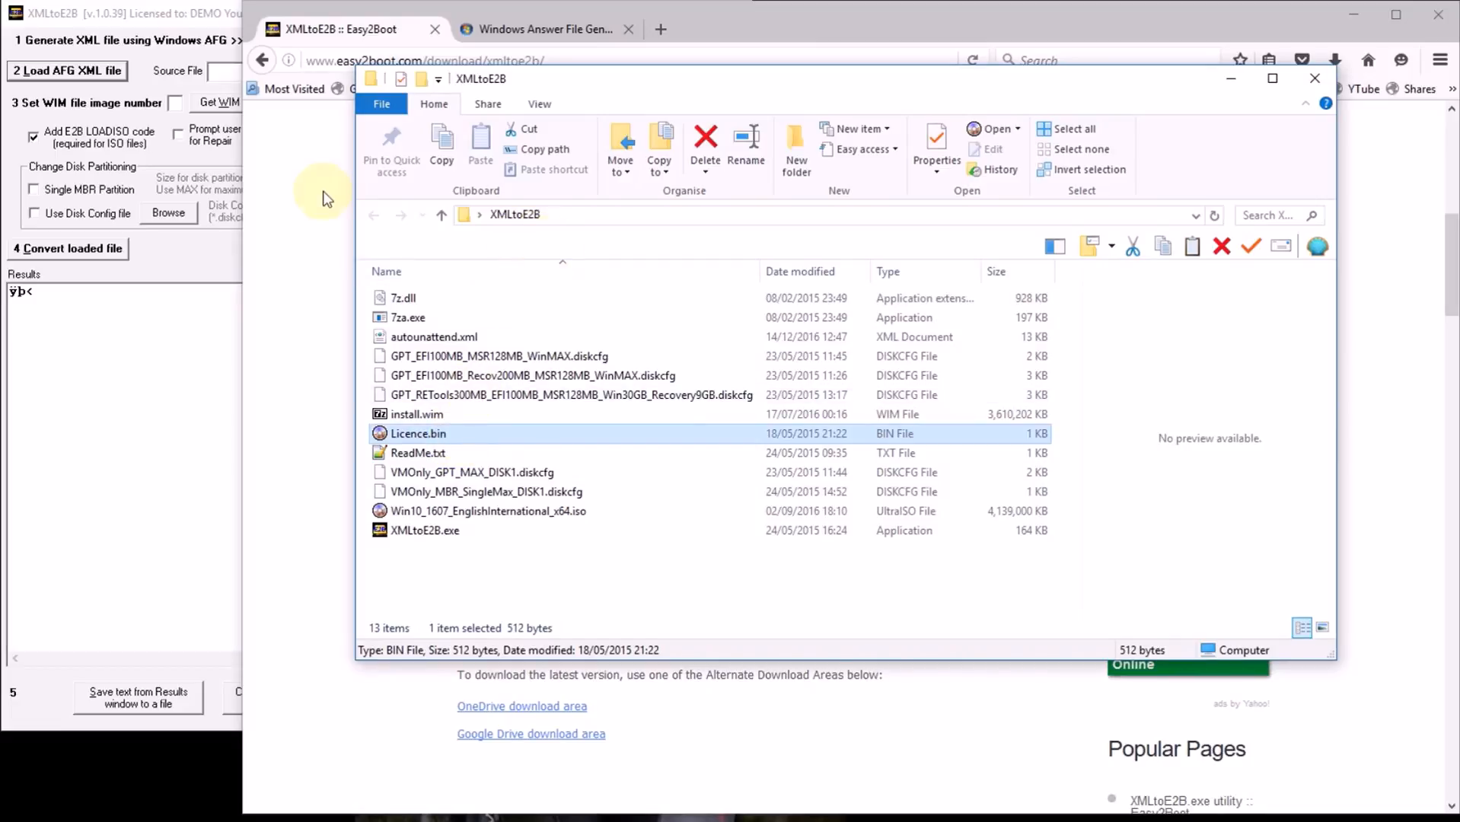
click(172, 9)
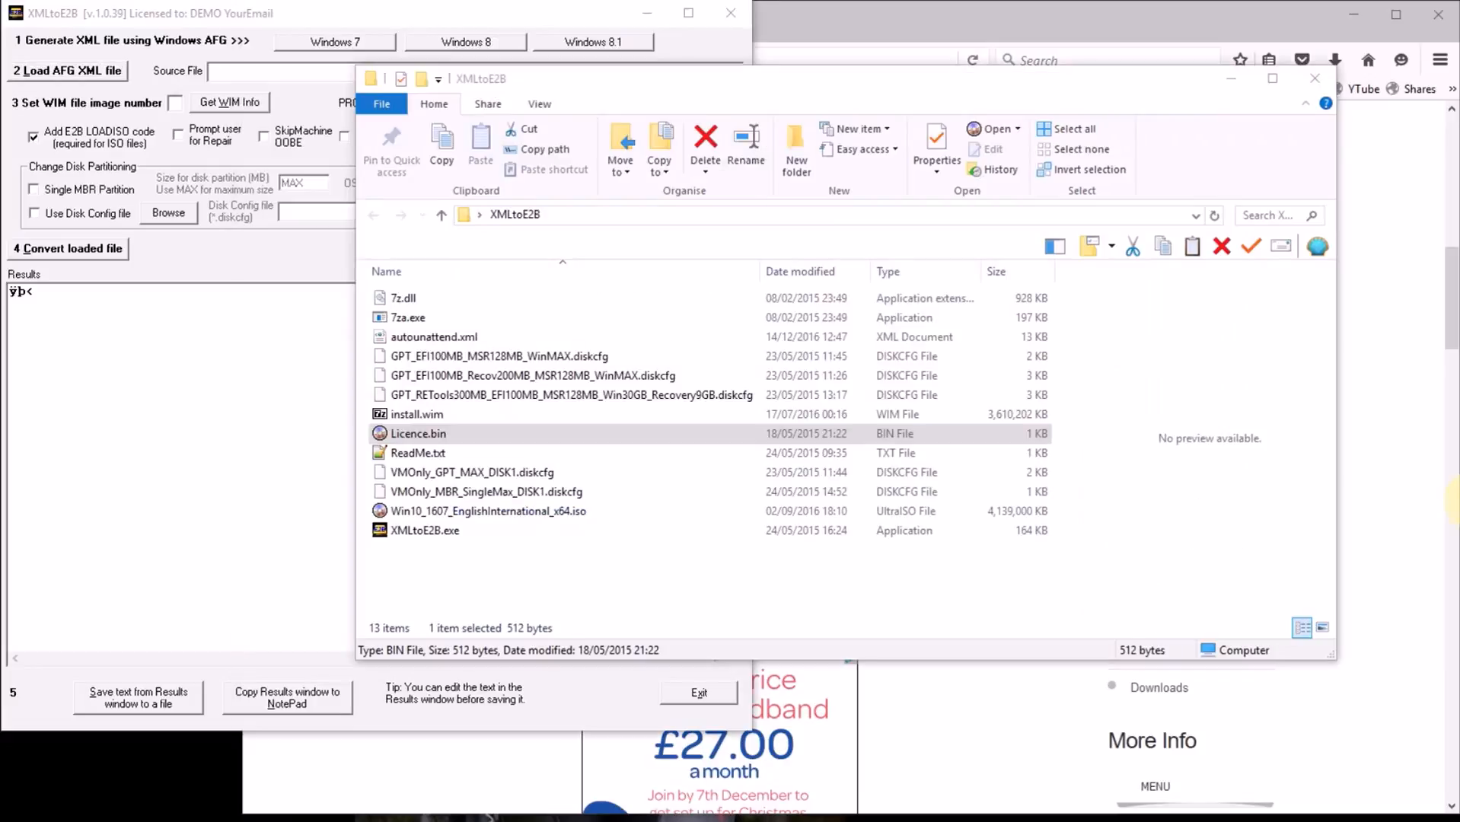
click(554, 512)
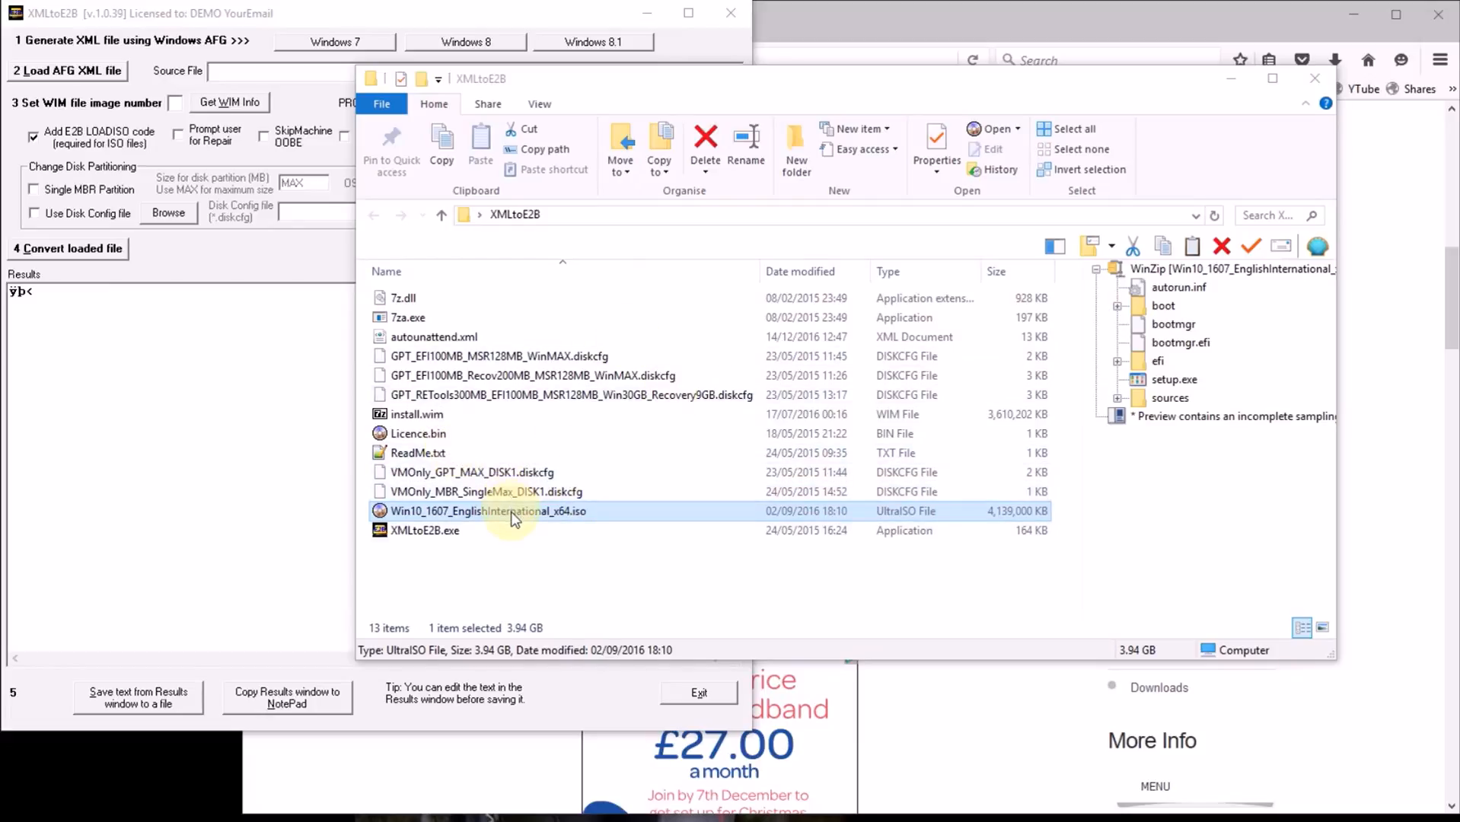
click(439, 419)
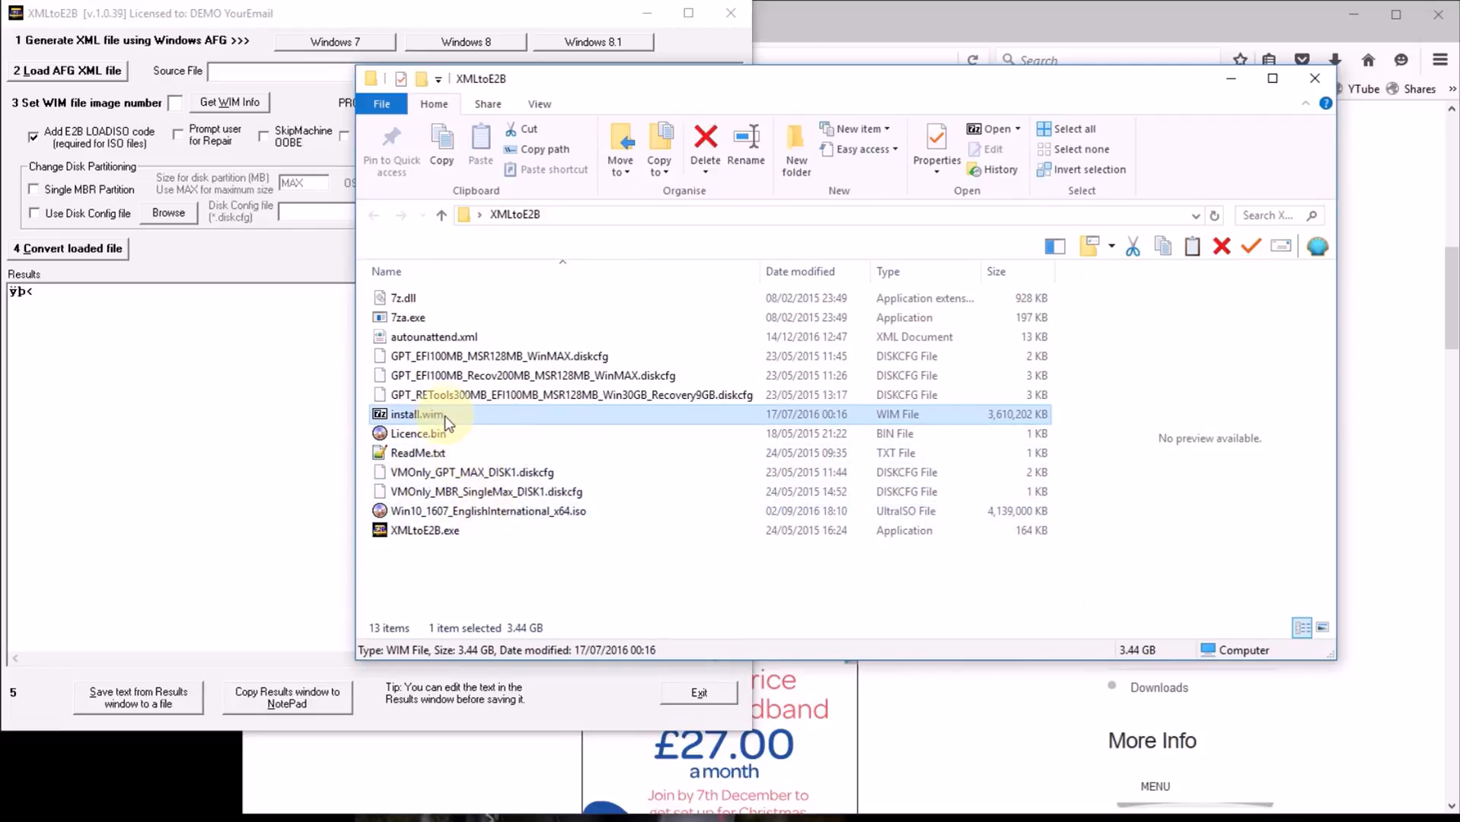
click(509, 511)
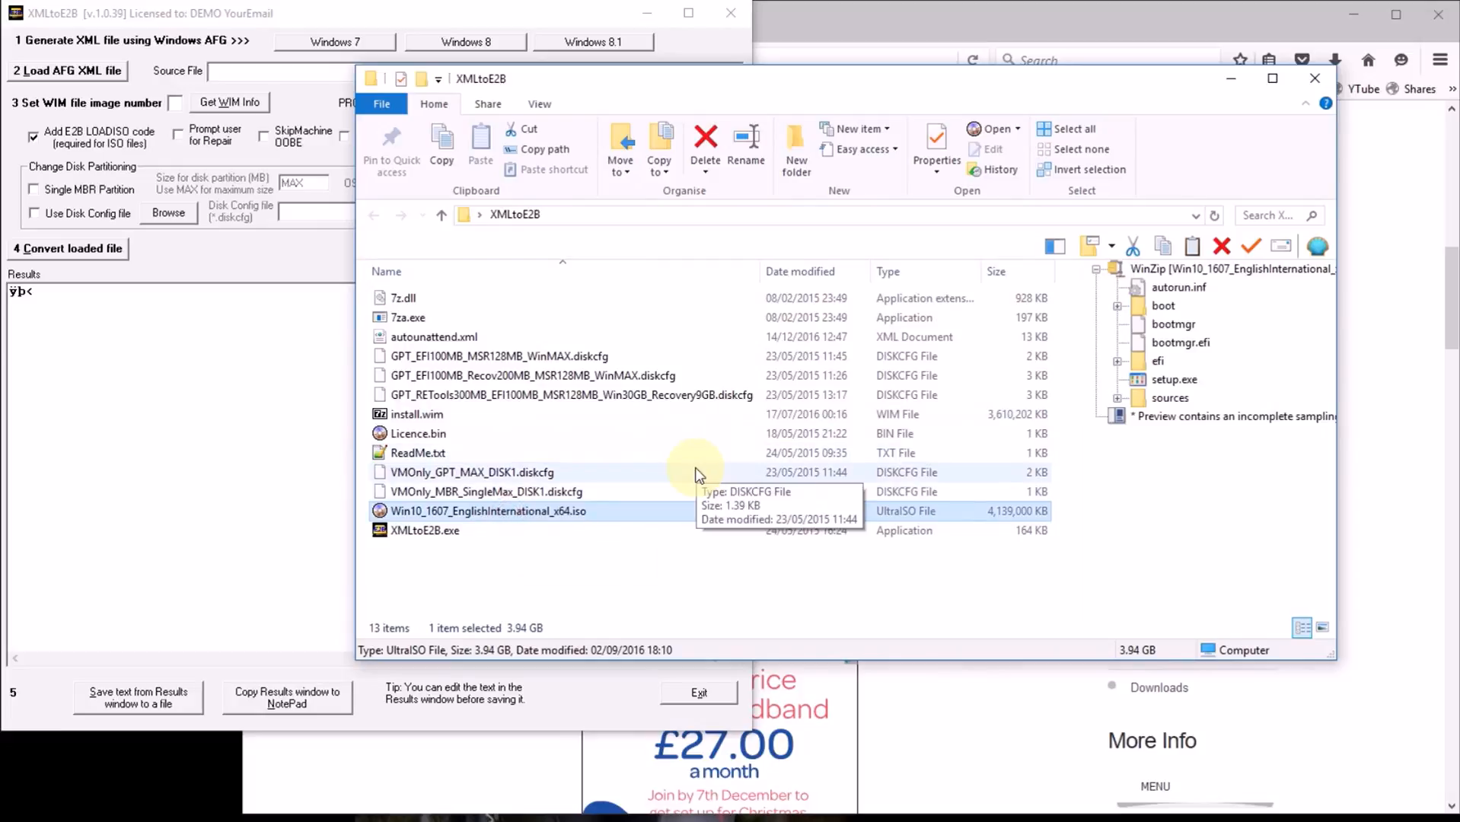
click(233, 17)
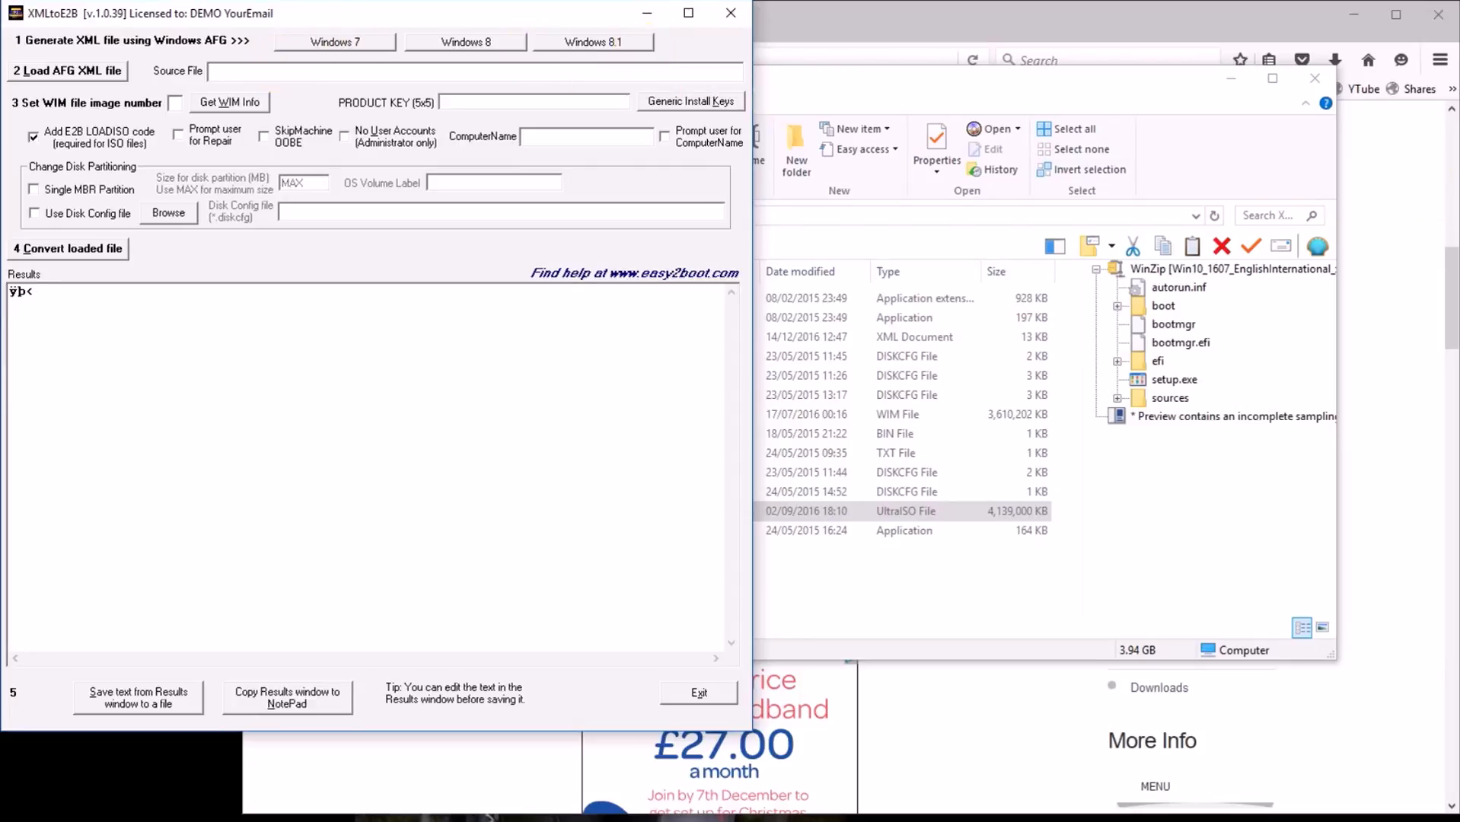
Step: Switch to the Windows Answer File Generator page in the browser and review its Windows 10 notes, general, regional and Out Of Box Experience settings
key(alt+Tab)
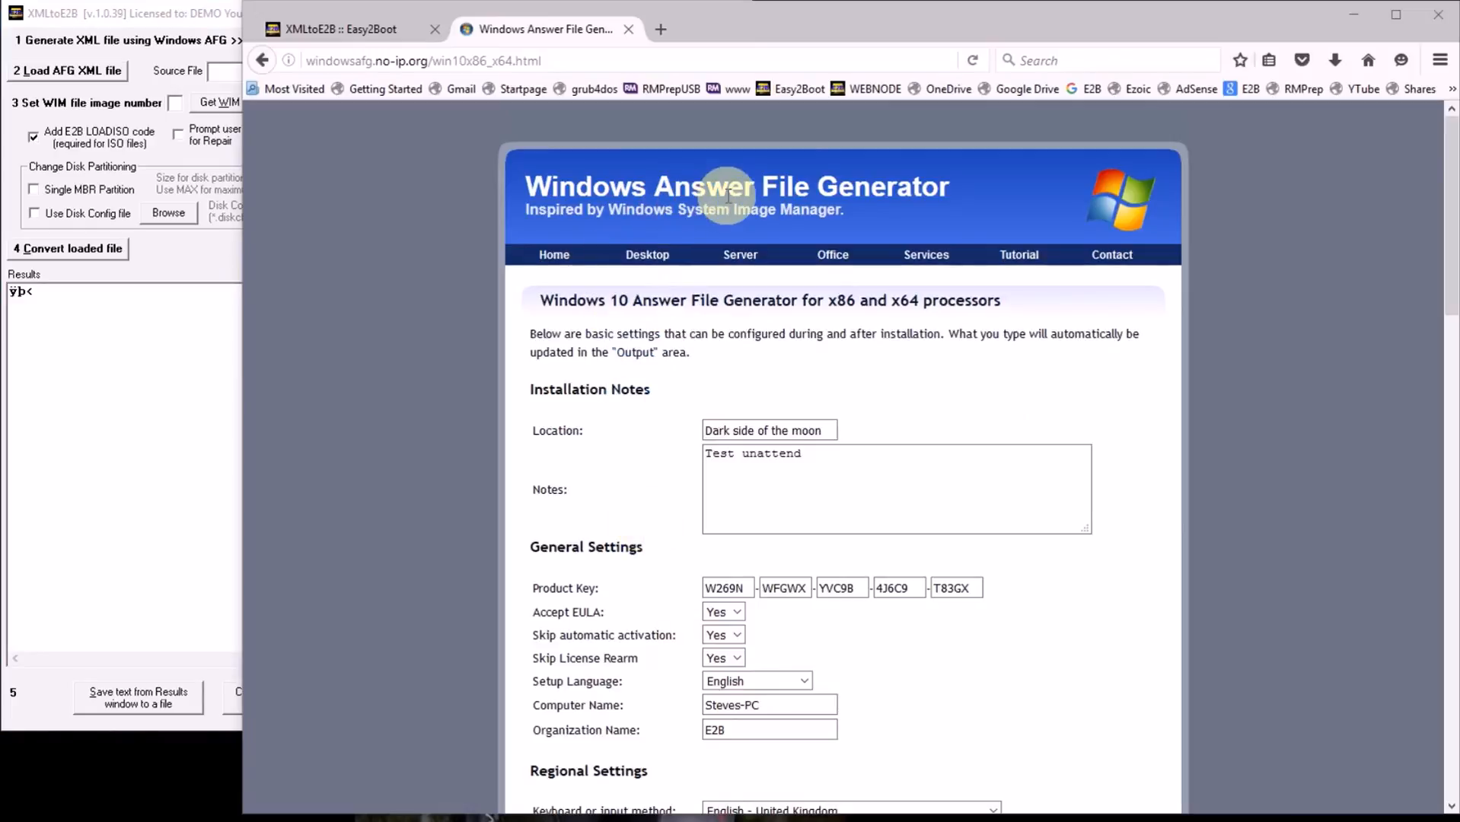
mouse_move(708, 264)
mouse_move(656, 262)
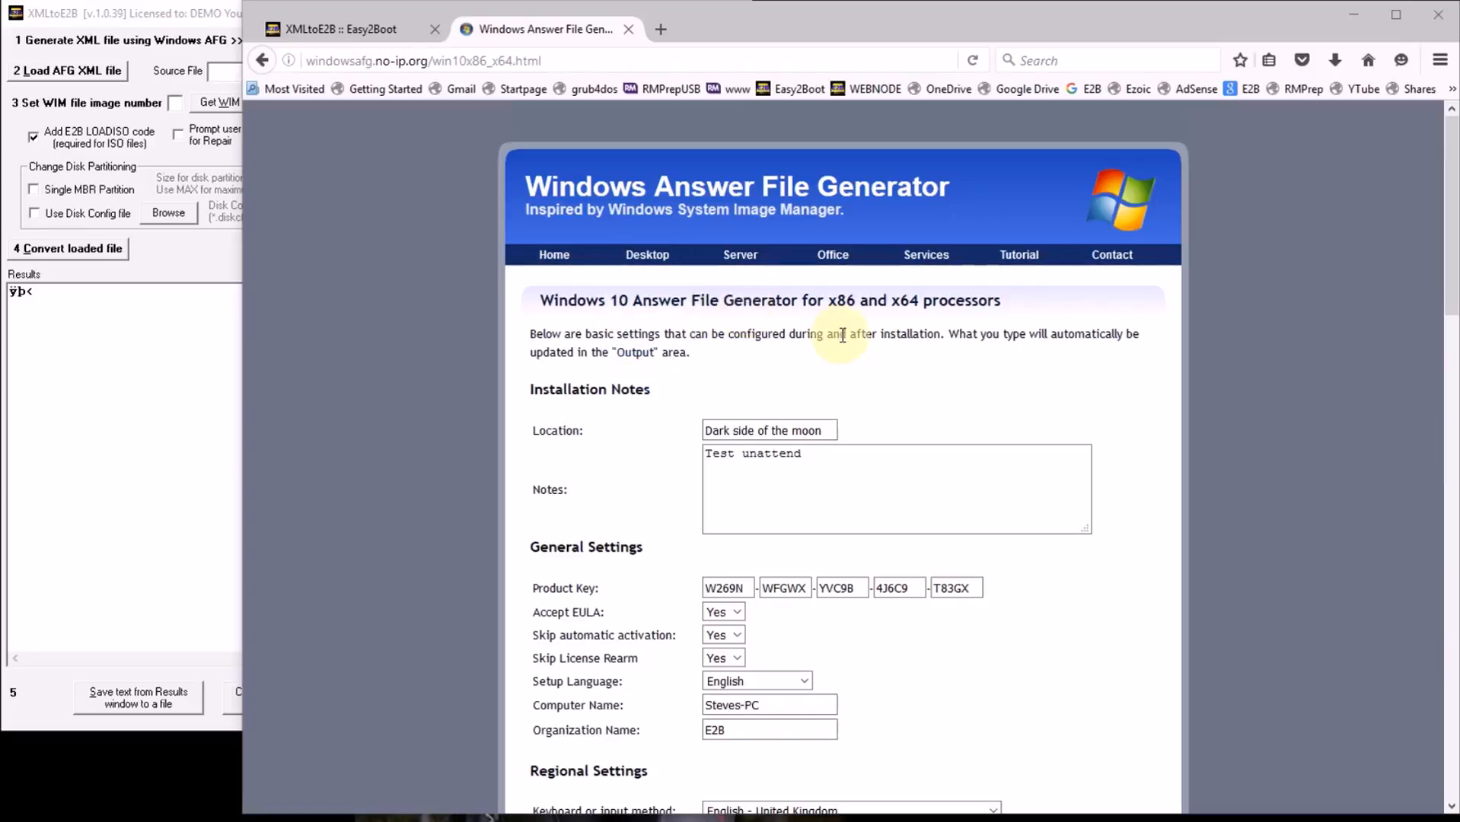
click(1088, 430)
drag(742, 454, 806, 456)
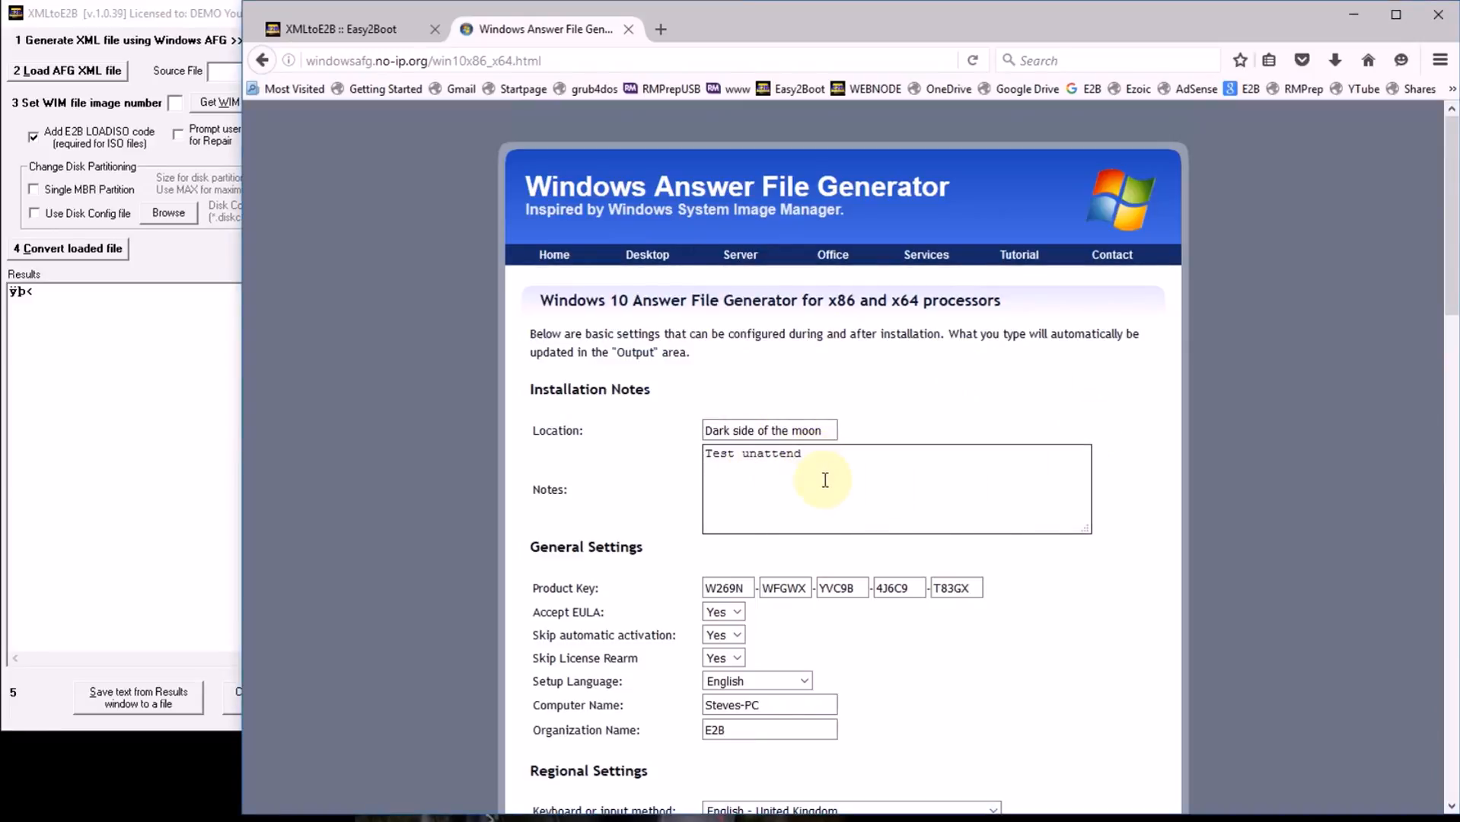
scroll(824, 479, down, 3)
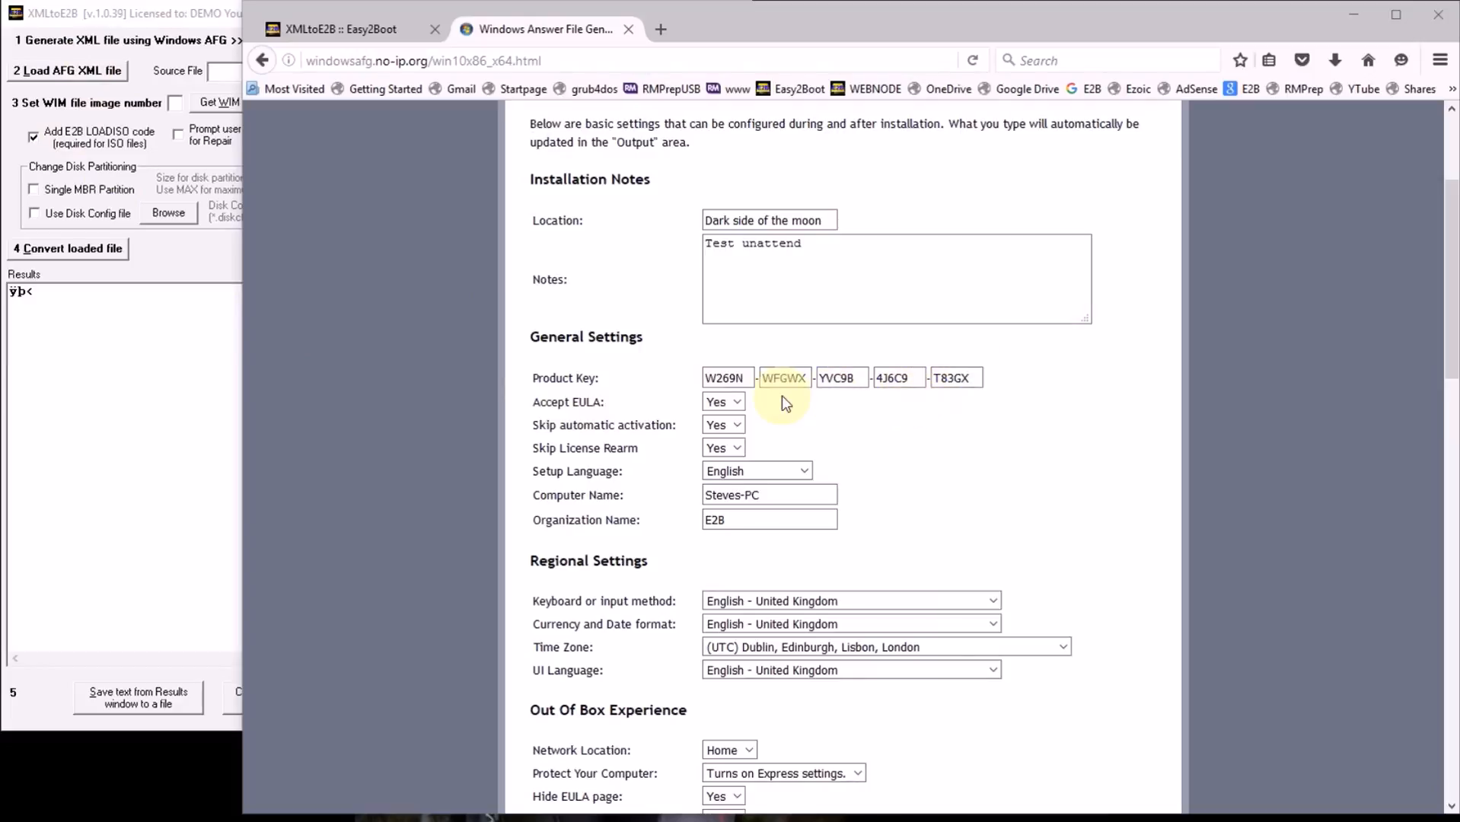
scroll(891, 411, down, 5)
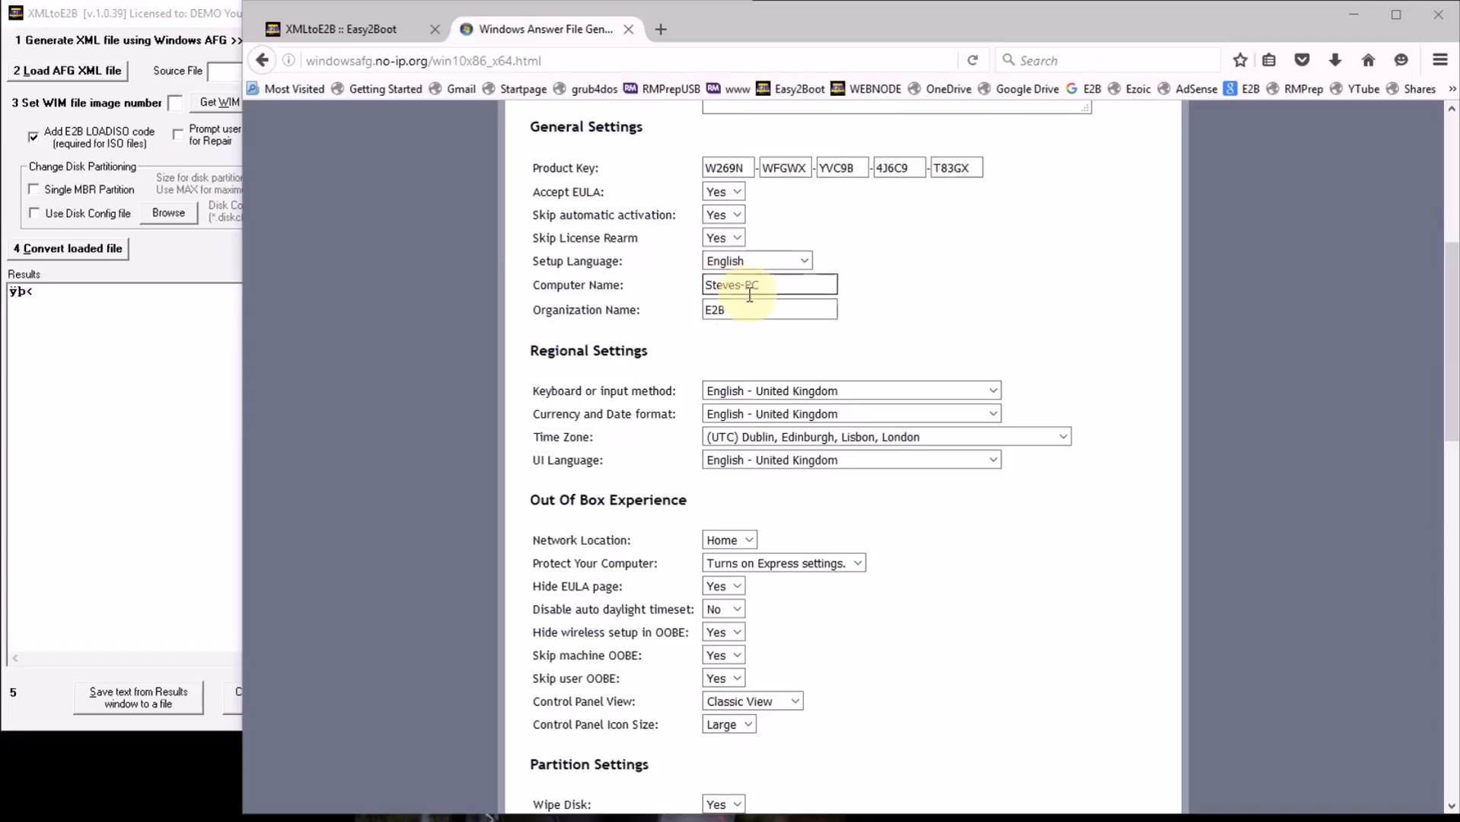
scroll(732, 351, down, 5)
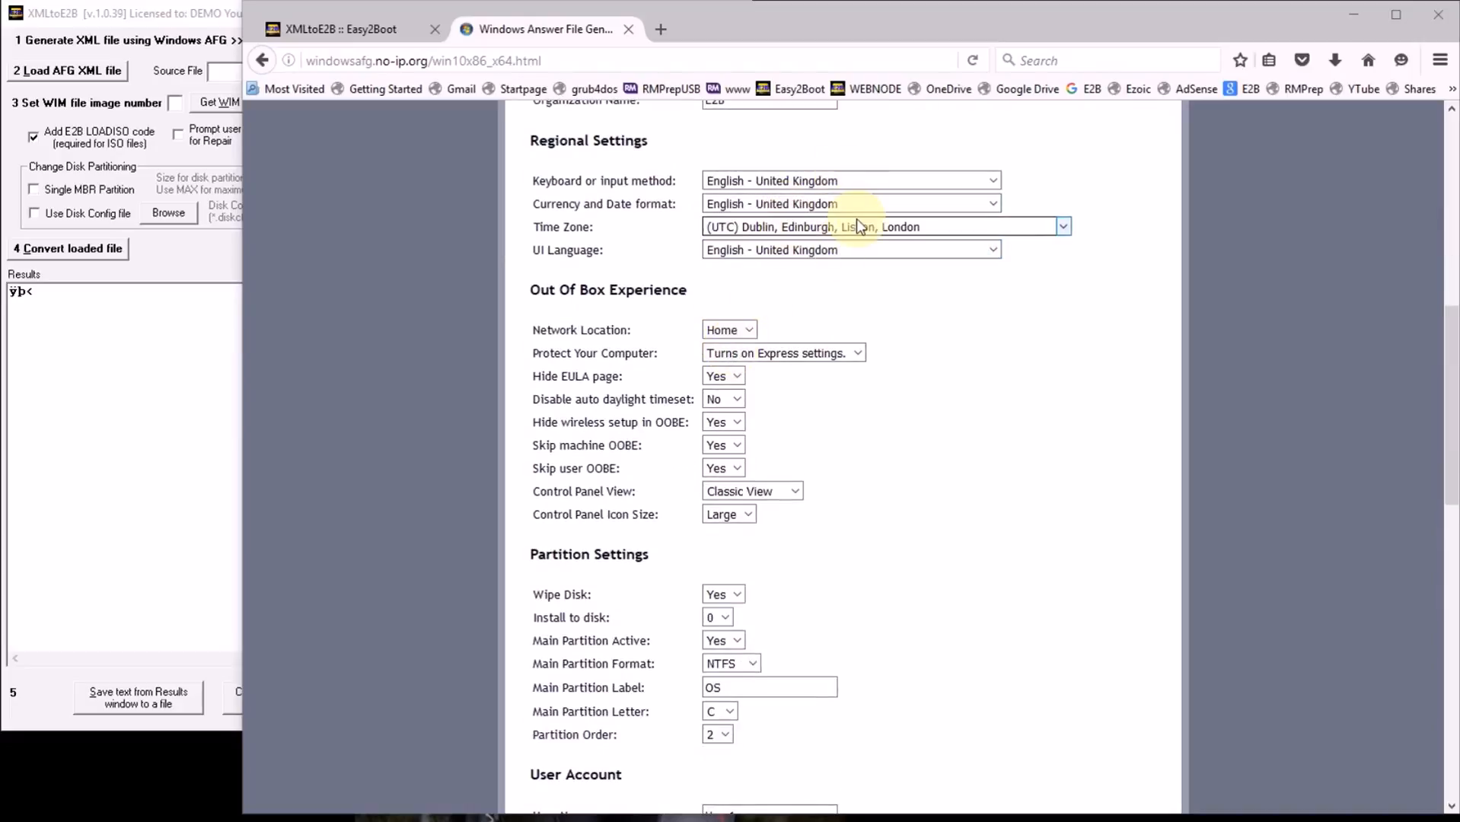
scroll(904, 365, down, 5)
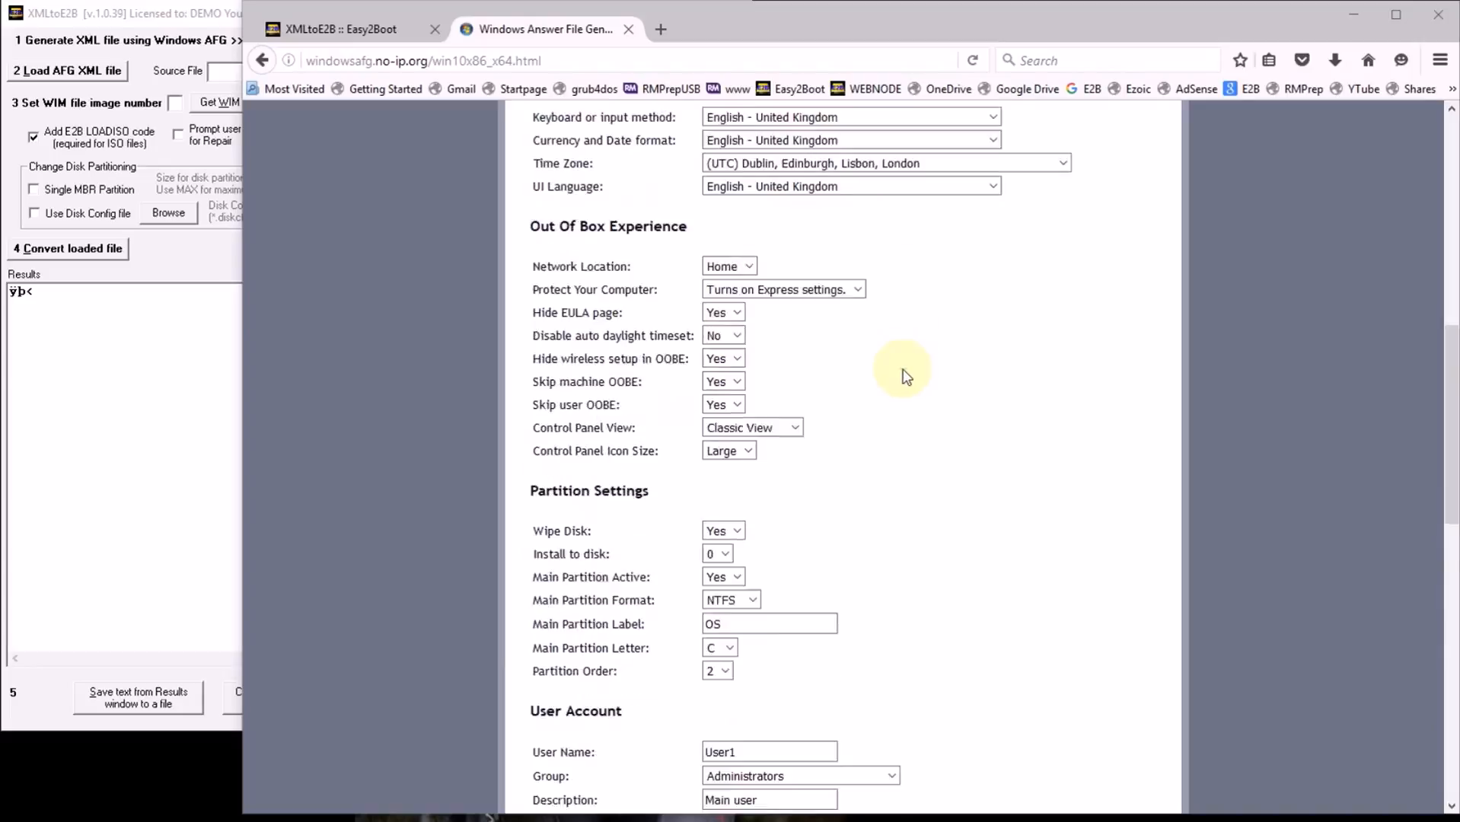
scroll(866, 424, down, 5)
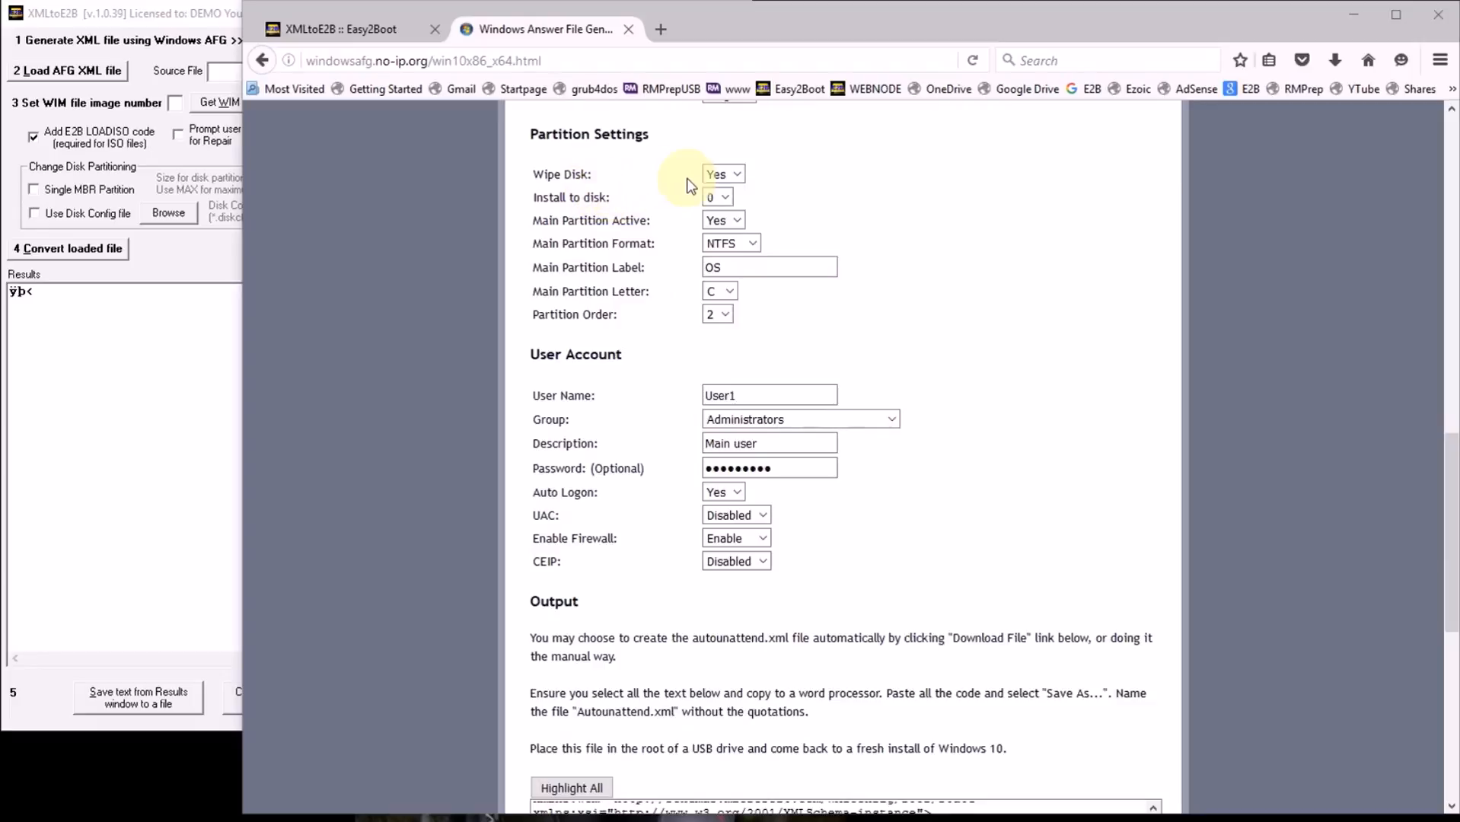
Step: Switch Wipe Disk in the partition settings to No and back to Yes
click(731, 176)
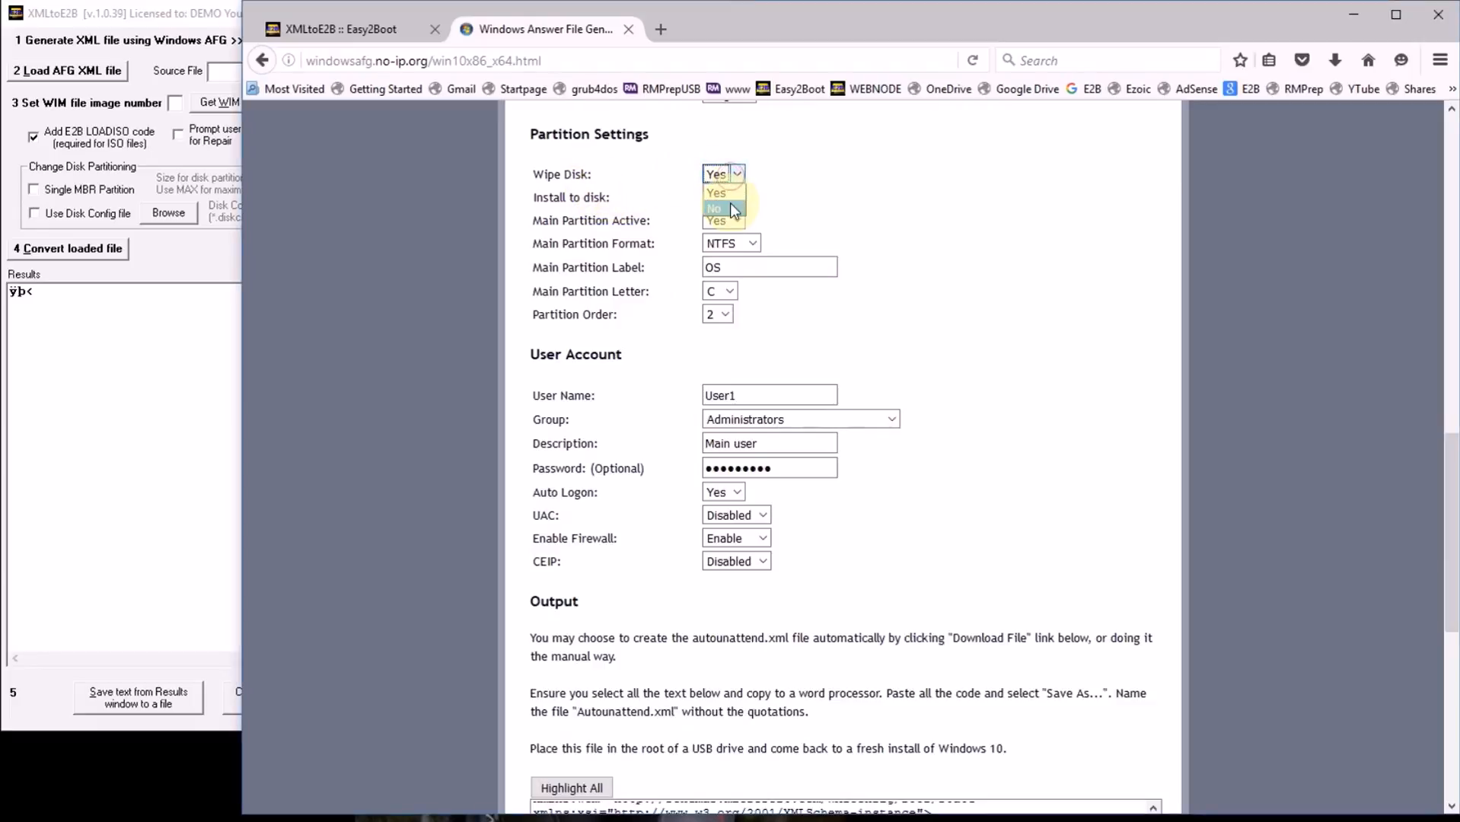
click(731, 175)
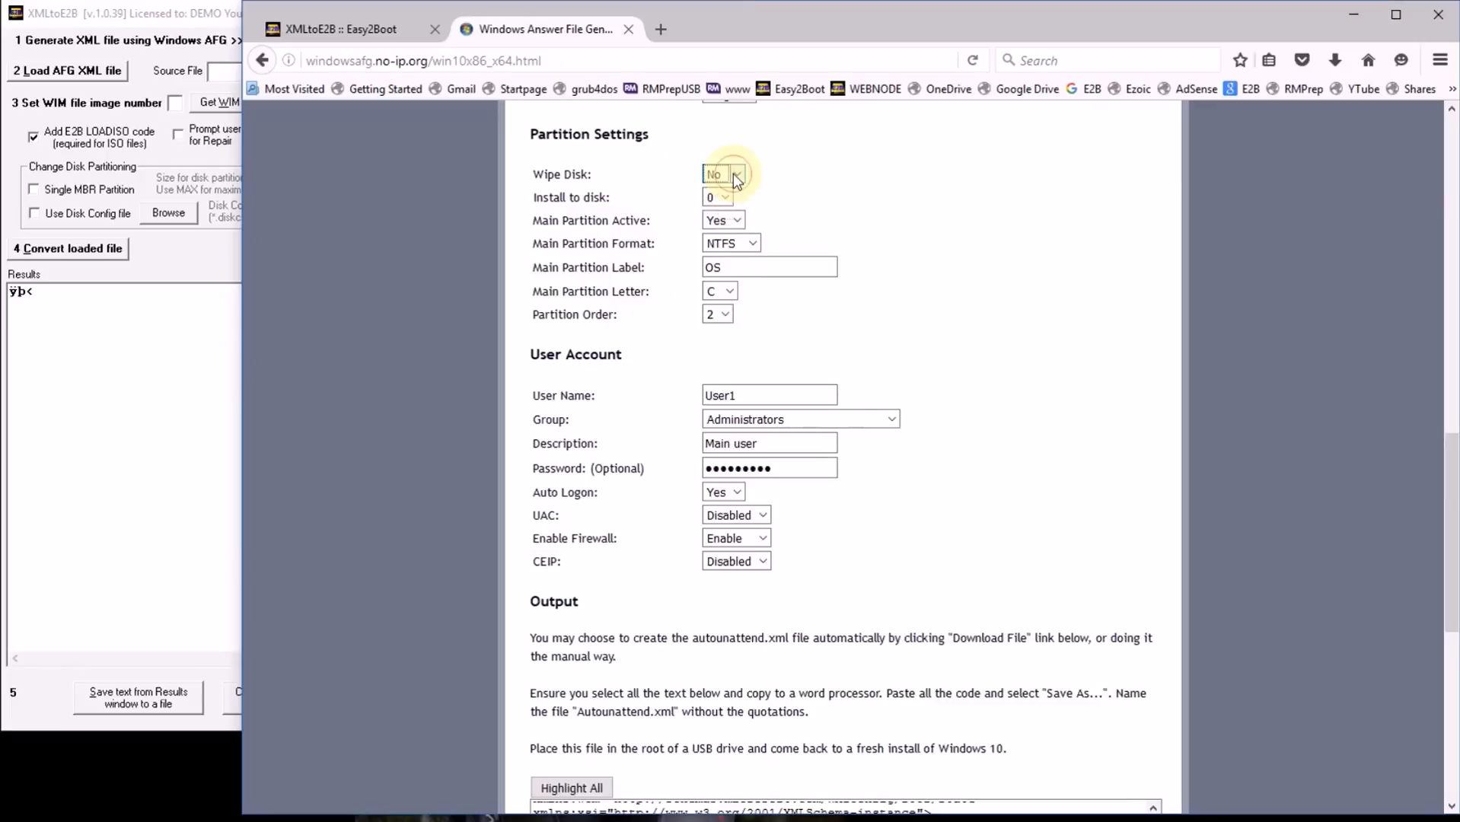
click(729, 191)
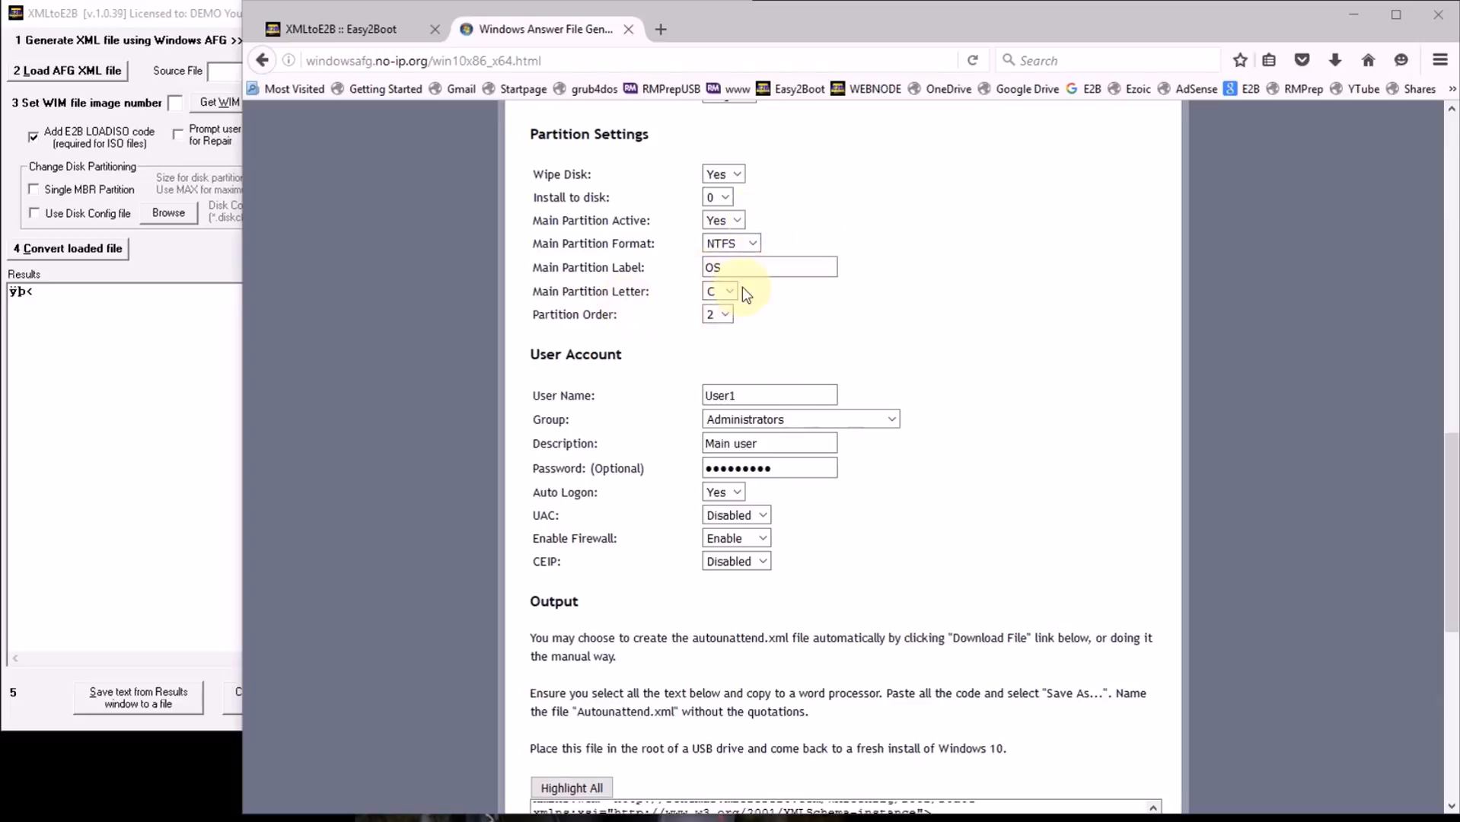
Step: Check the main partition format and partition order options, and the password field of the user account
click(751, 244)
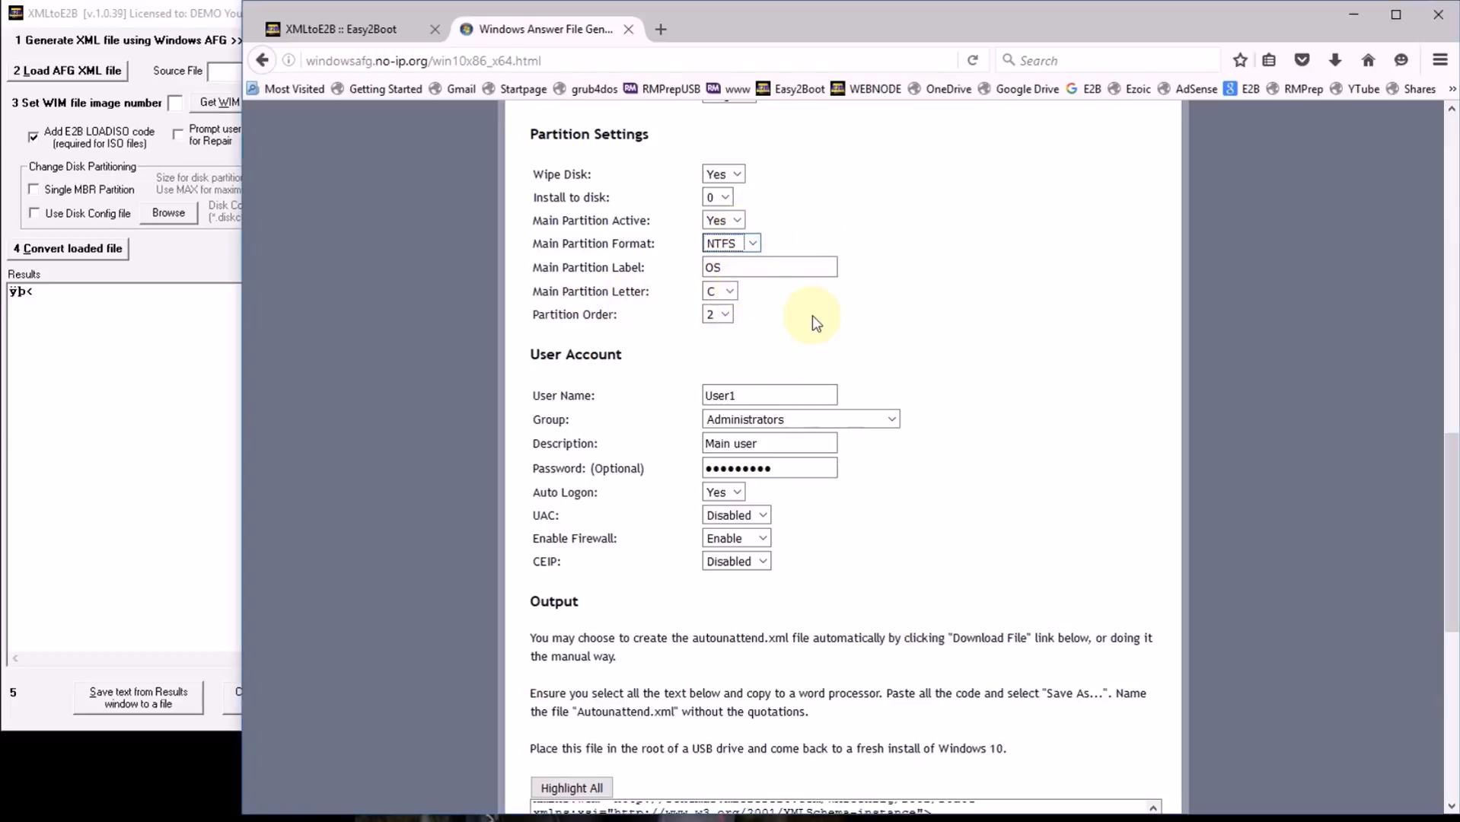
click(725, 318)
click(725, 319)
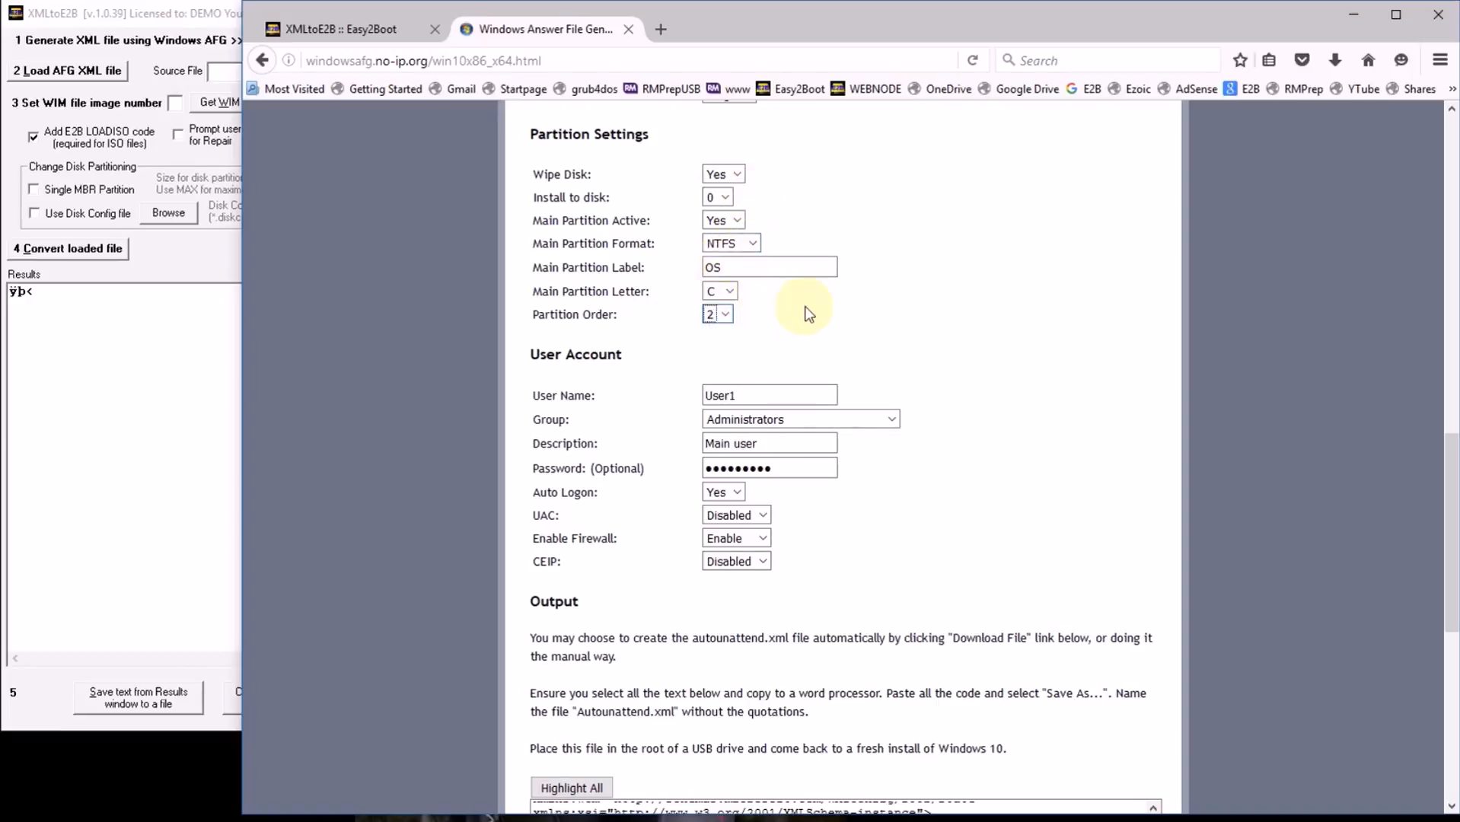
scroll(1019, 458, down, 3)
click(779, 258)
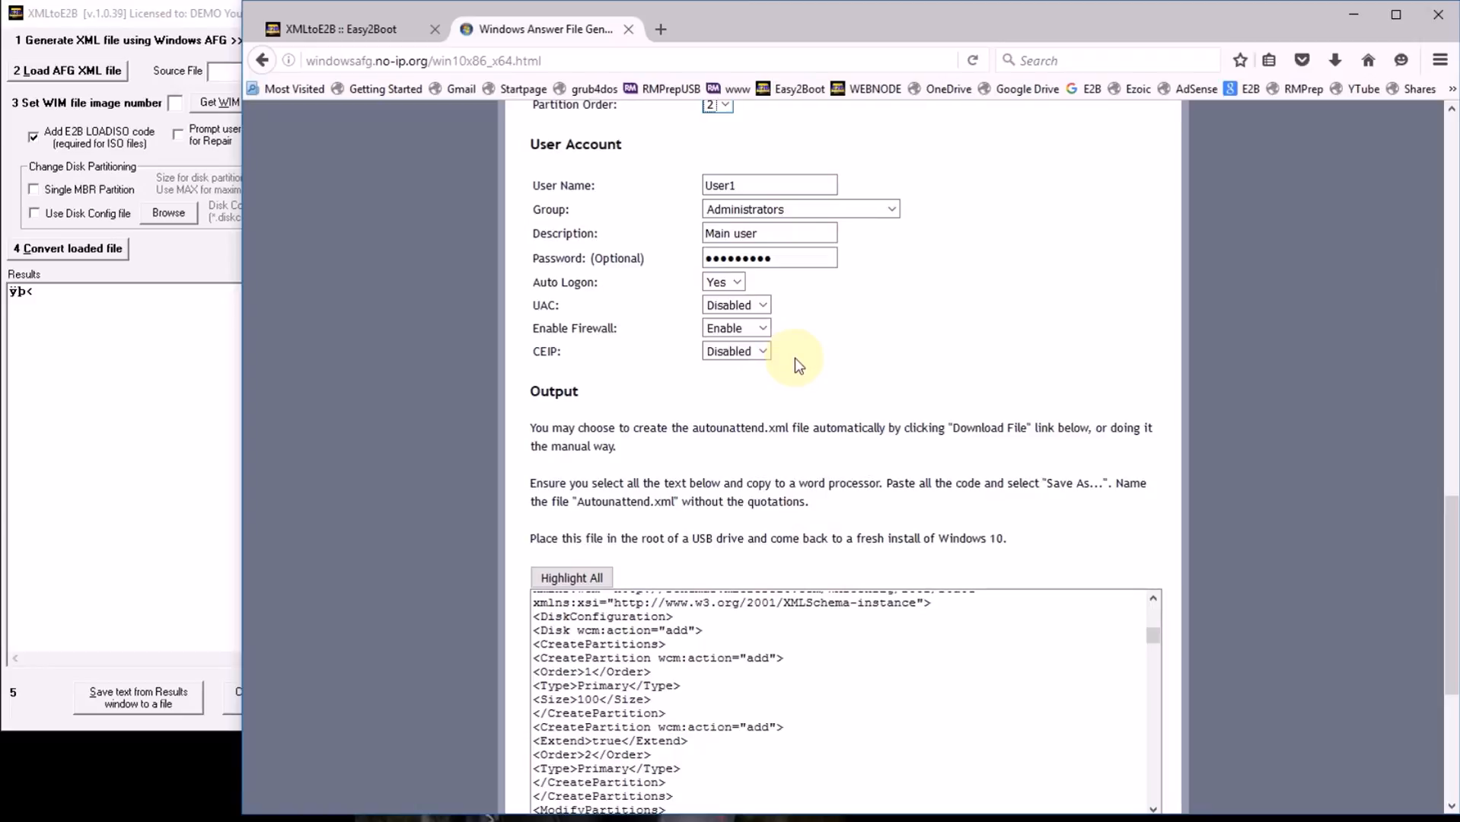
Step: Examine the disk configuration section of the generated answer file XML in the Output area
scroll(795, 358, down, 3)
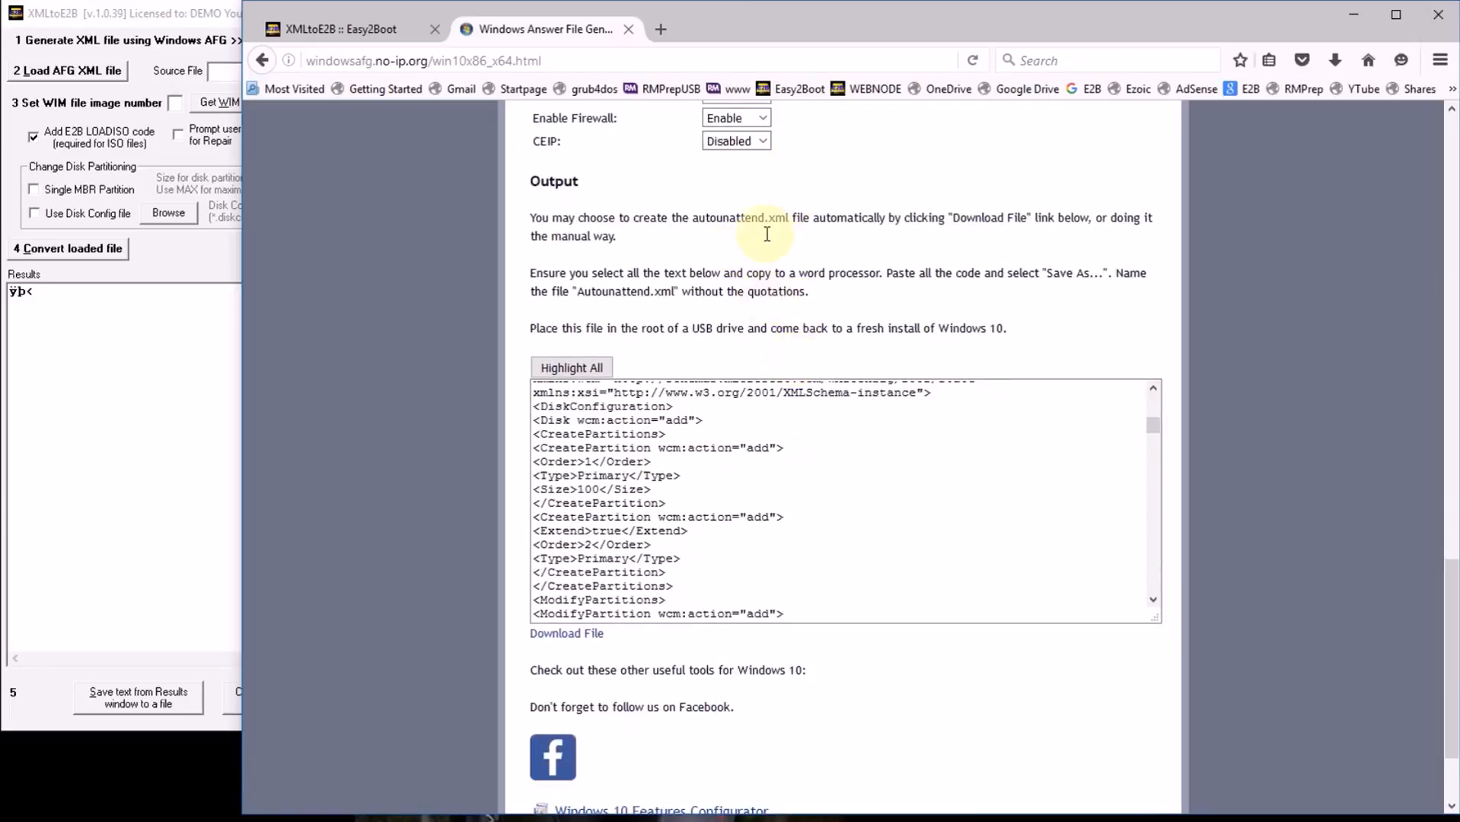
scroll(753, 423, down, 2)
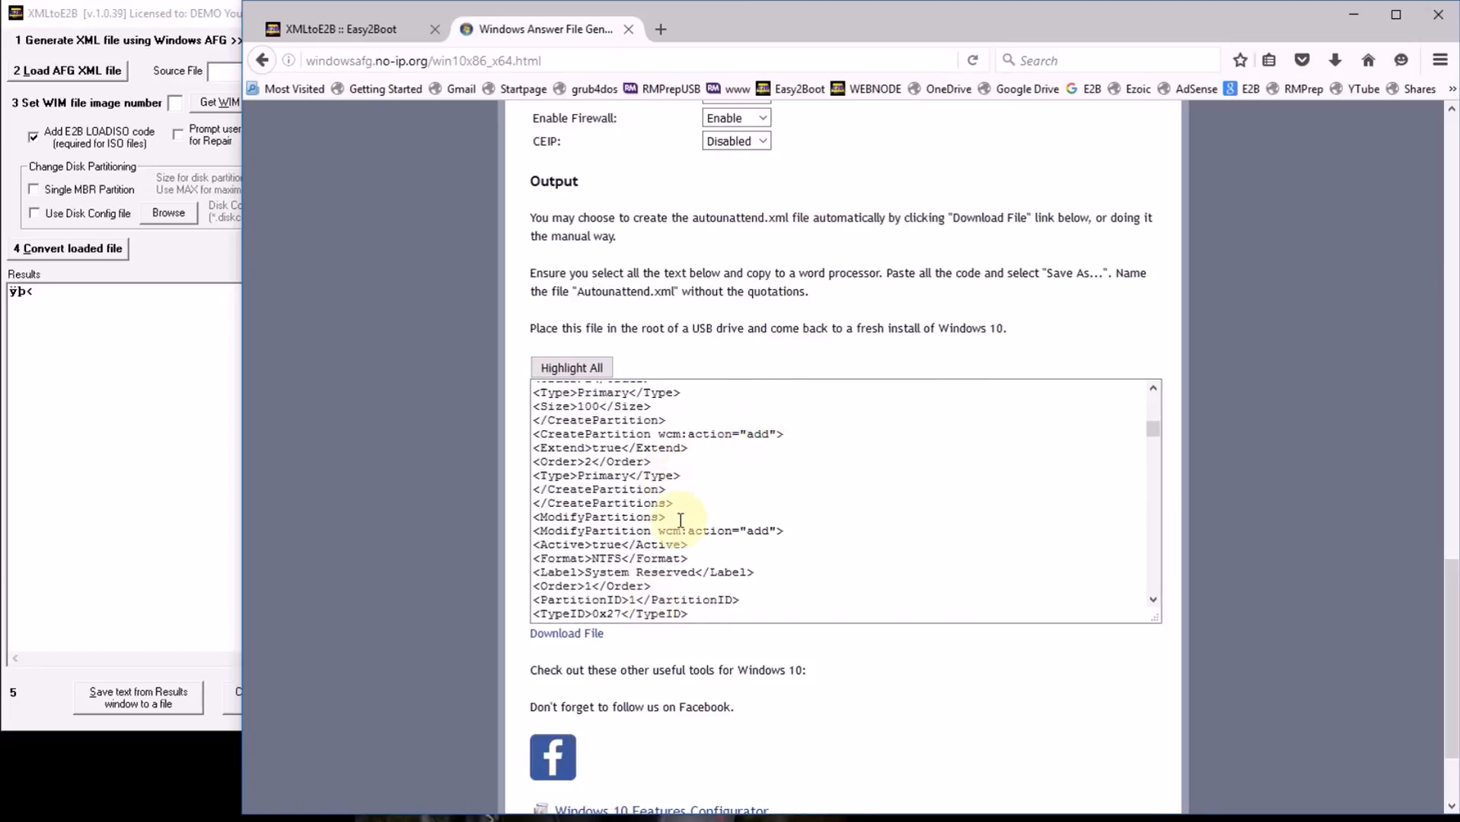
scroll(670, 457, down, 3)
scroll(691, 491, down, 3)
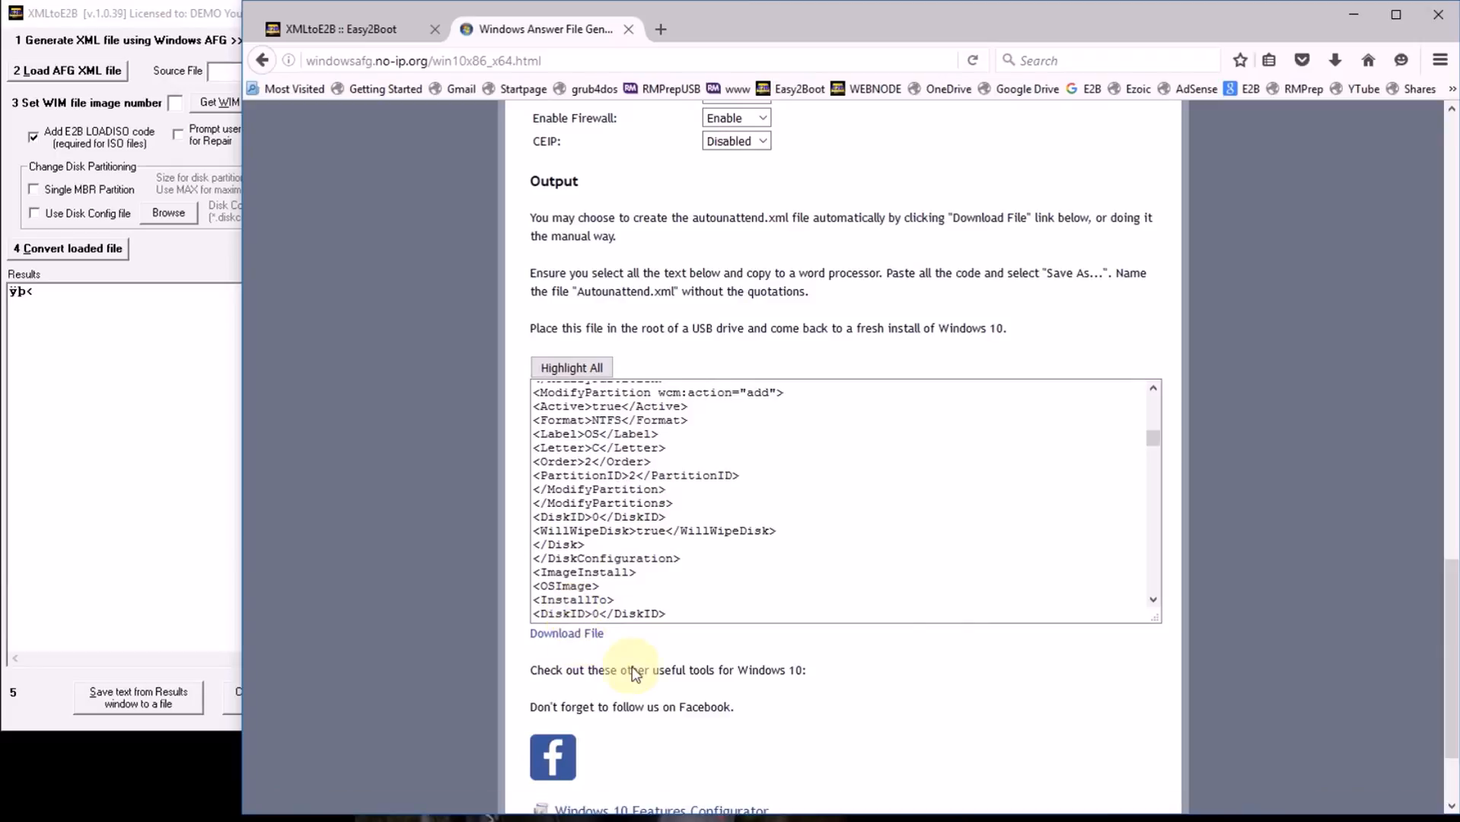
Step: Minimize the browser and select autounattend.xml in the XMLtoE2B folder in File Explorer to preview it
click(1361, 19)
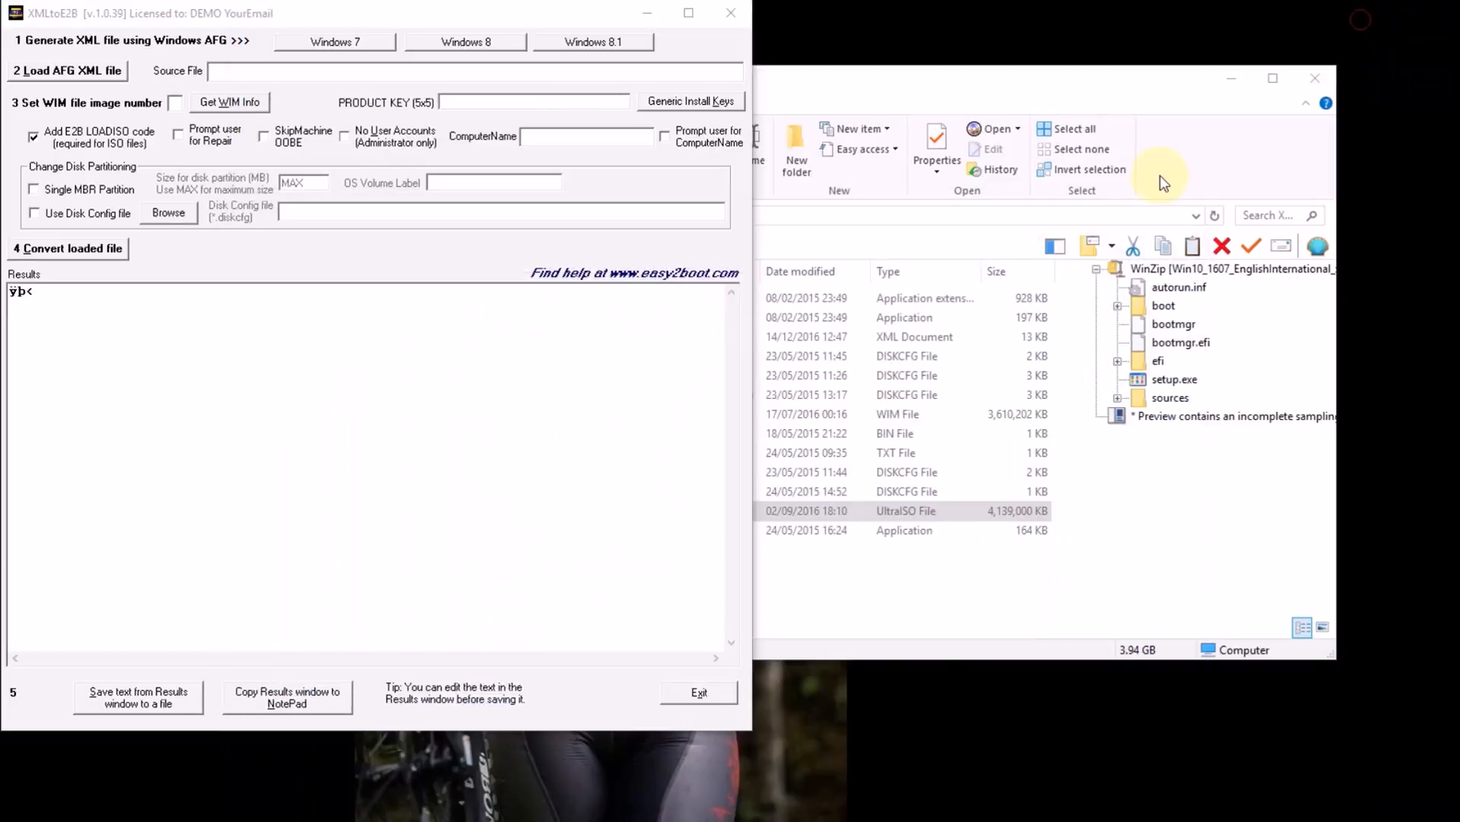
click(1063, 73)
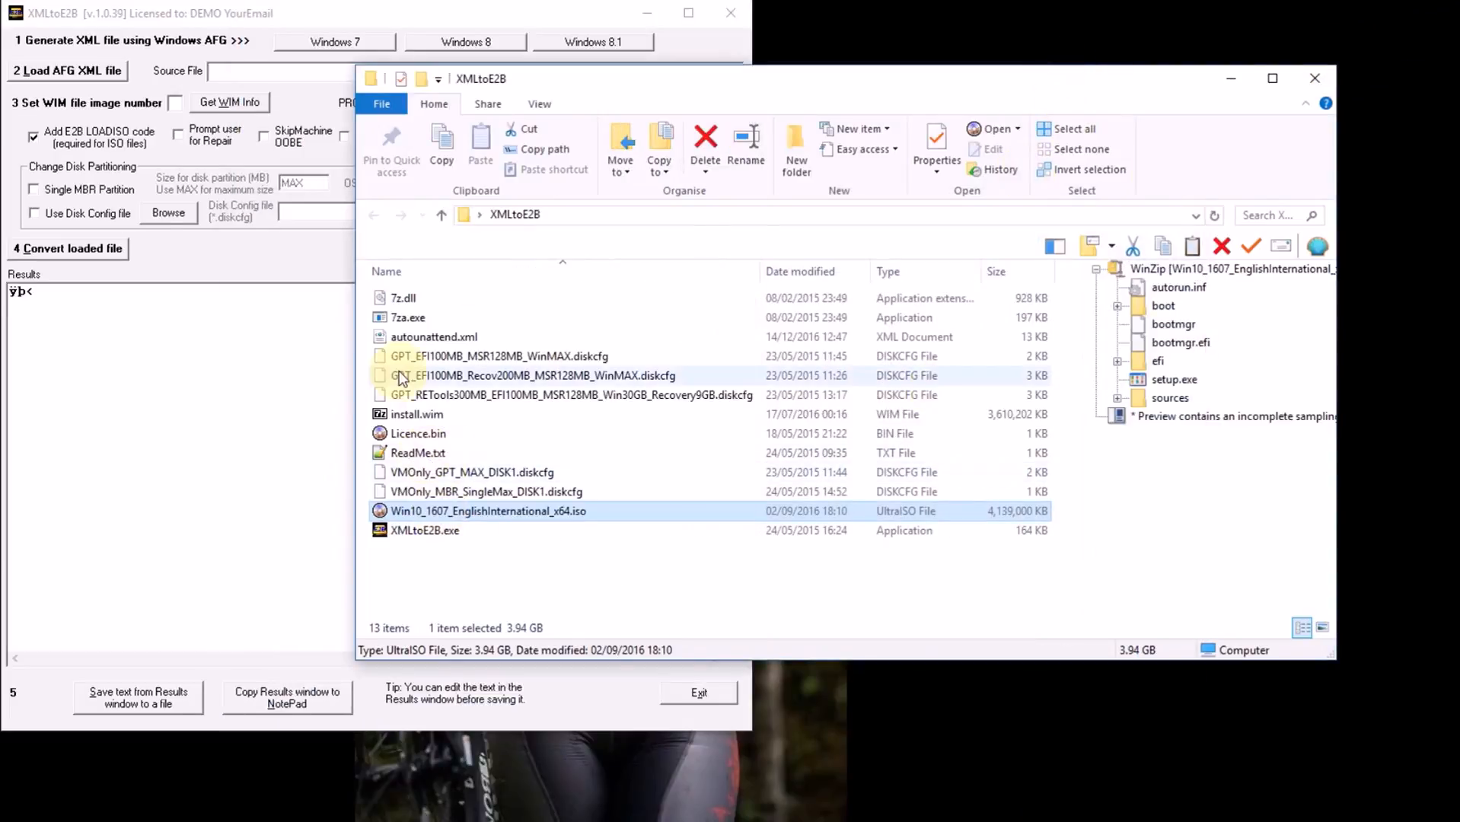
click(407, 337)
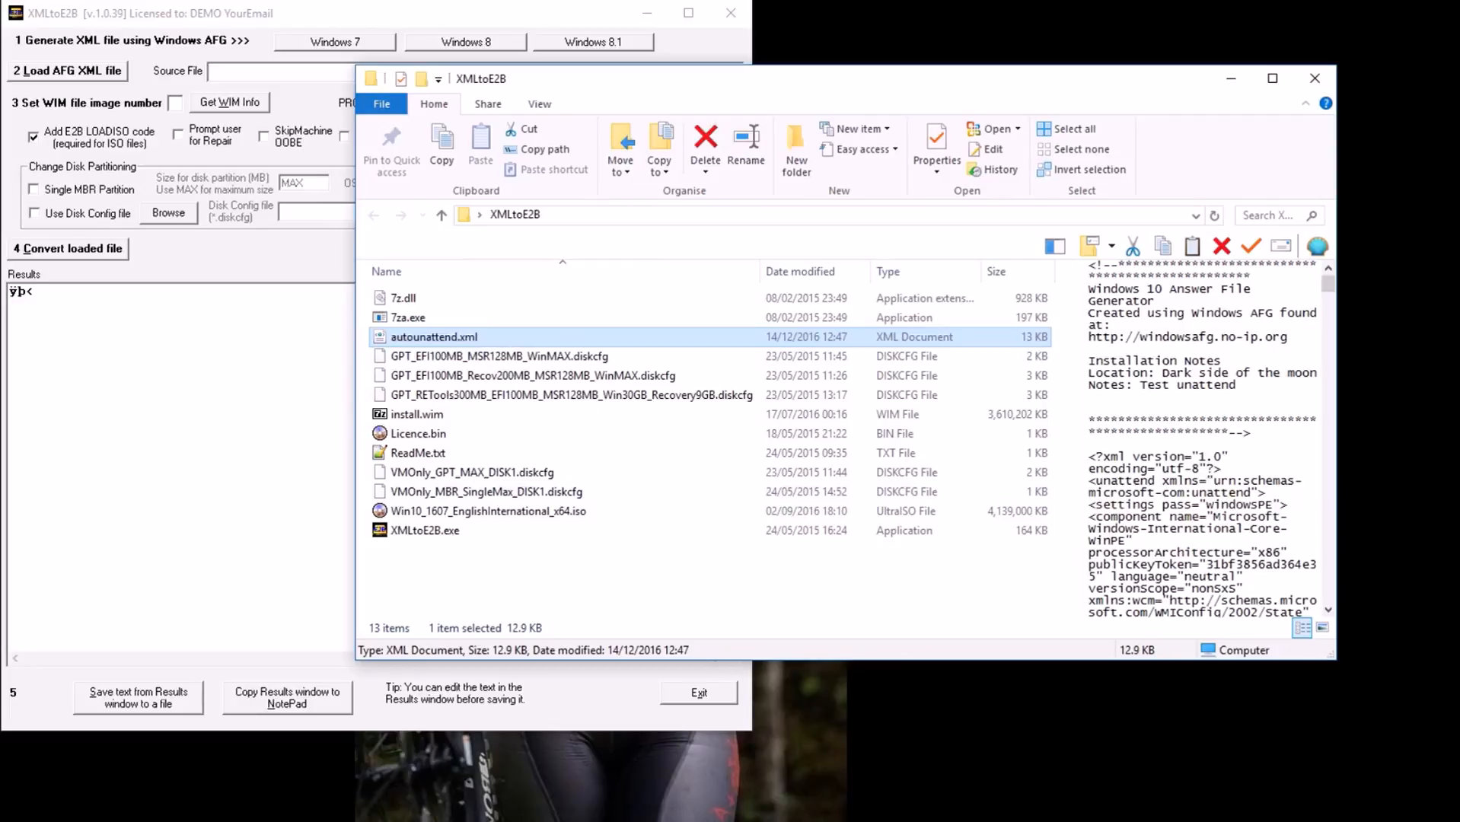
Step: Switch to XMLtoE2B and load autounattend.xml from the XMLtoE2B folder as the source AFG file
click(226, 31)
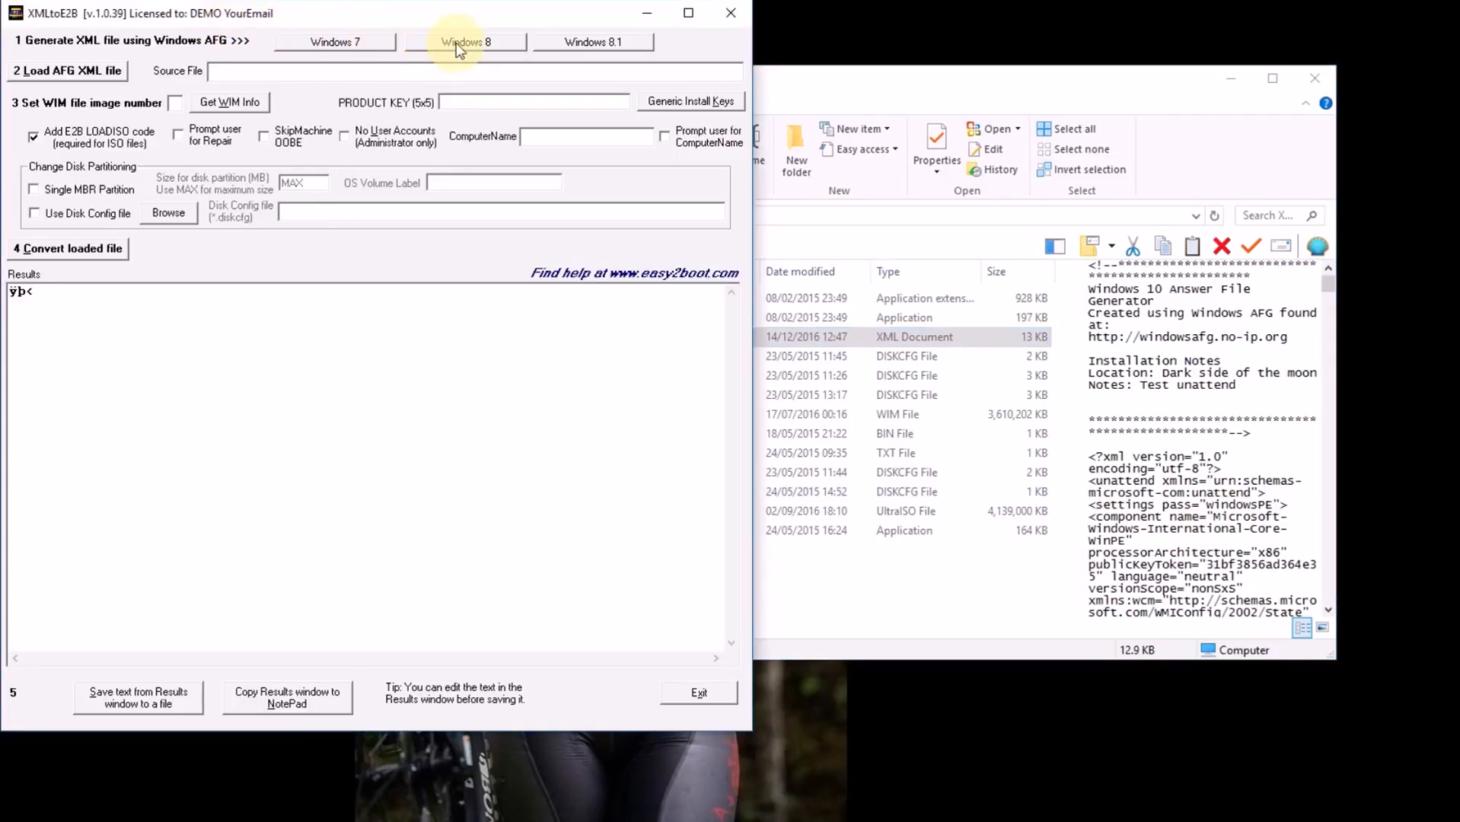
click(94, 74)
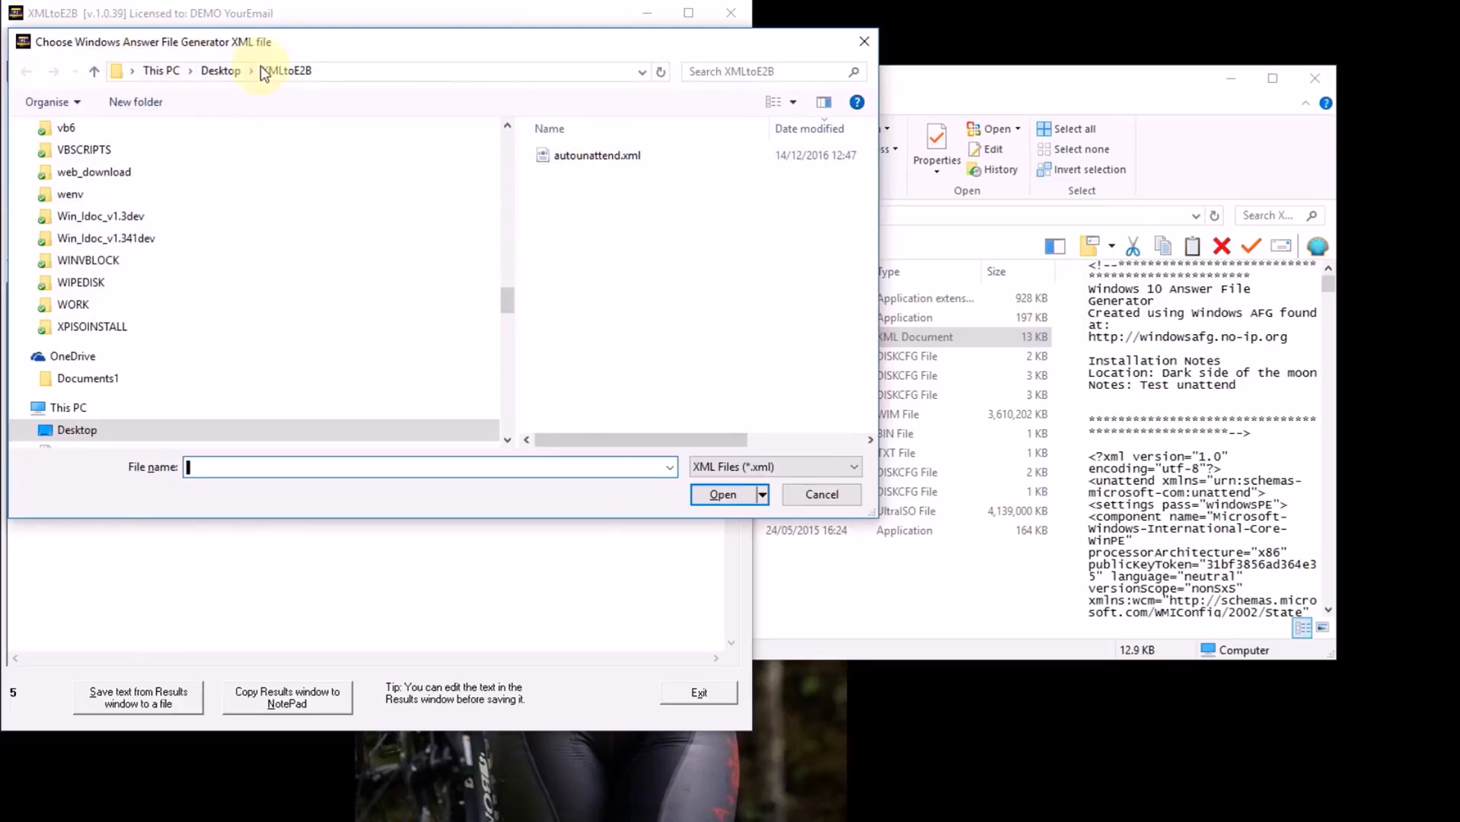
double_click(583, 157)
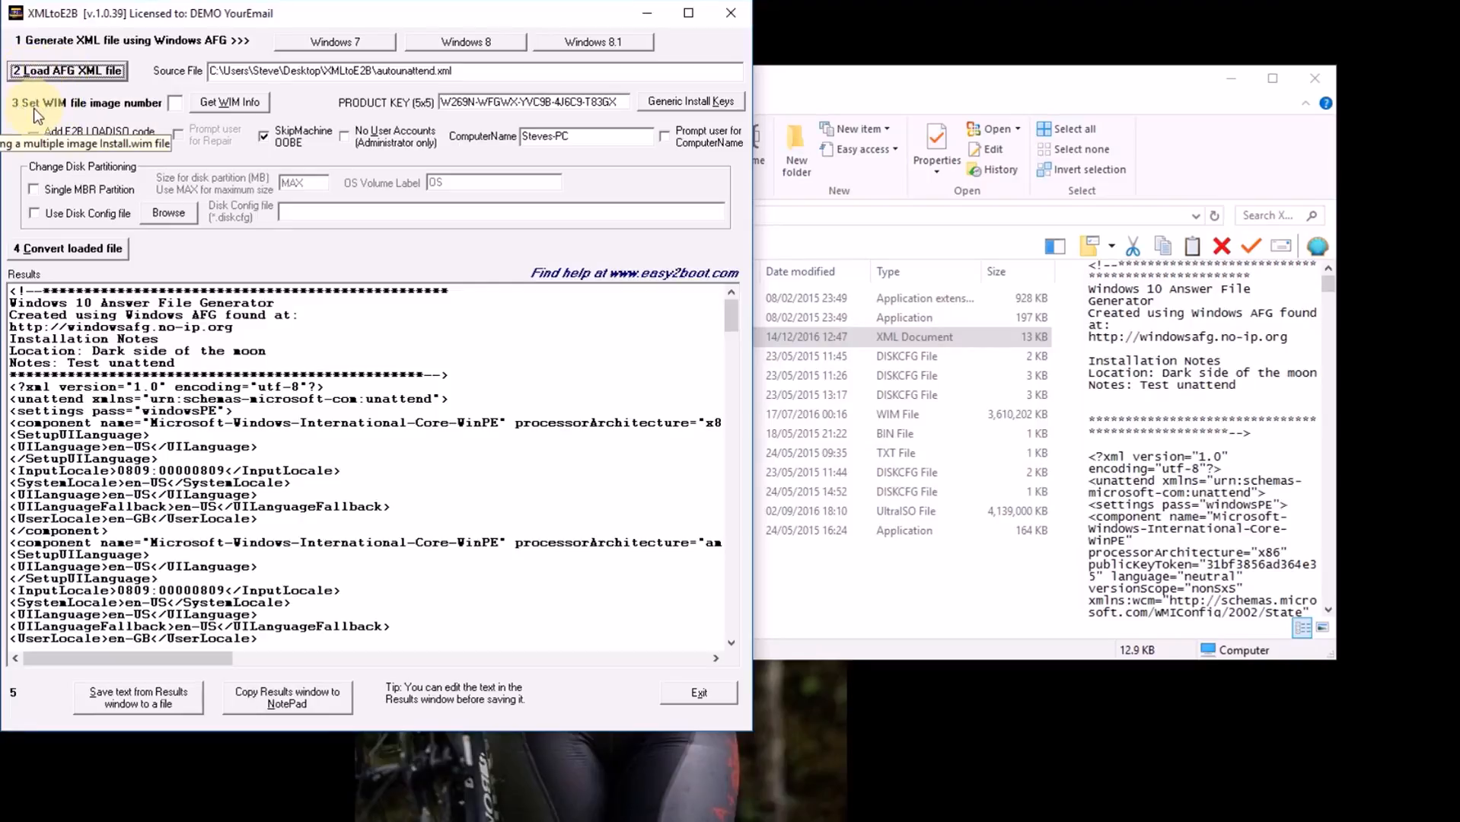
Step: Look up the image numbers in install.wim and set the WIM file image number to 1
click(173, 107)
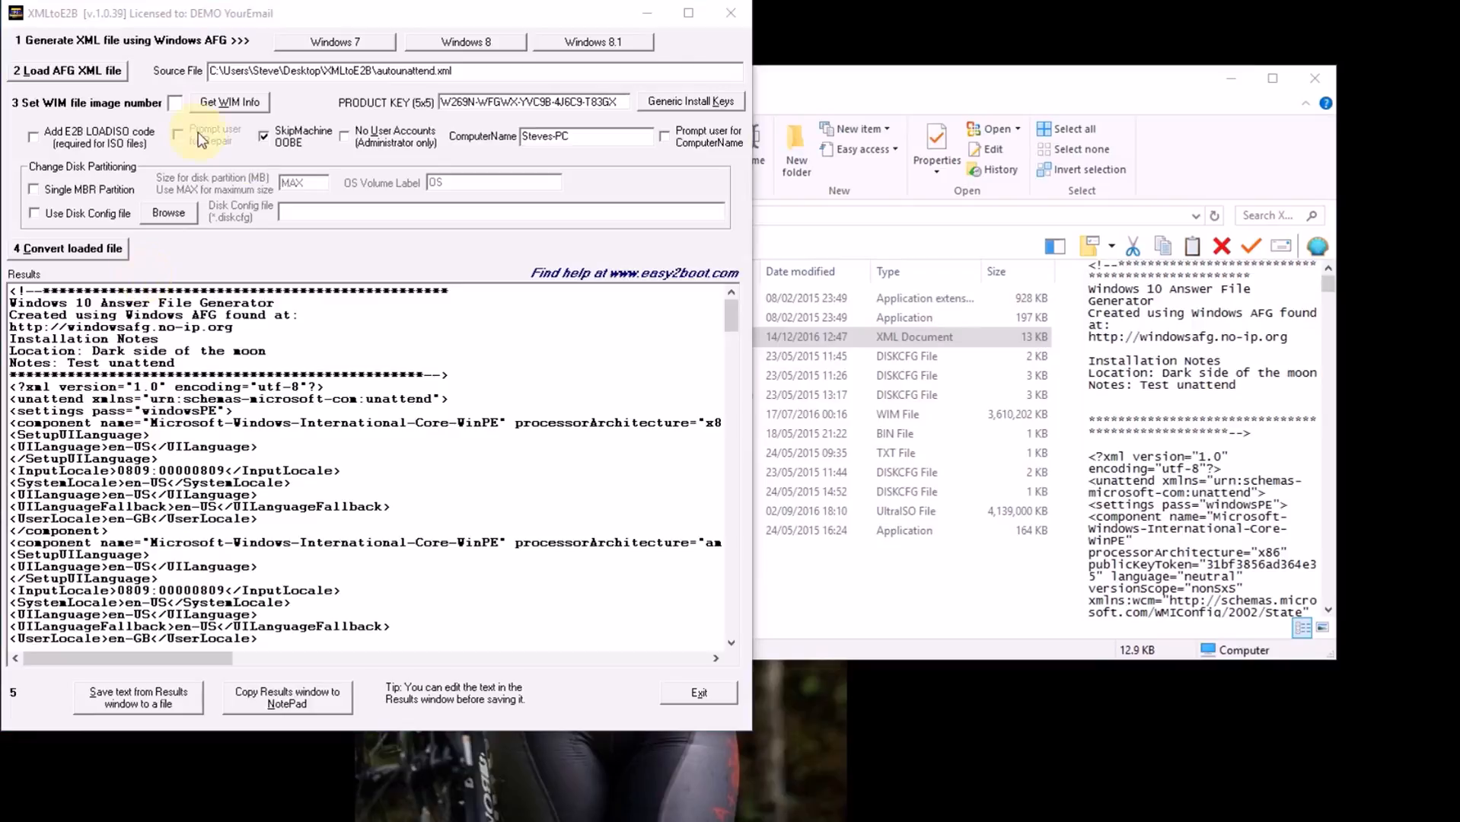
click(218, 100)
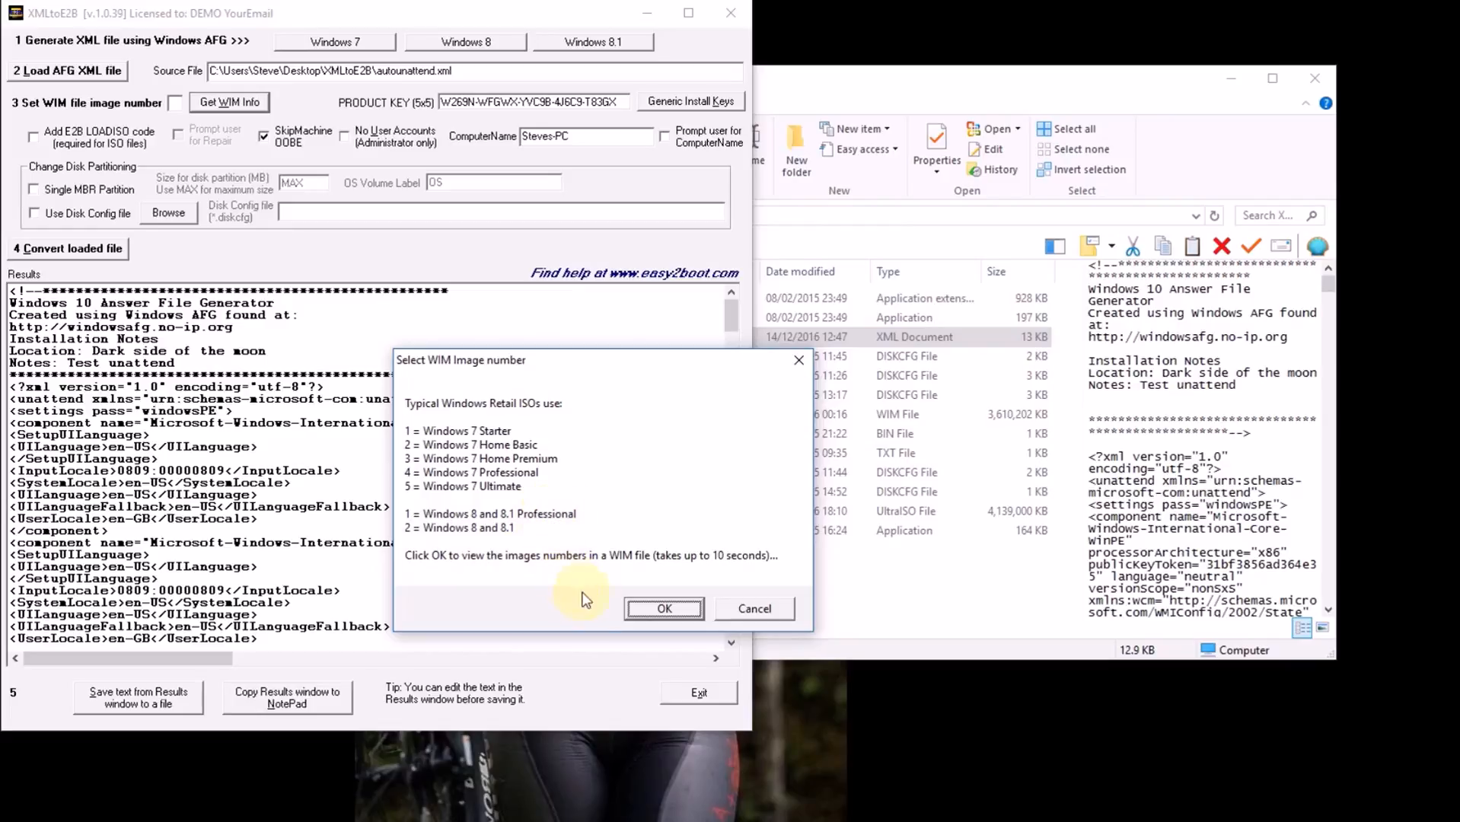
click(658, 615)
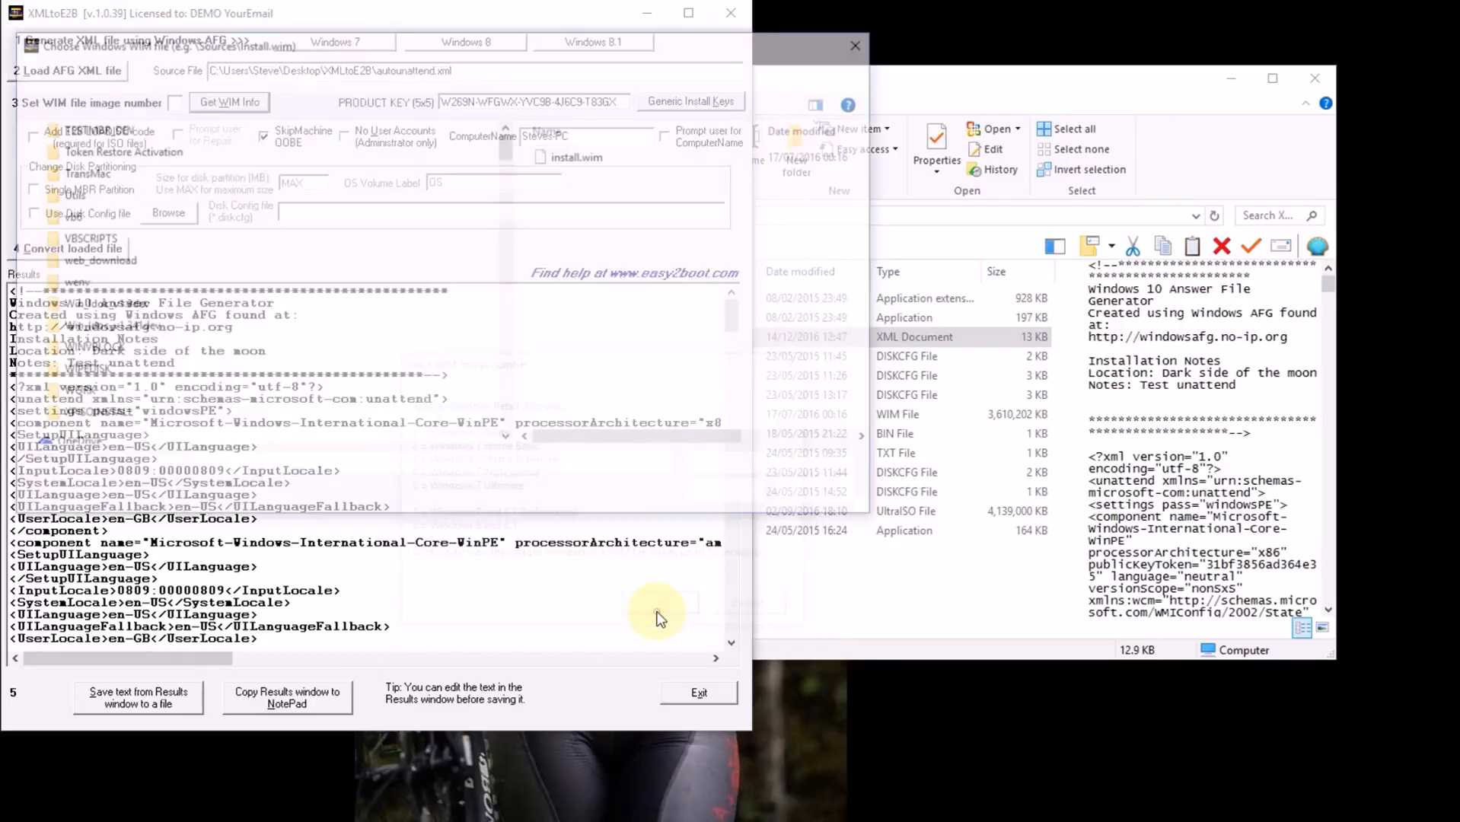
click(576, 158)
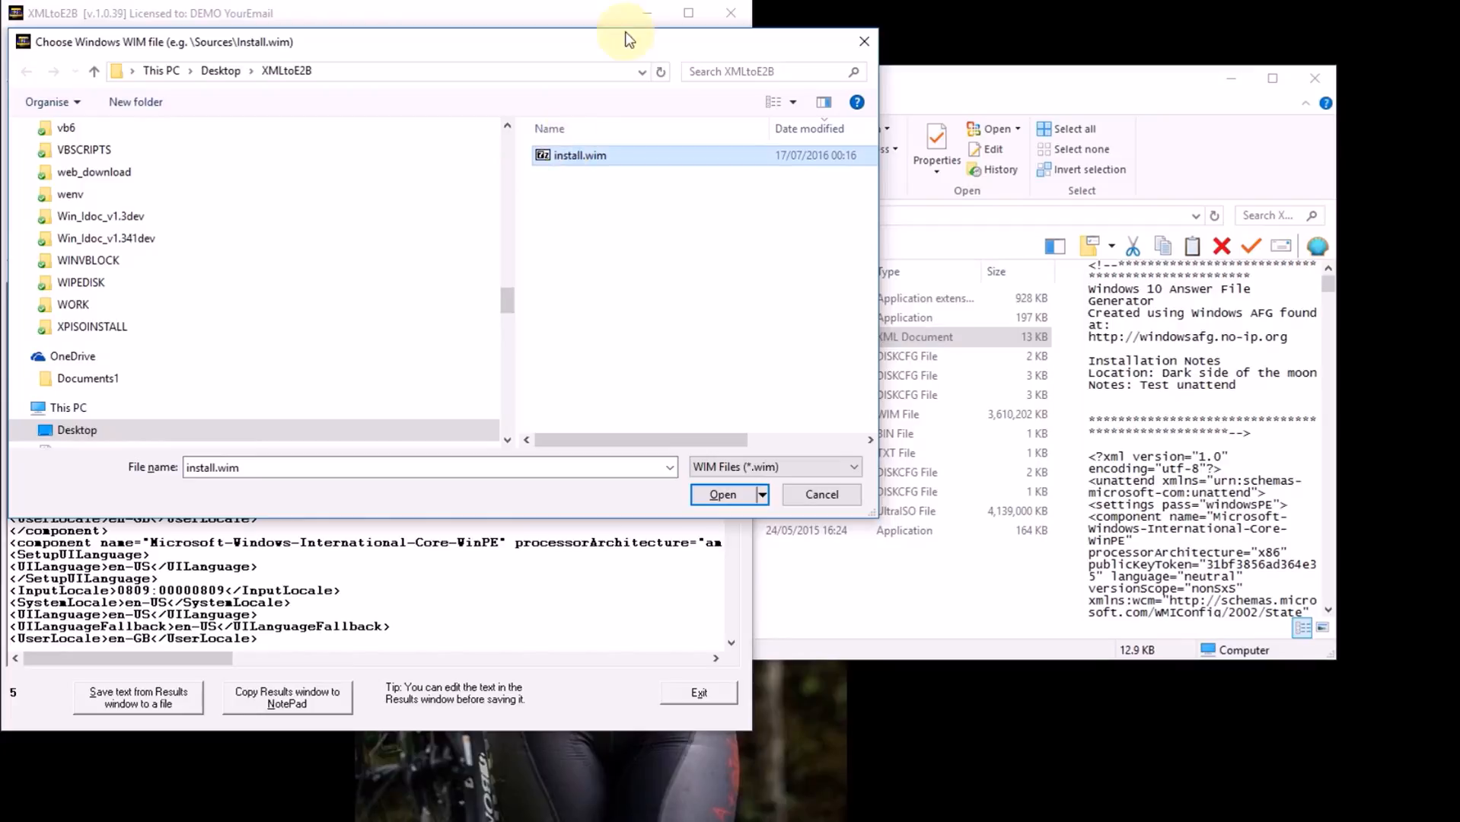
double_click(596, 162)
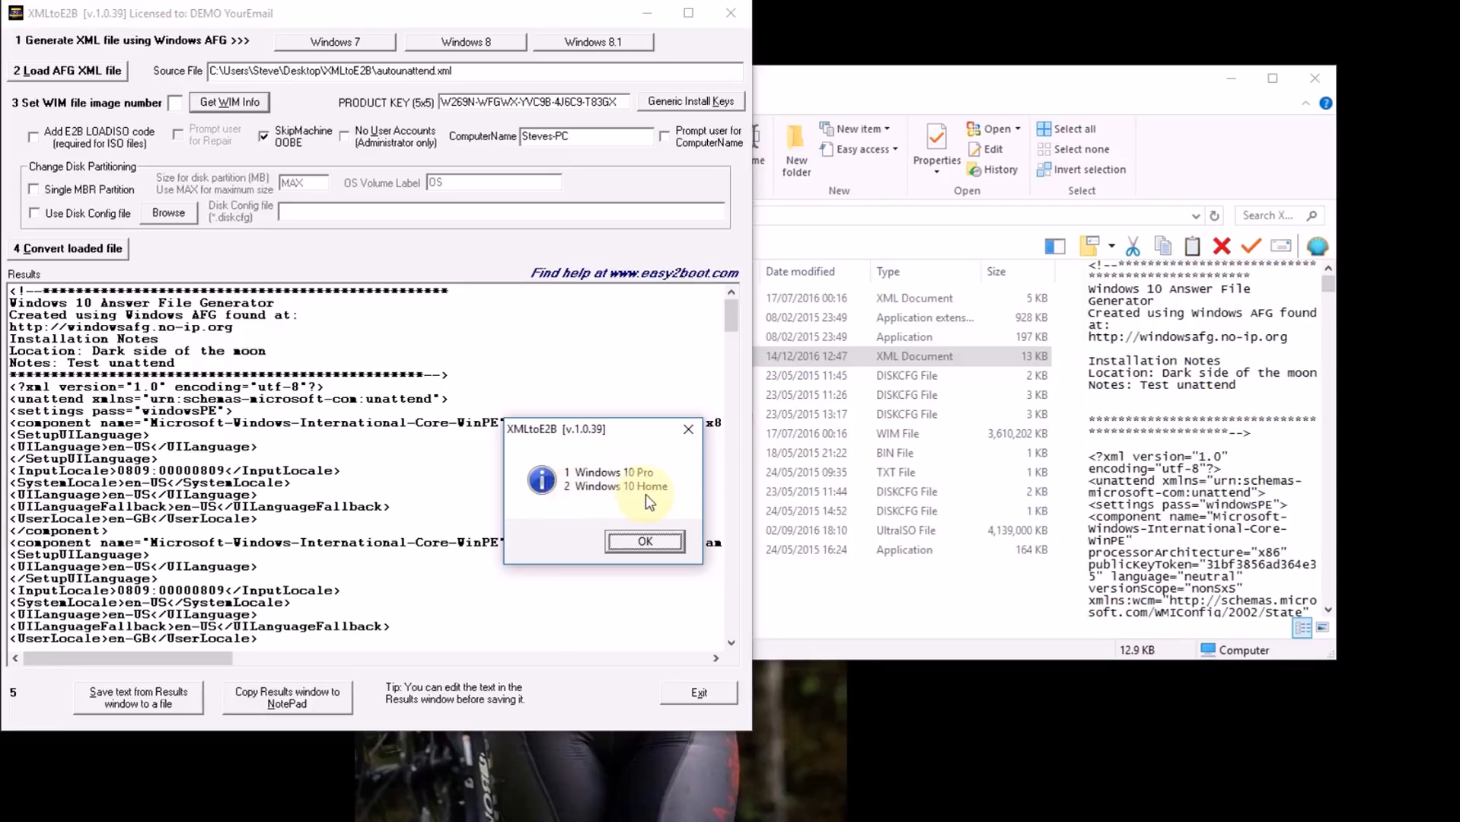
click(645, 541)
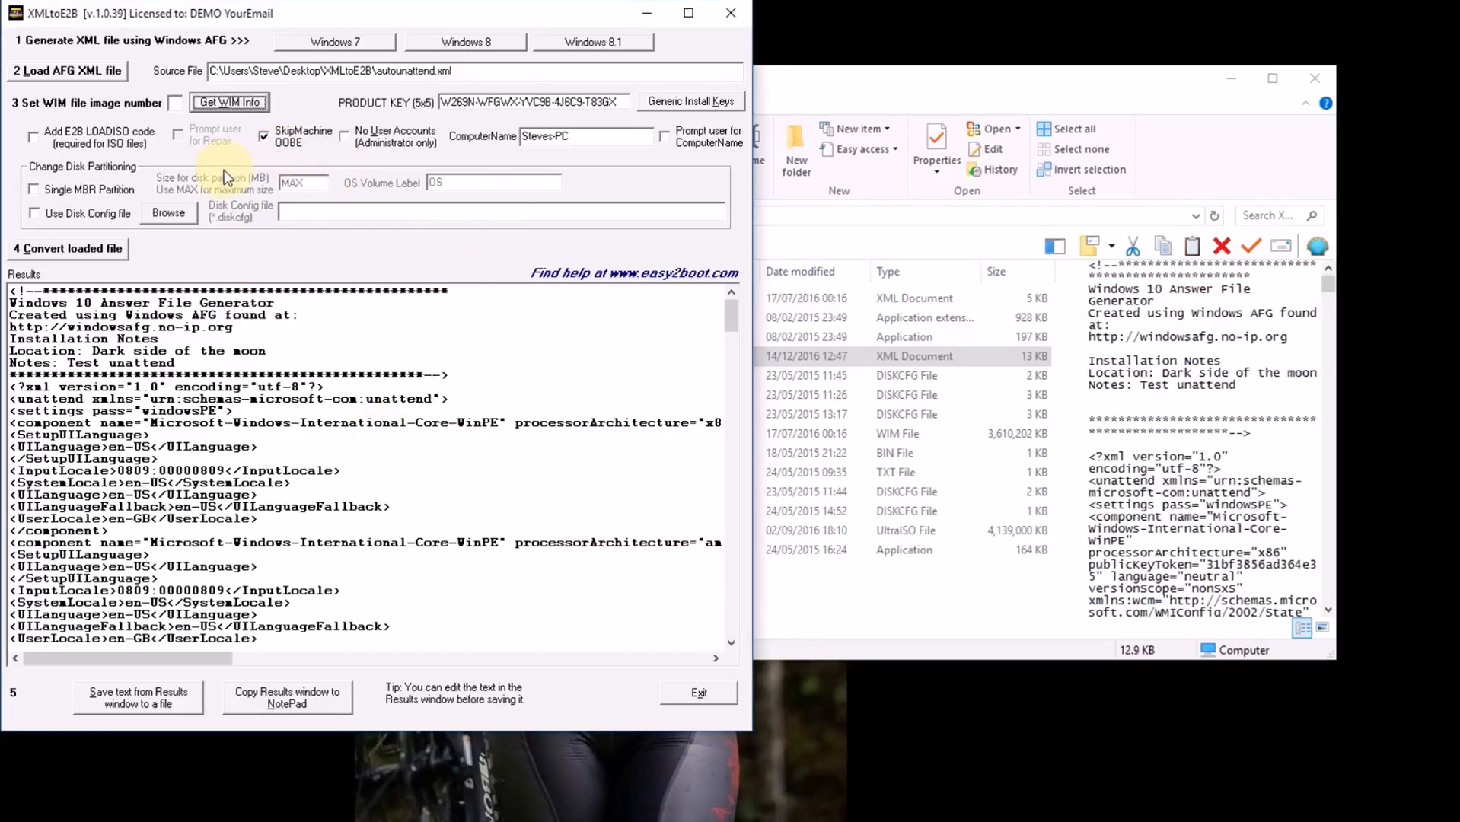
click(174, 102)
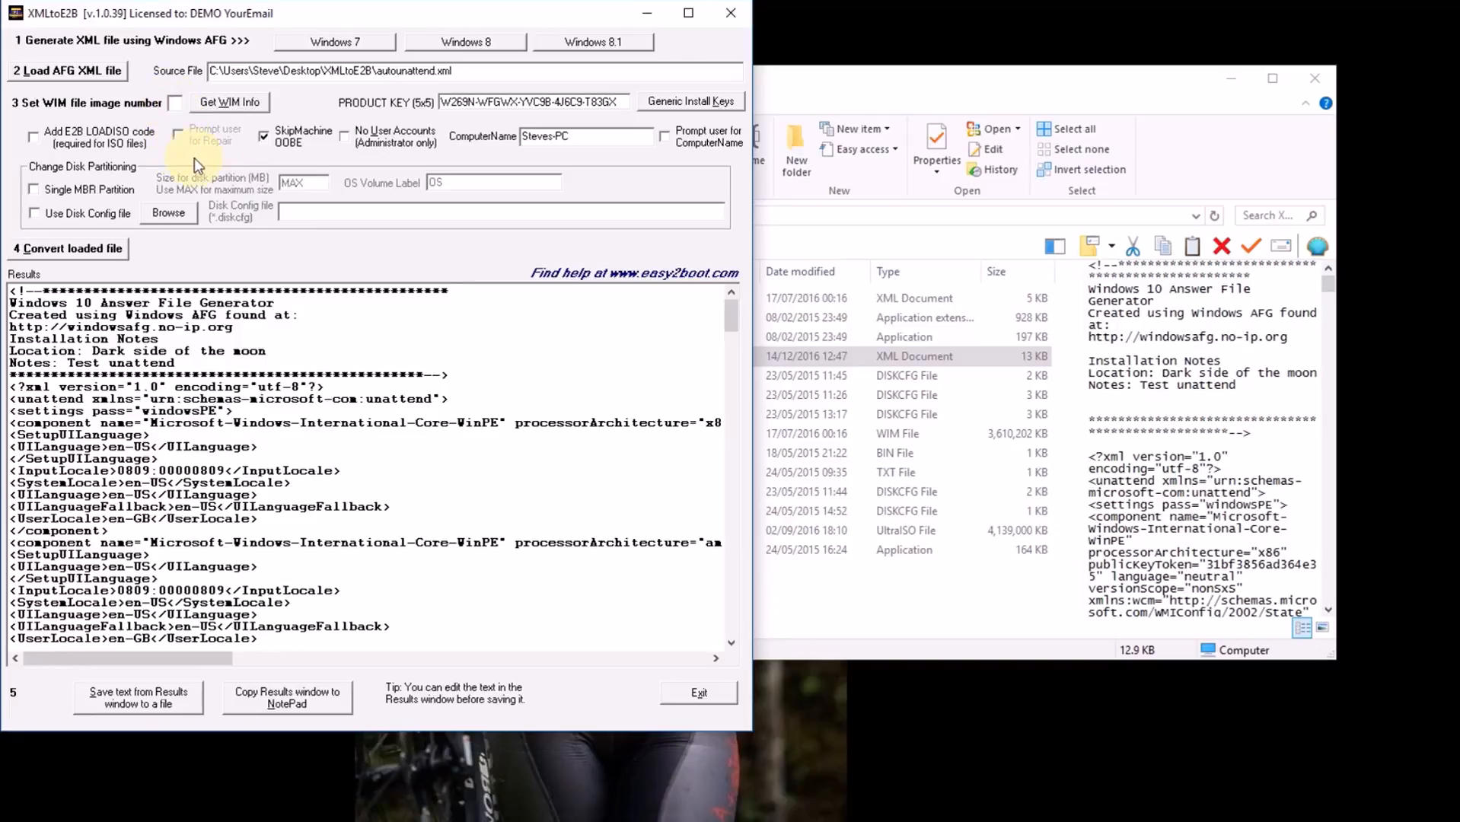
text(1)
Step: Look through the generic installation keys listed by Windows edition on the Windows AFG website, then return to XMLtoE2B
click(692, 101)
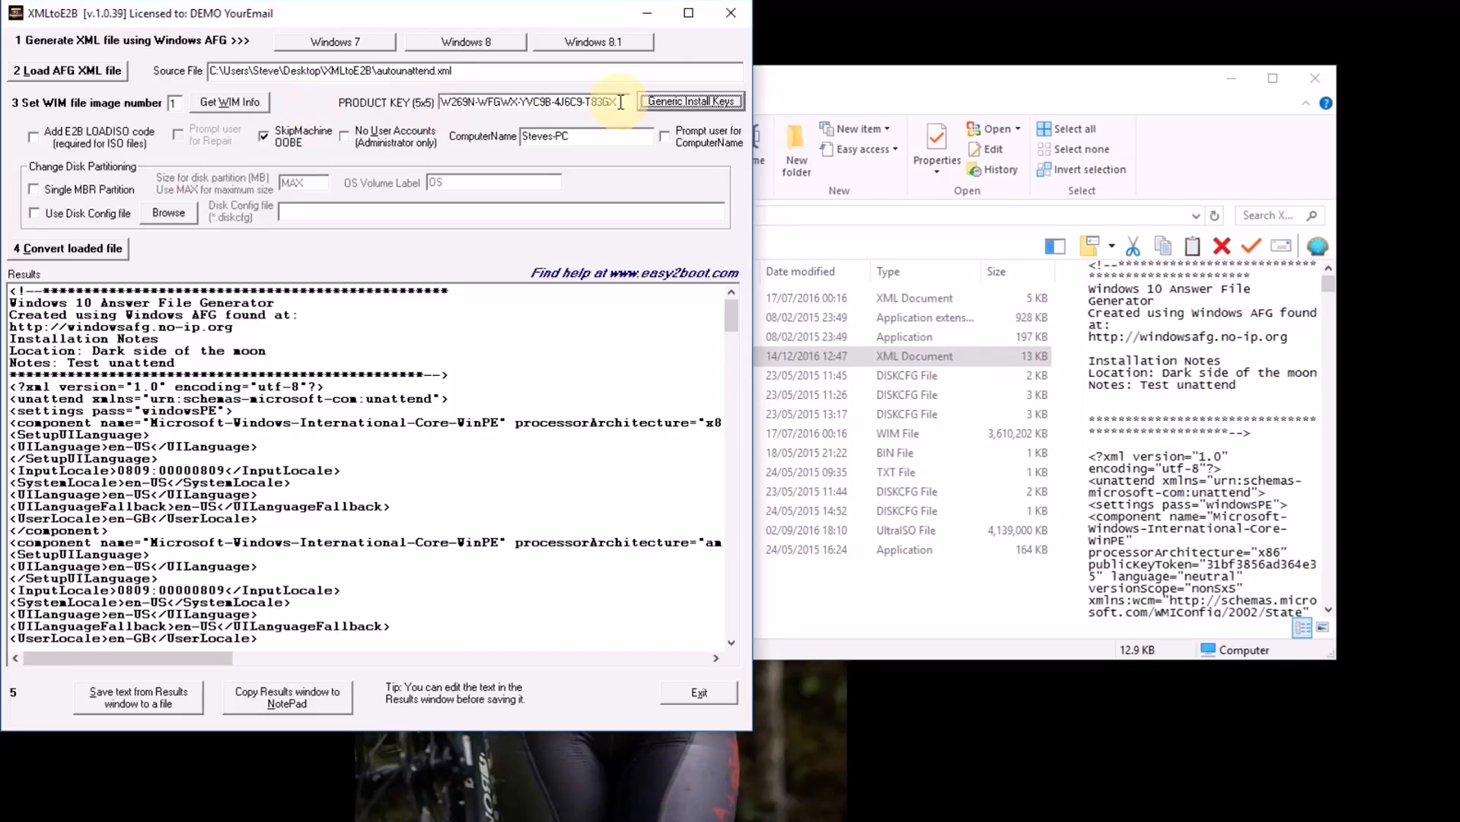
click(688, 103)
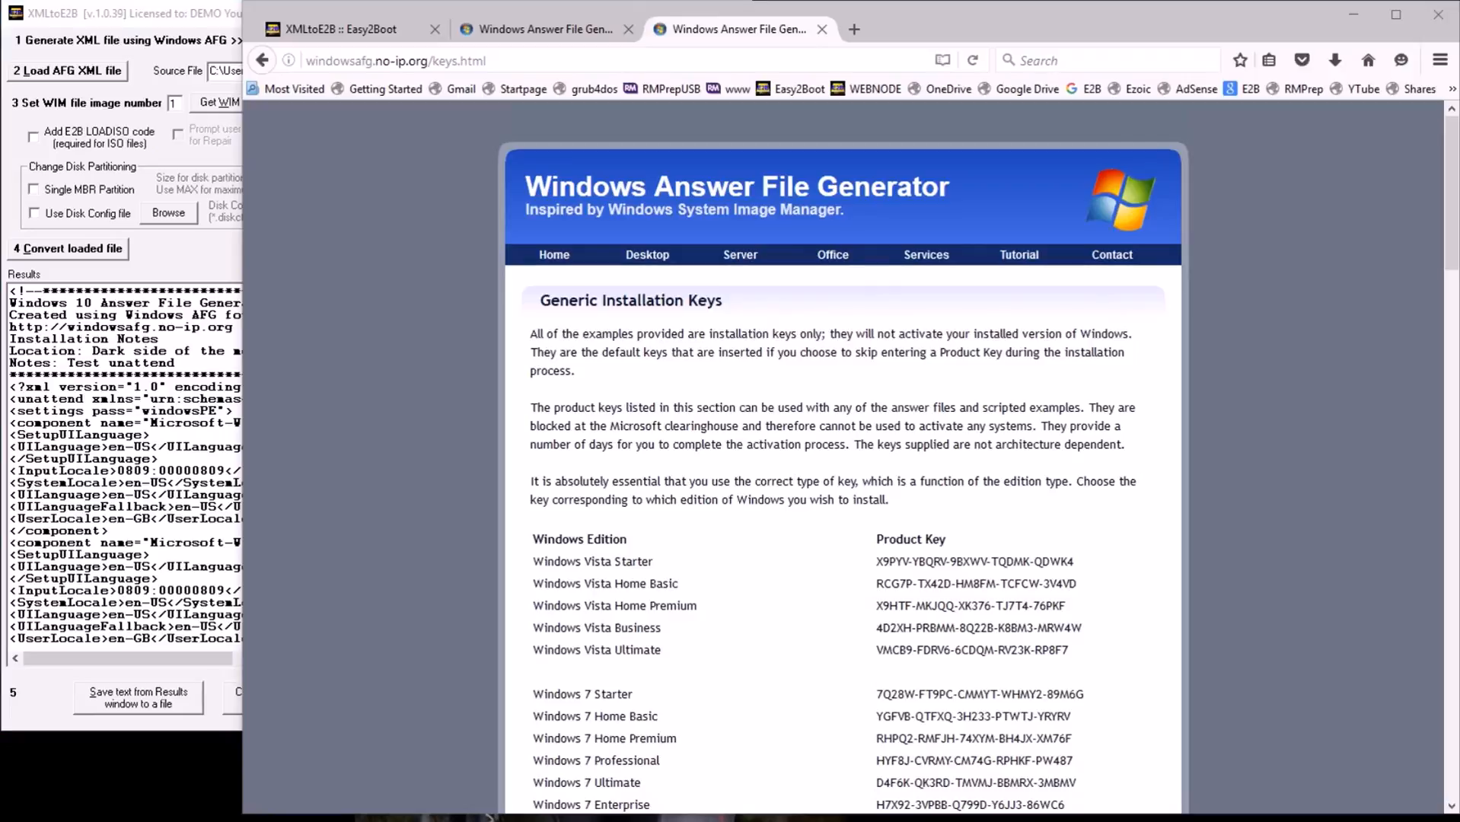
mouse_move(555, 261)
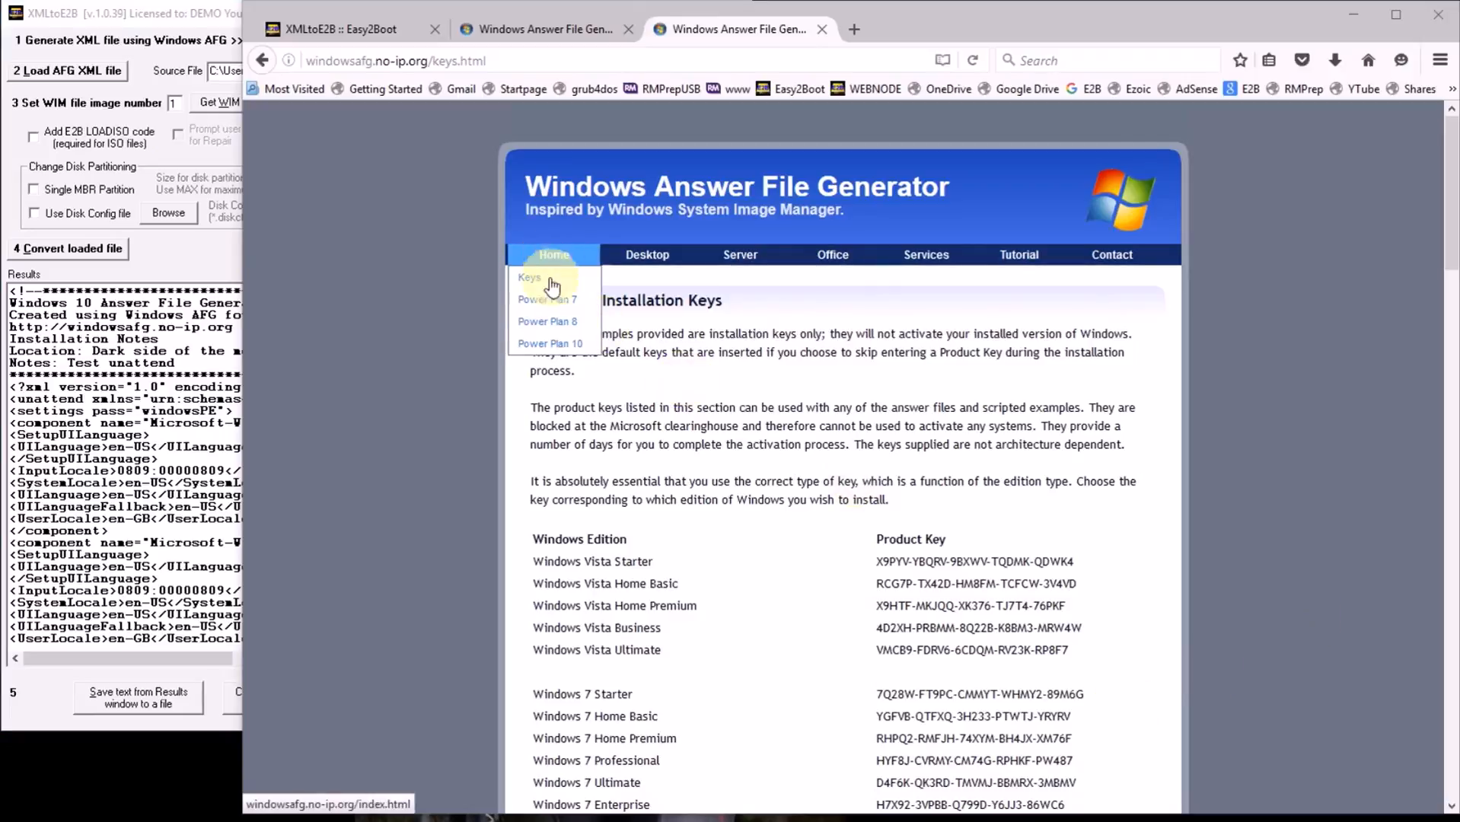
click(536, 289)
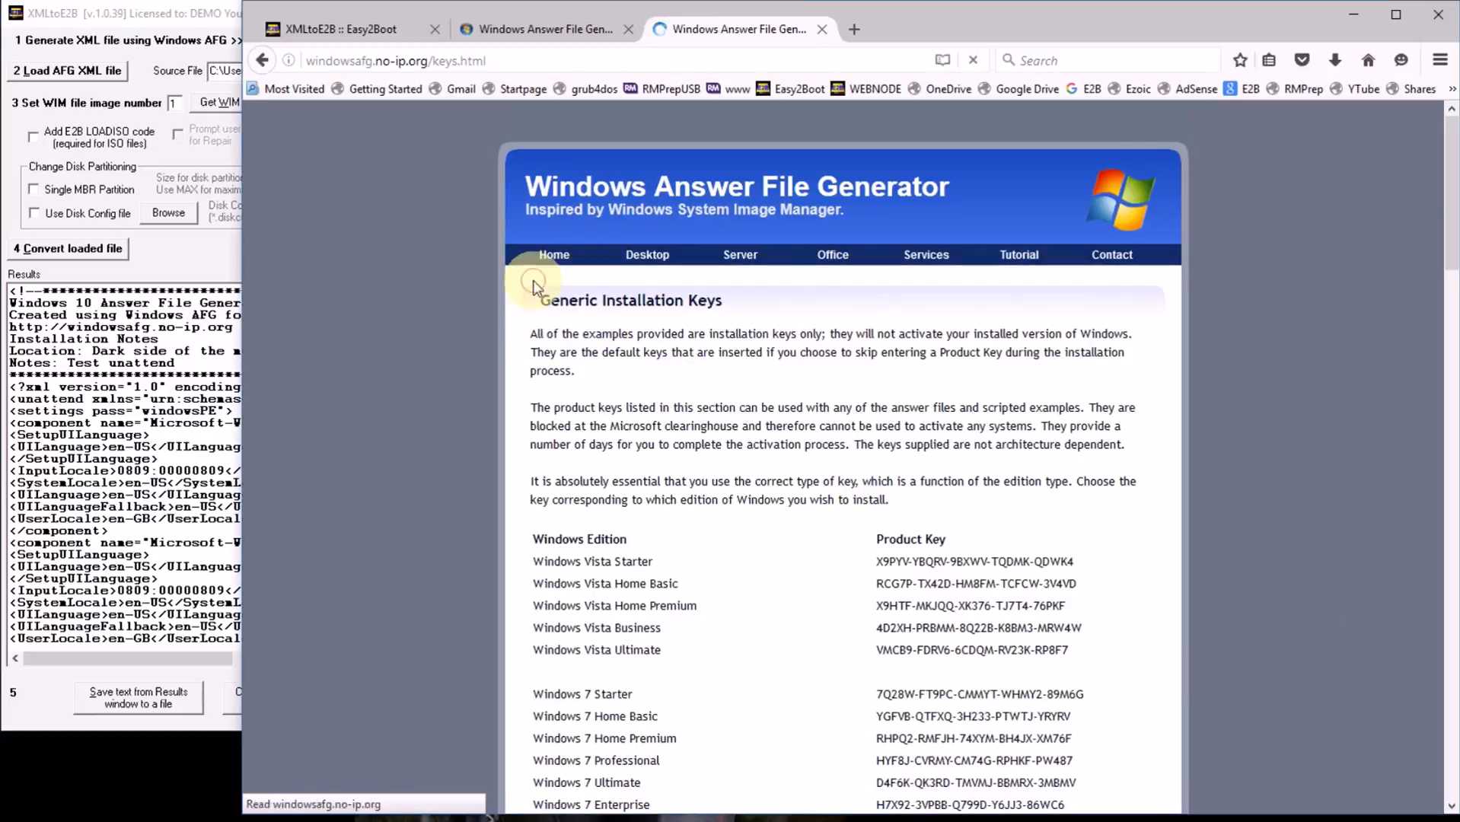
scroll(886, 660, down, 3)
scroll(887, 656, down, 1)
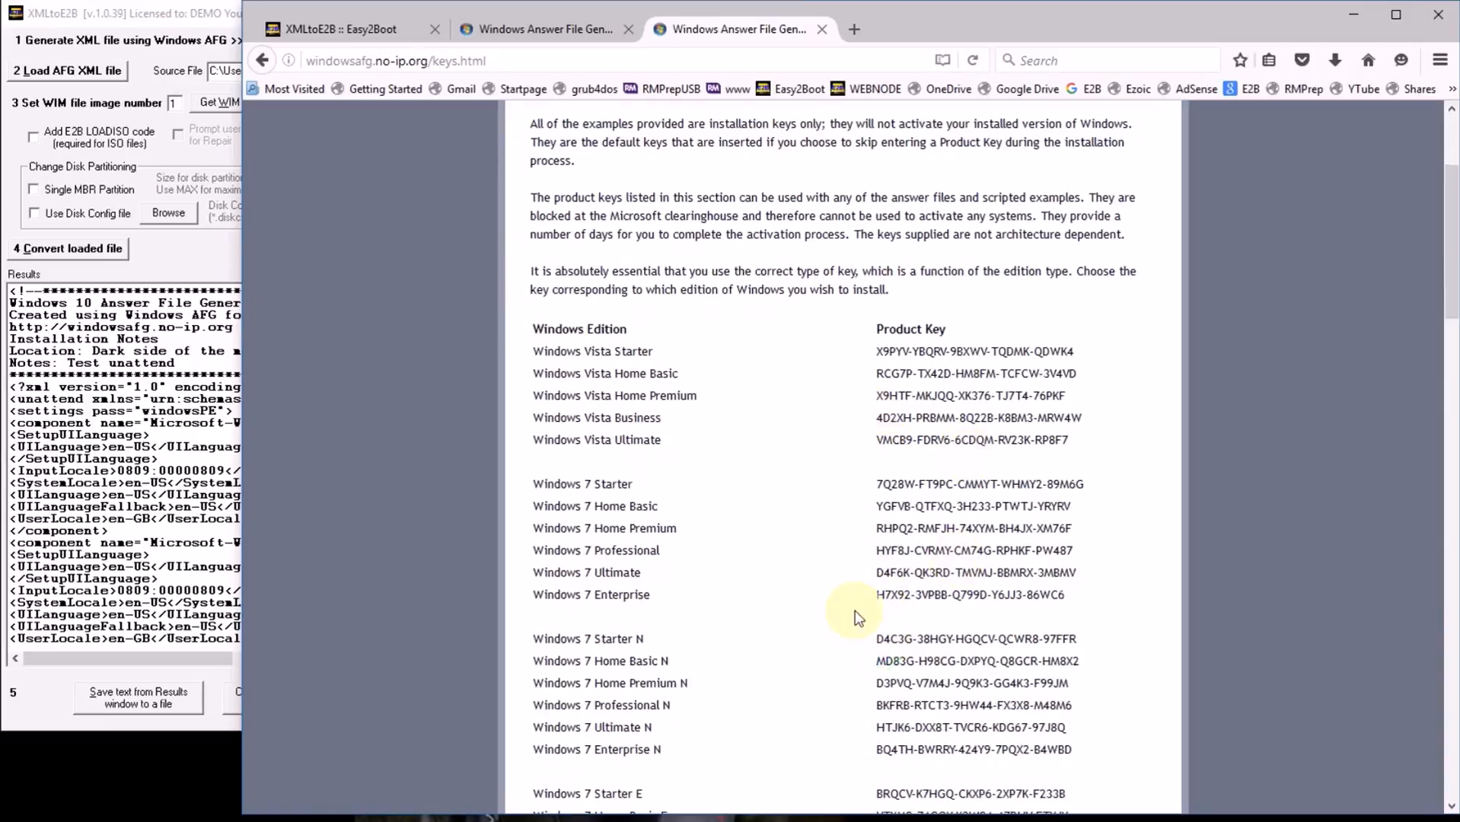
scroll(866, 597, down, 10)
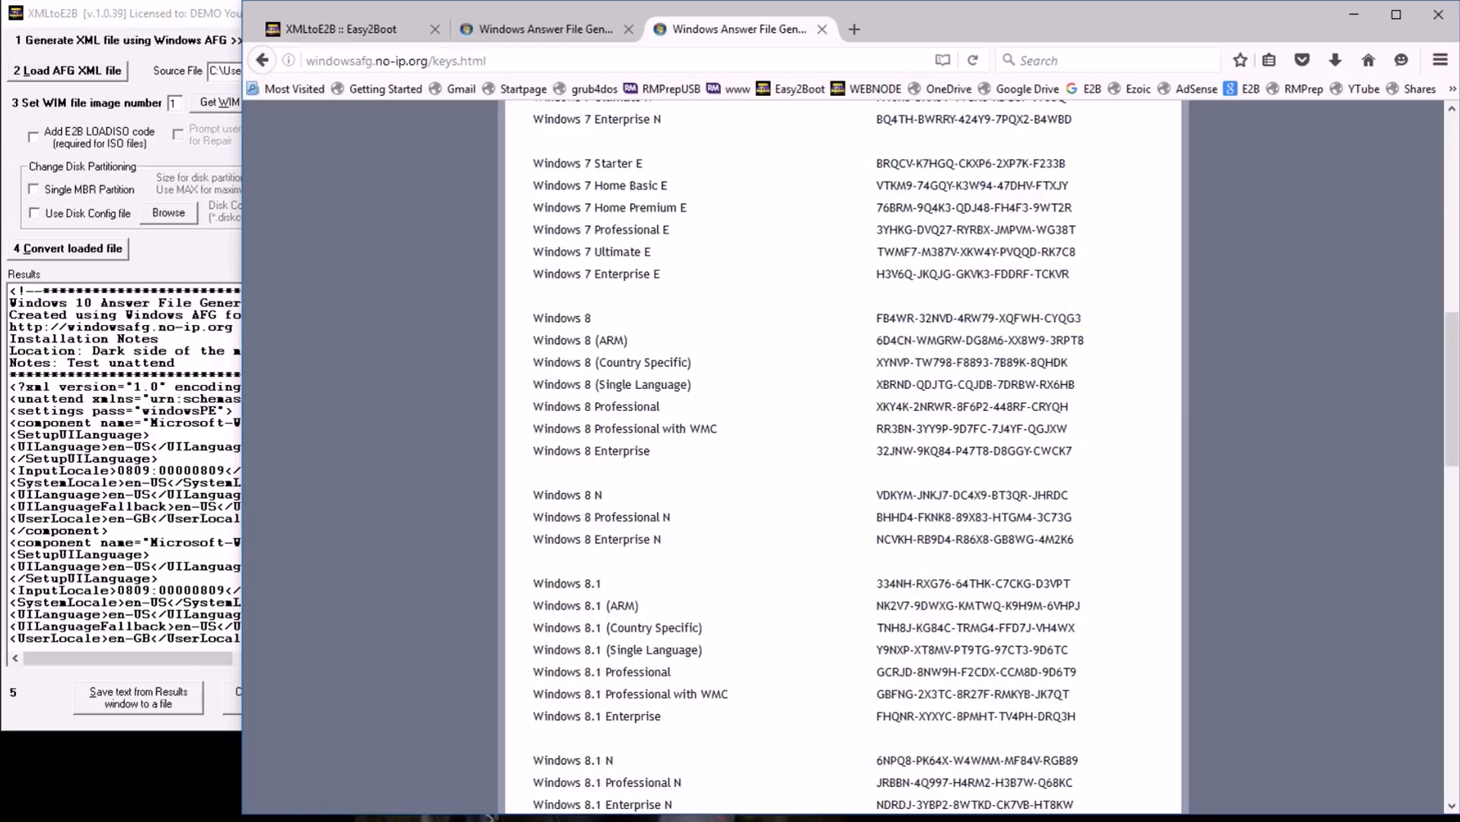
key(super+Down)
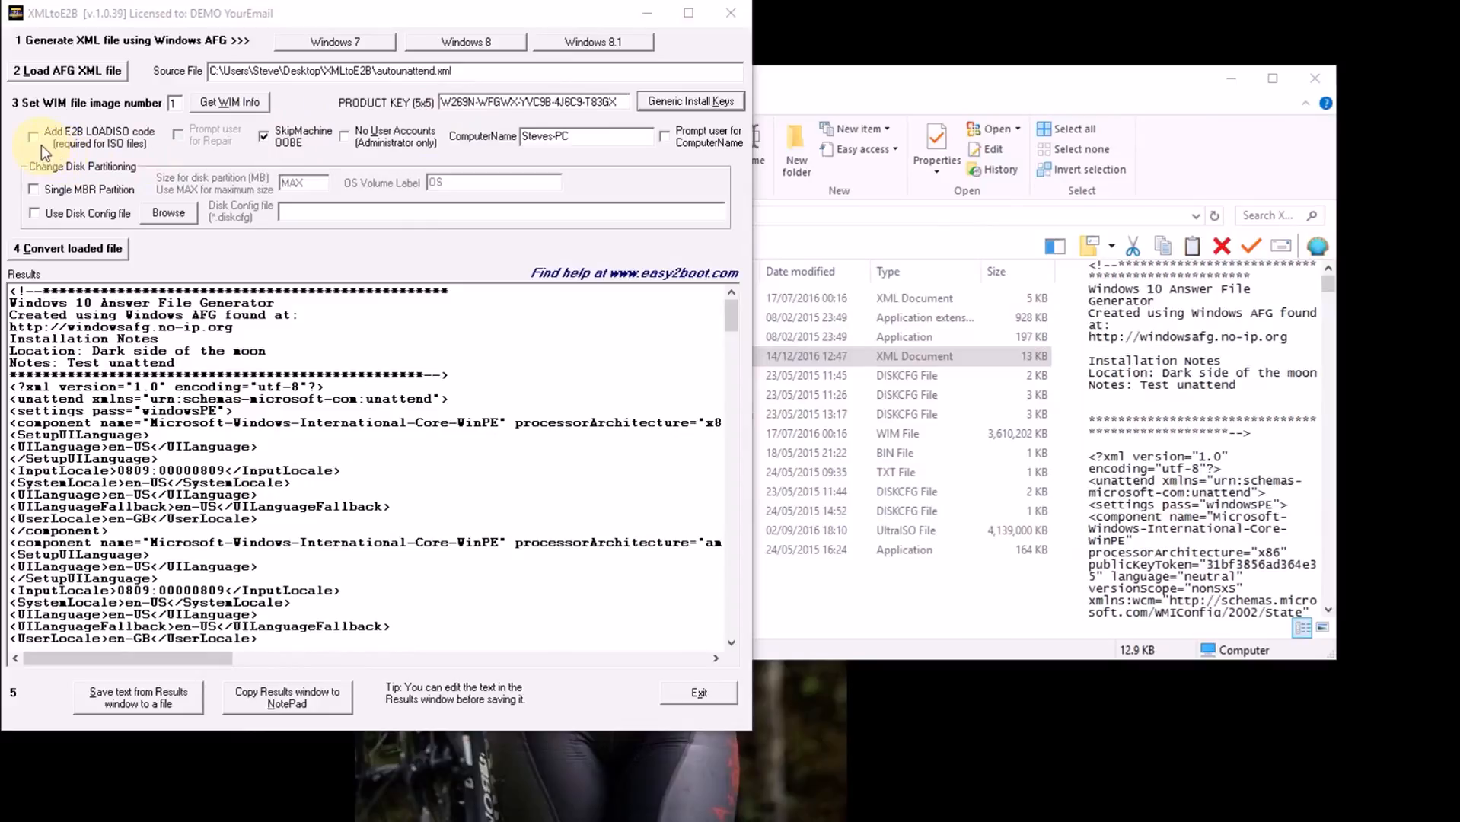
Step: Enable adding the E2B LOADISO code and prompting the user for the computer name
click(76, 140)
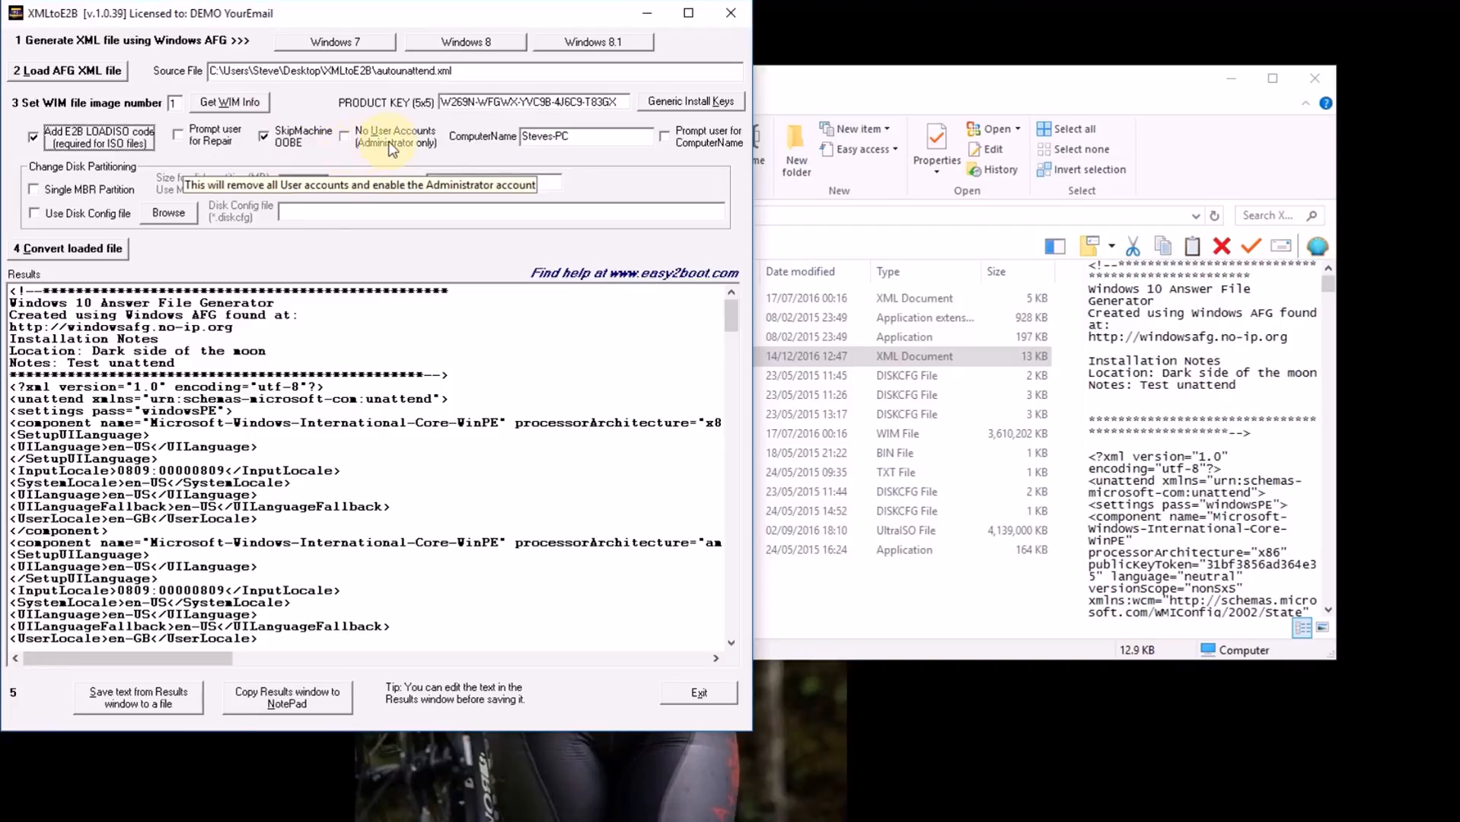
click(348, 144)
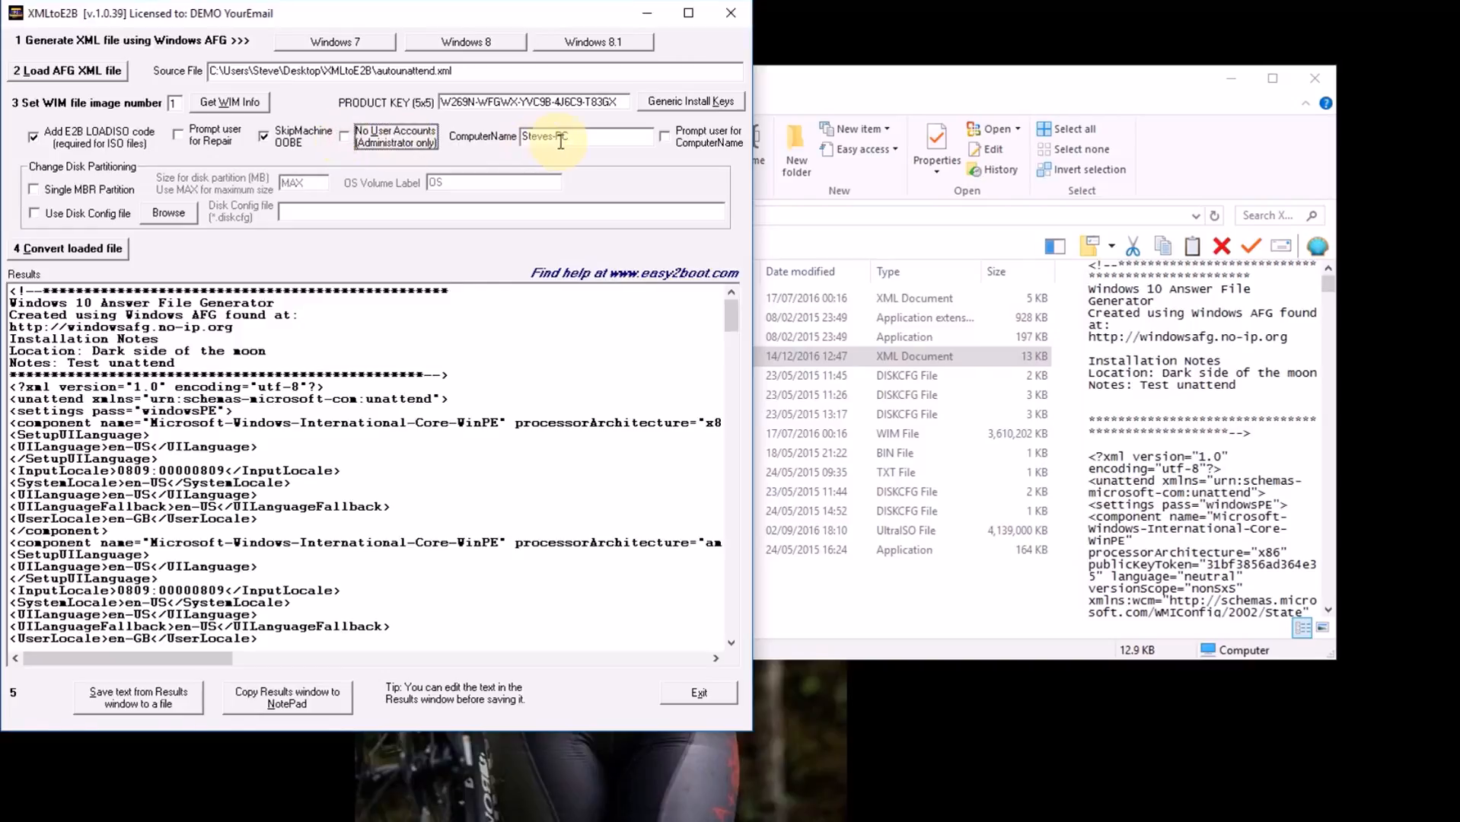
click(584, 143)
click(663, 139)
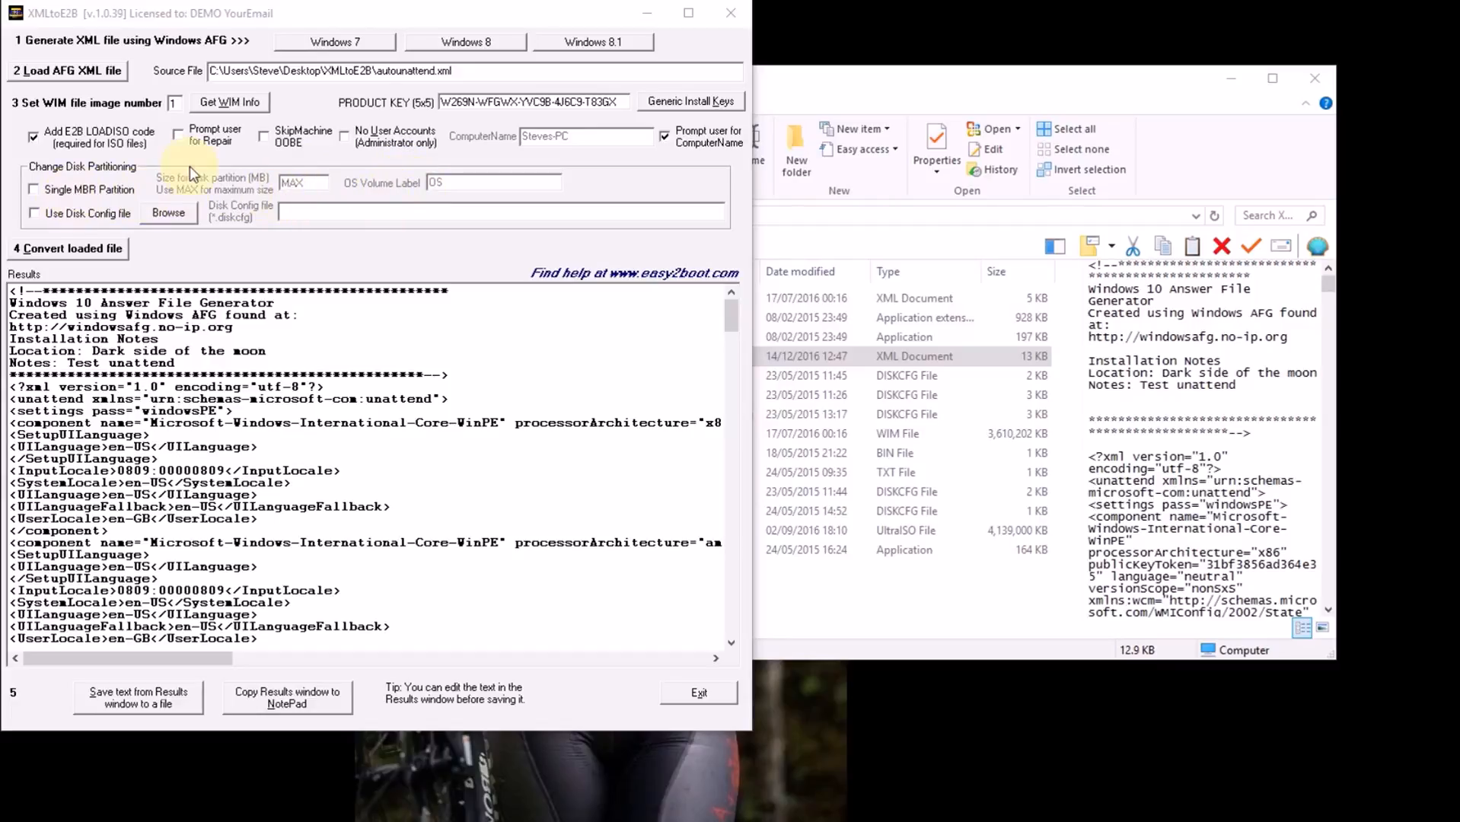
Step: Try the Single MBR Partition option and check its disk partition size setting
click(34, 190)
click(33, 191)
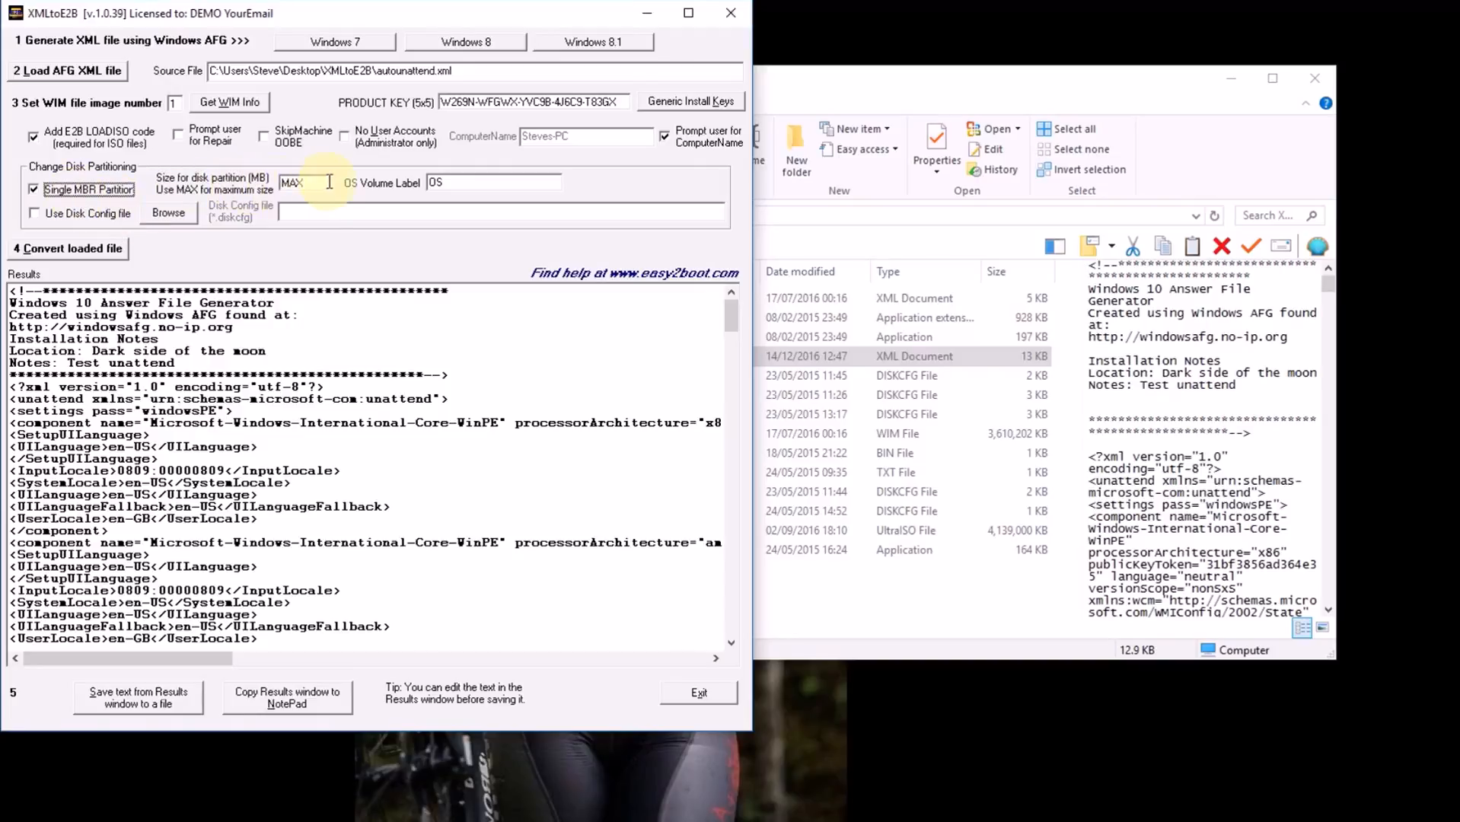
drag(315, 179, 257, 189)
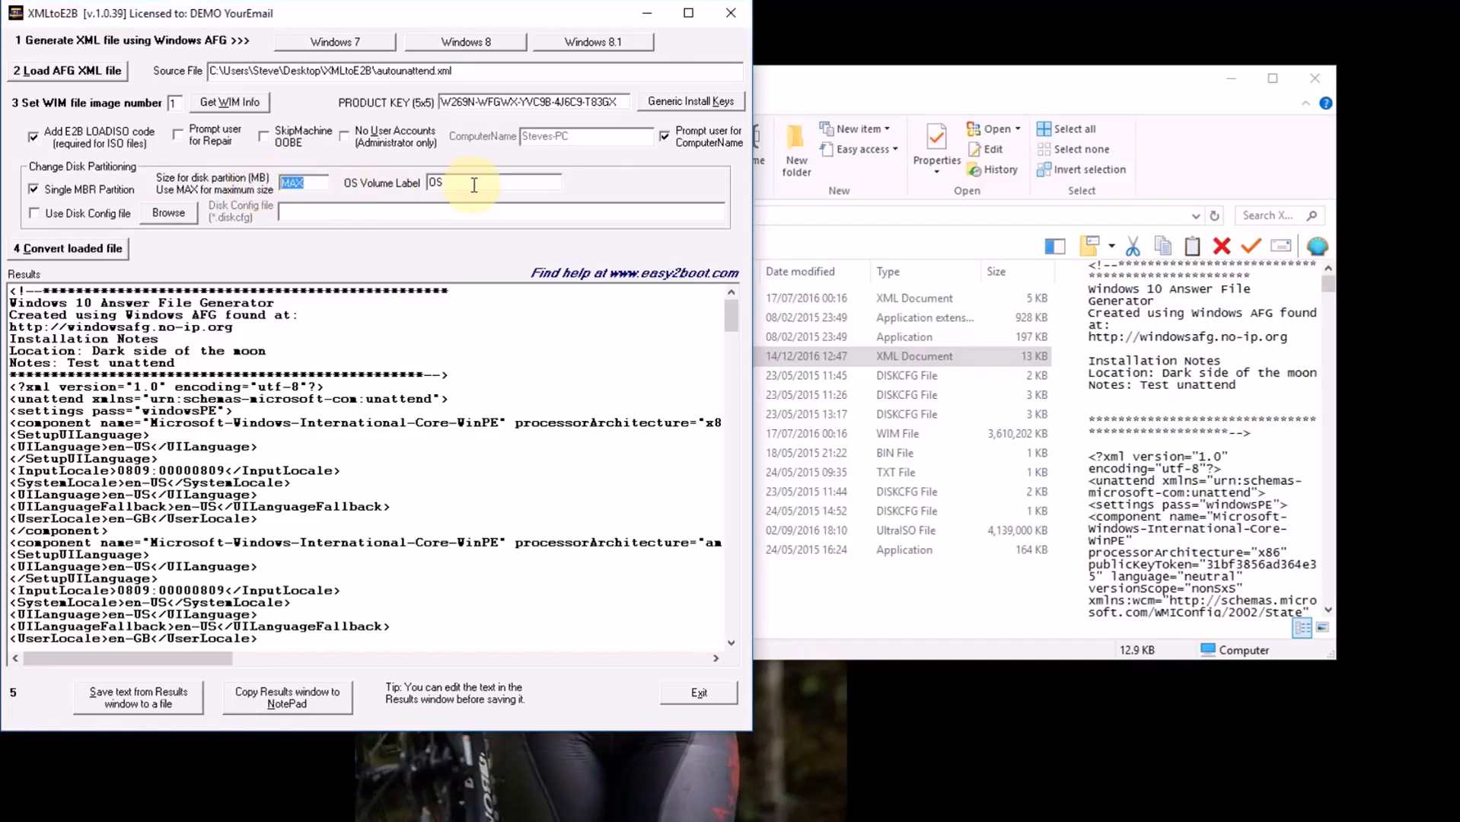
Step: Enable the use of a disk config file and review the .diskcfg files, sorted by type, in File Explorer
click(35, 213)
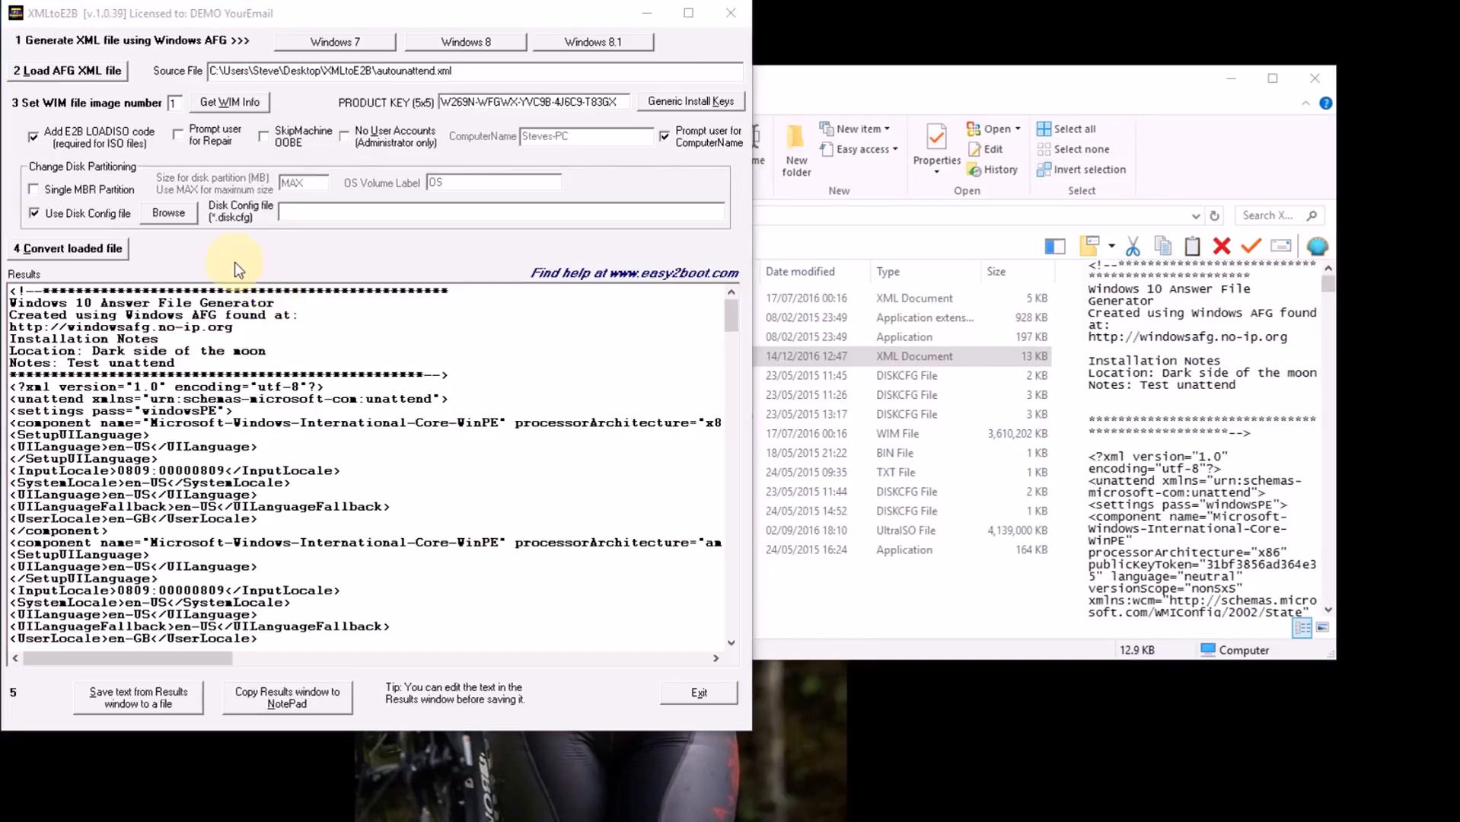
click(962, 83)
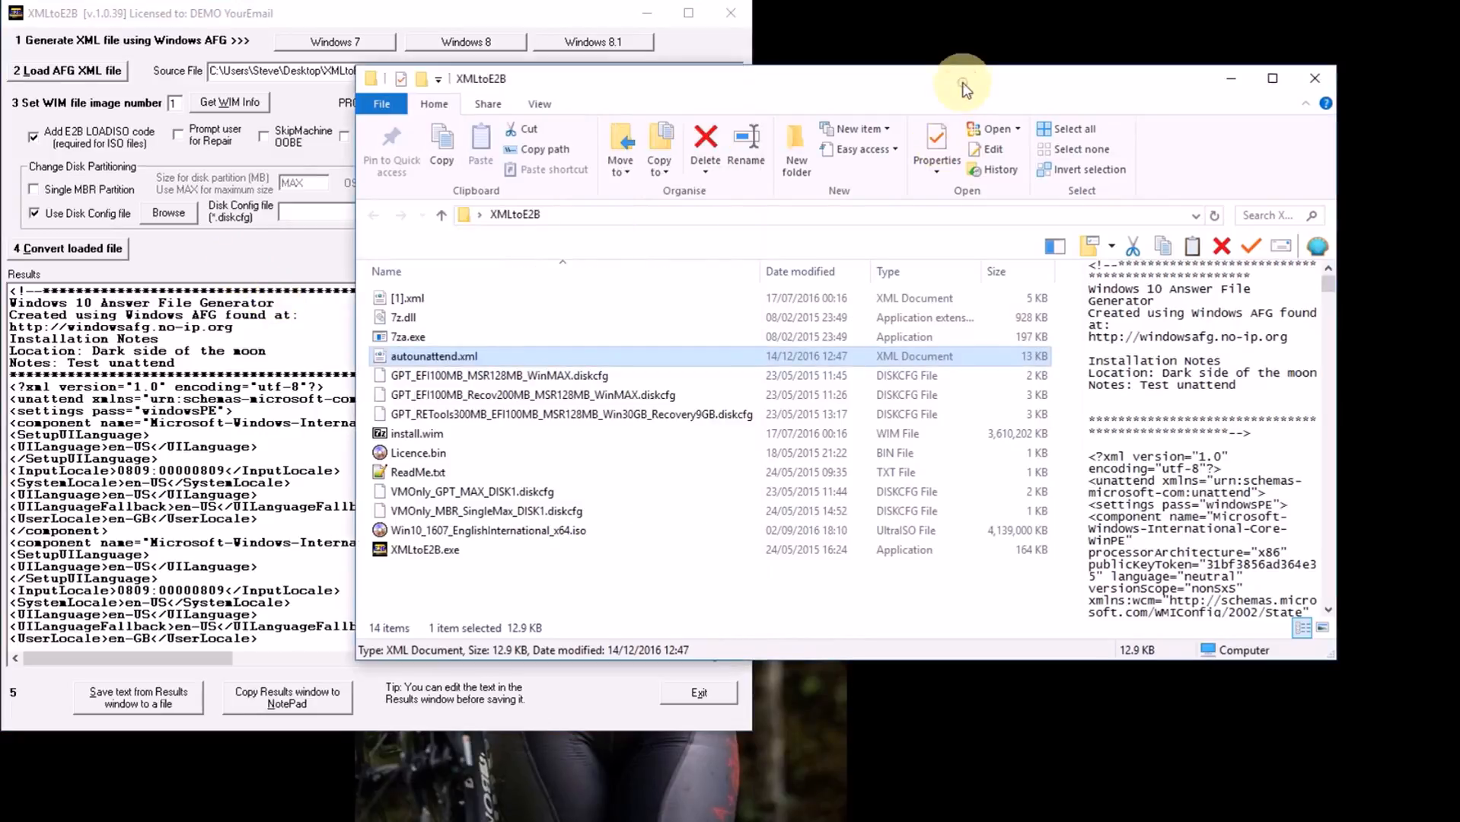
click(899, 377)
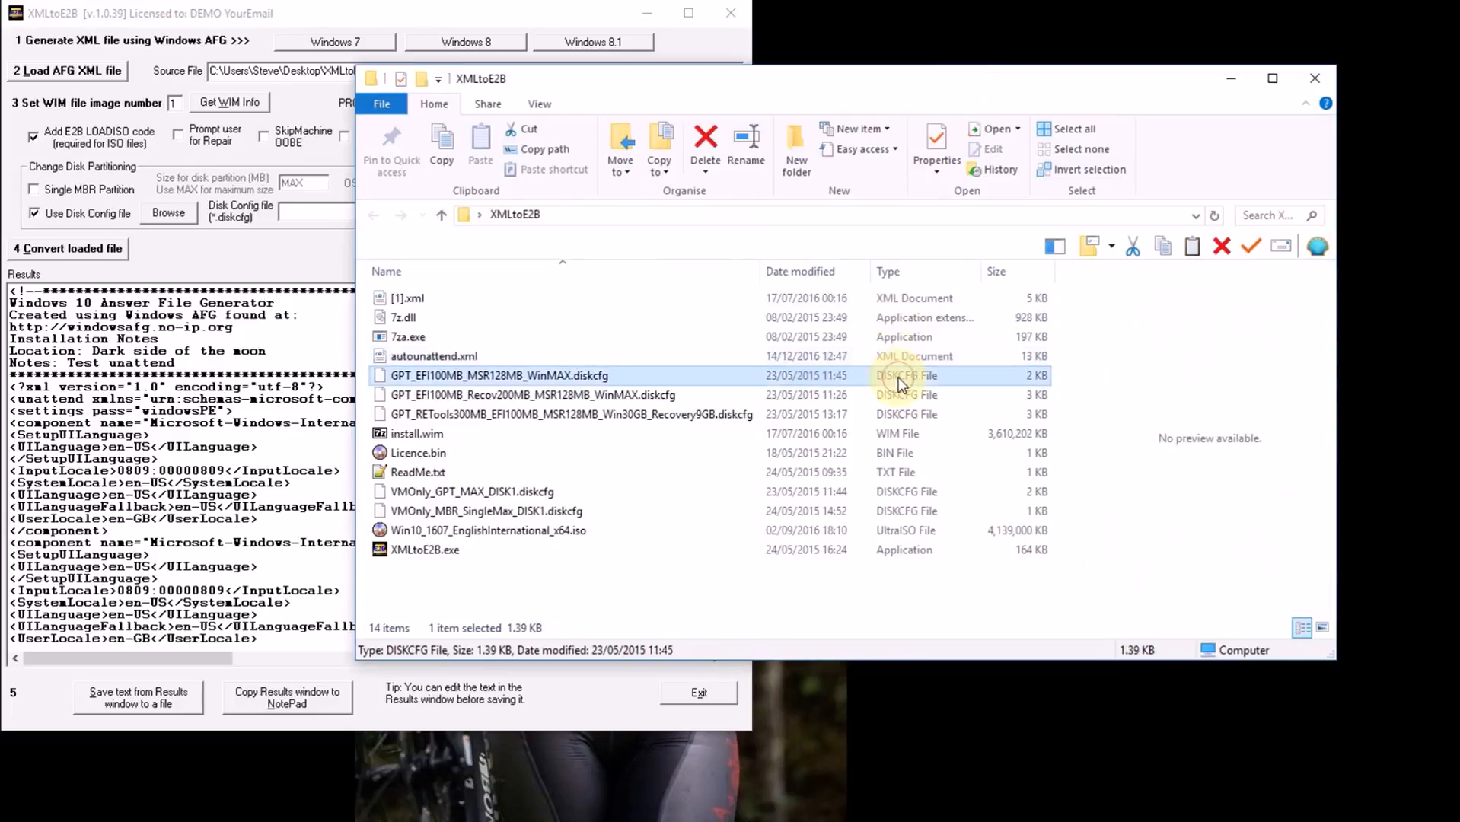
click(910, 275)
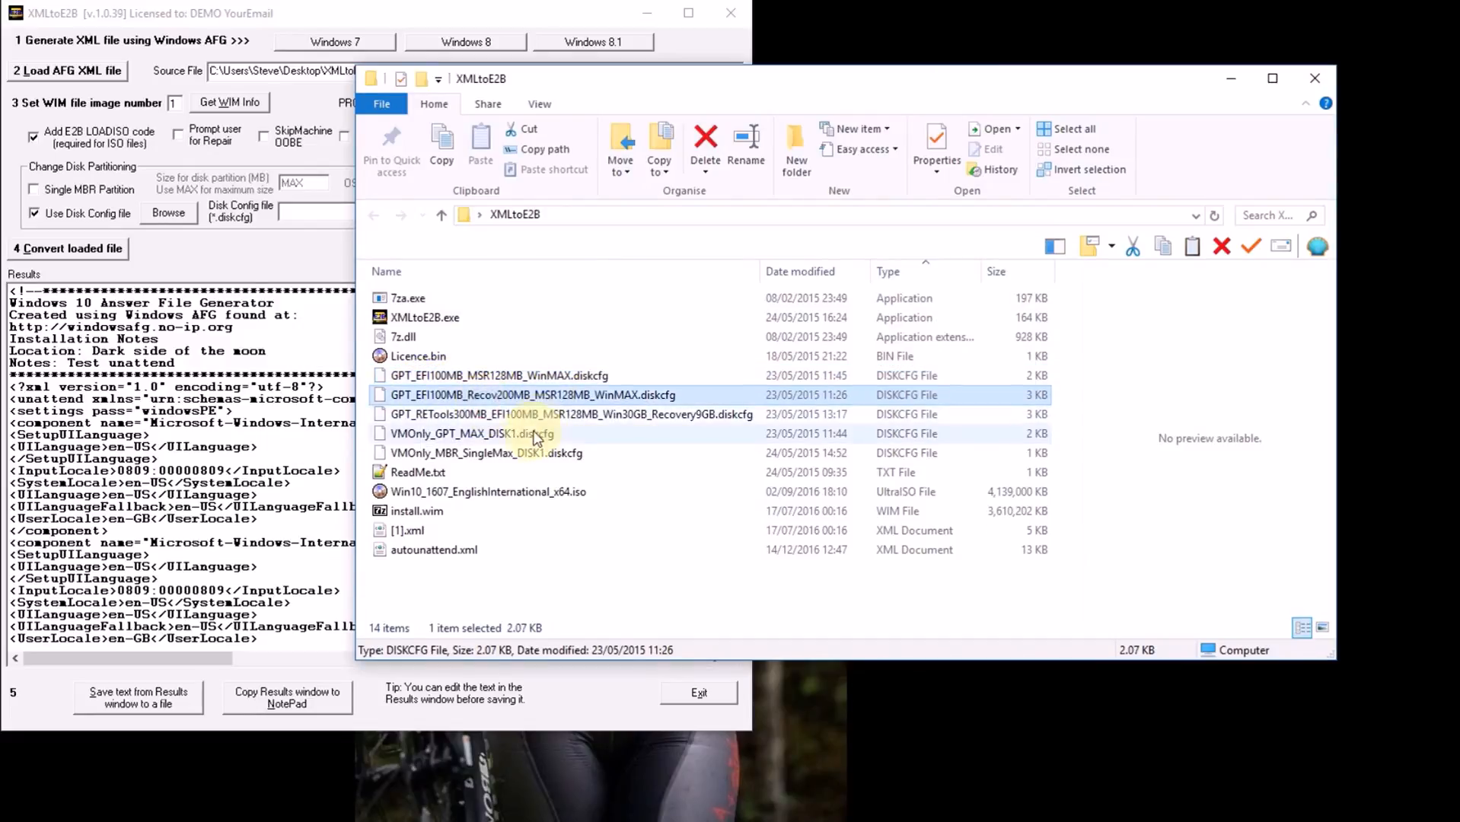
click(527, 433)
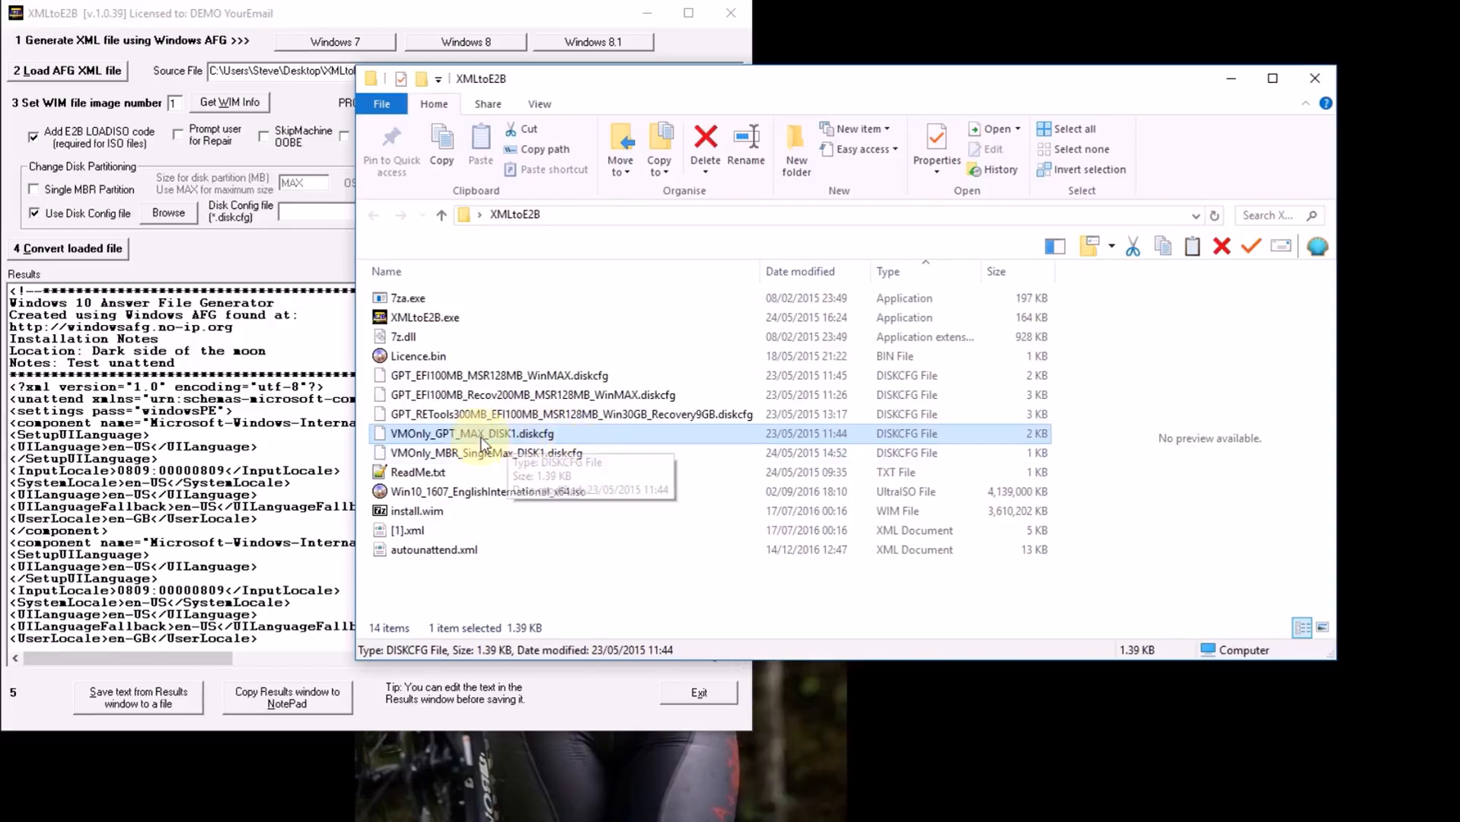
click(504, 454)
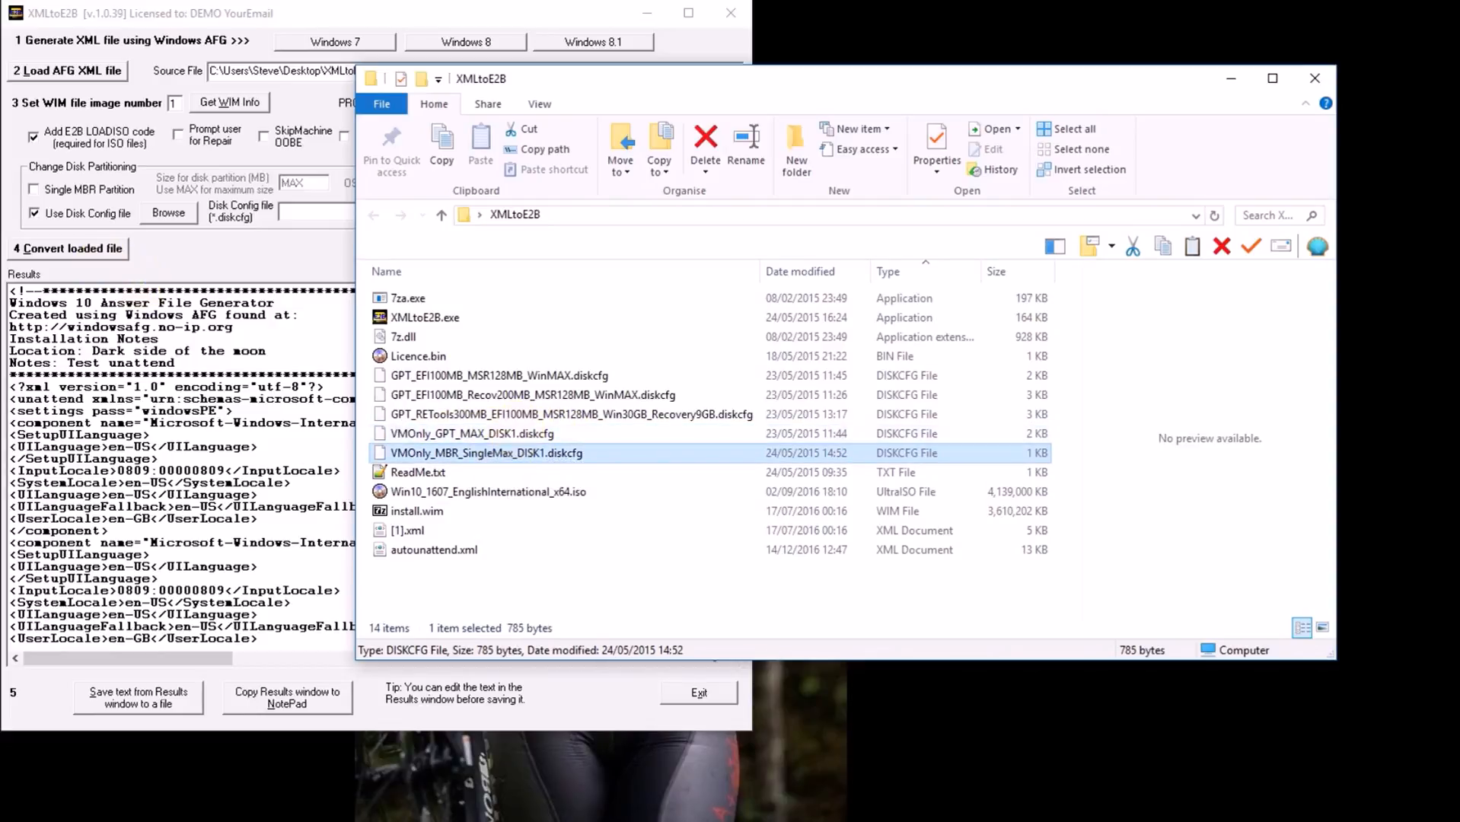
Step: Choose GPT_EFI100MB_MSR128MB_WinMAX.diskcfg as the disk config file for the conversion in XMLtoE2B
click(142, 210)
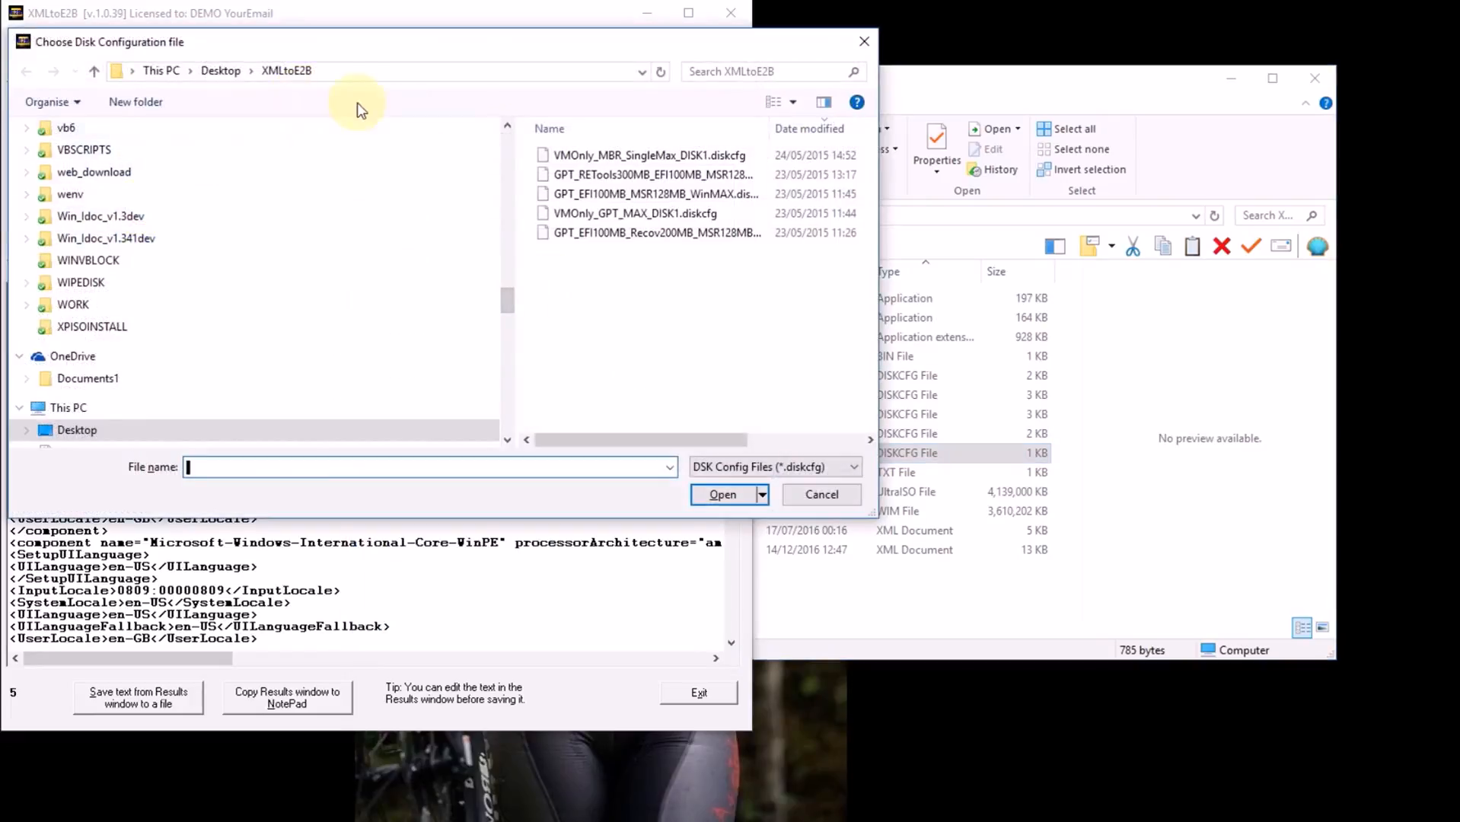
click(876, 232)
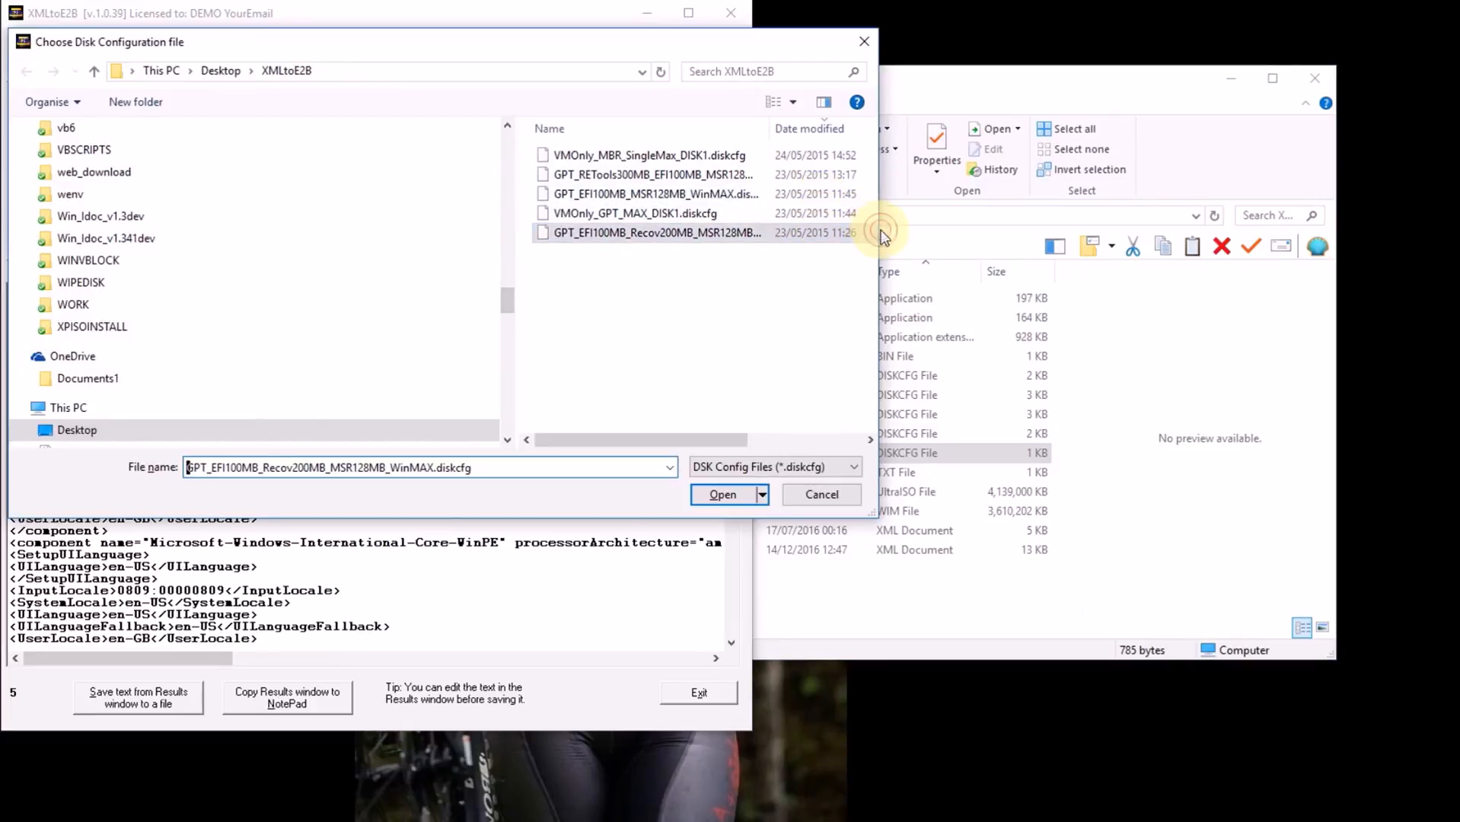
drag(877, 232, 1104, 258)
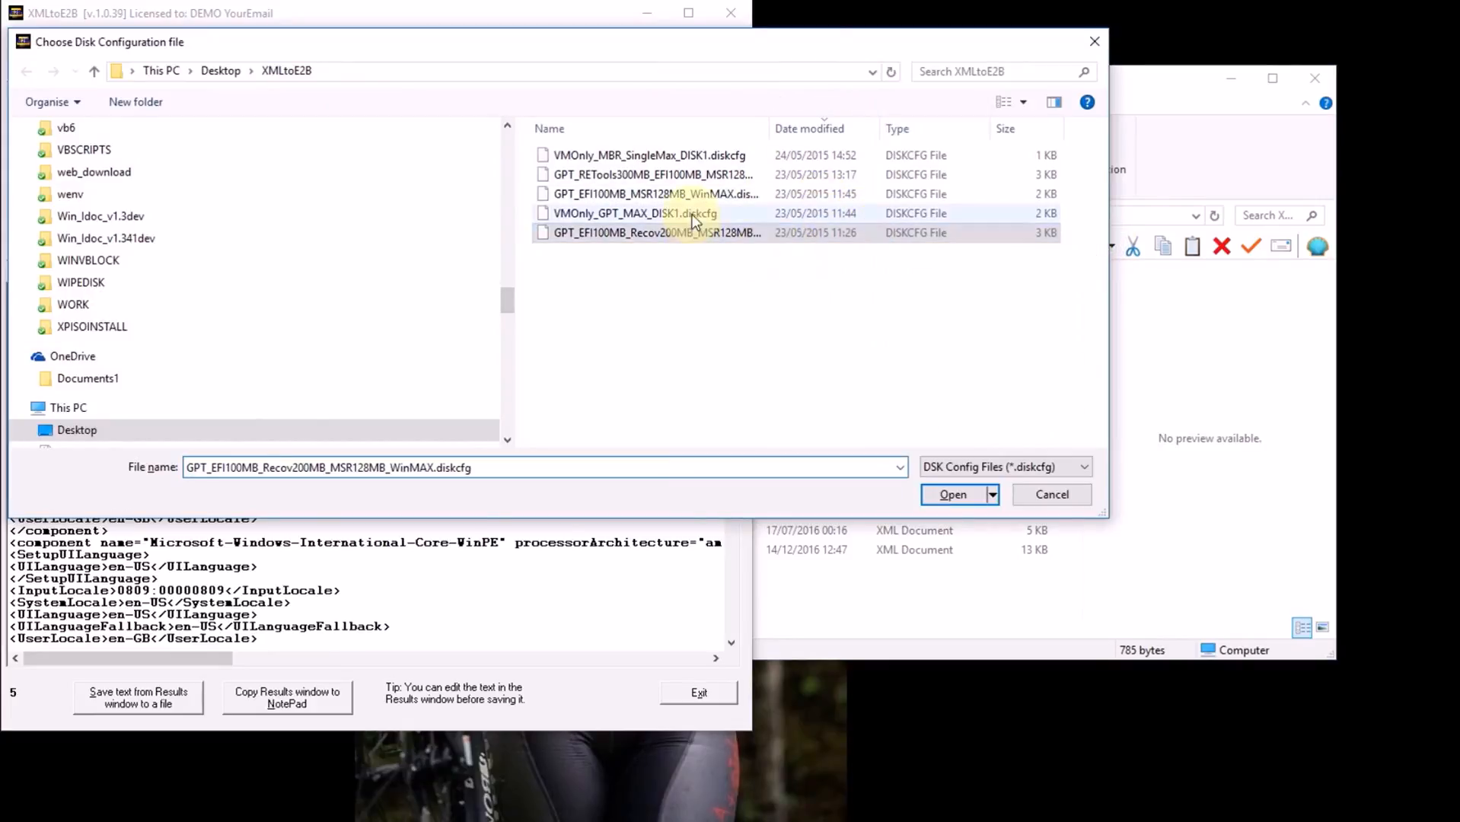
double_click(690, 193)
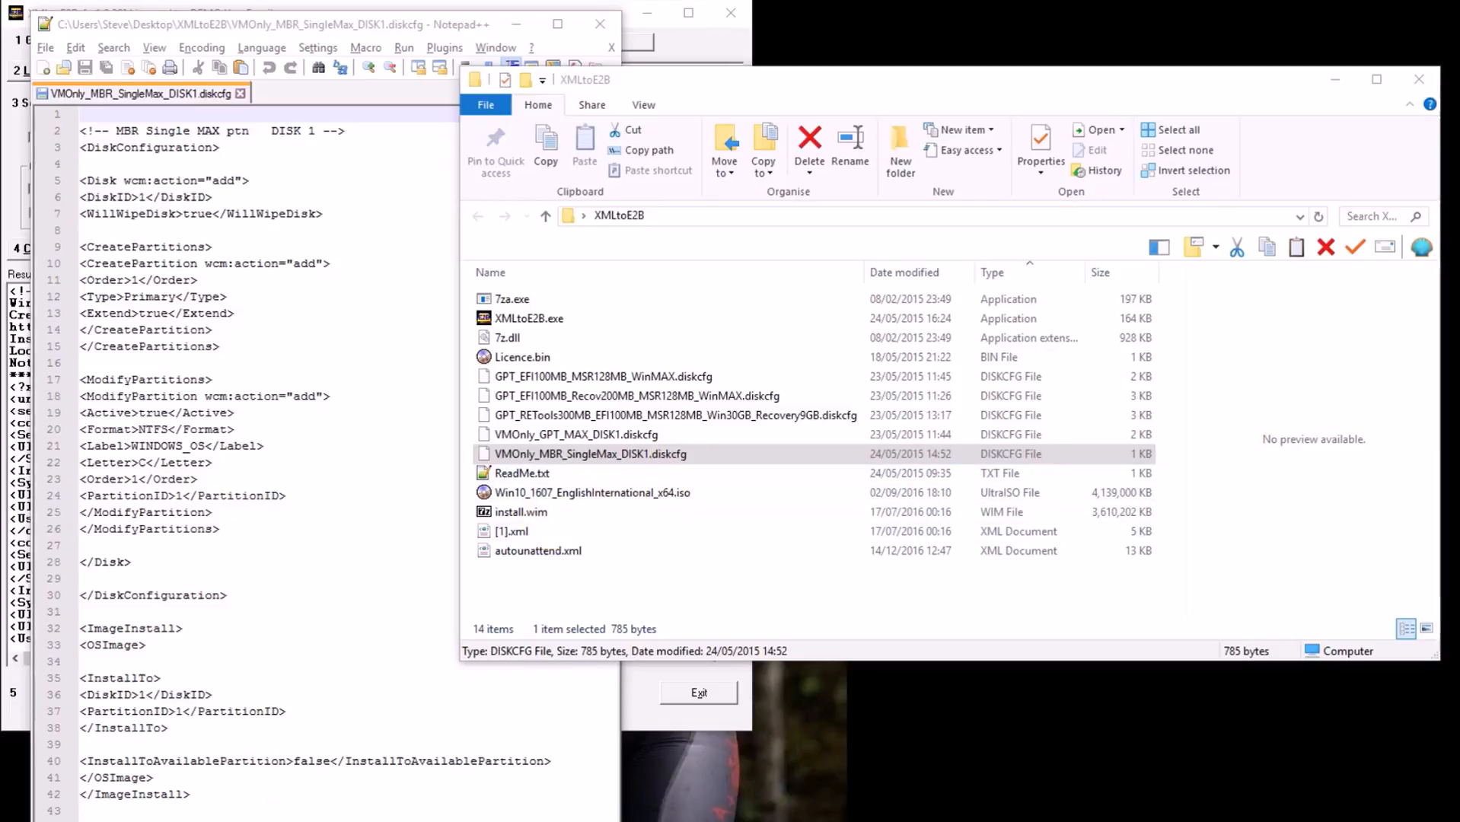
Step: Close VMOnly_MBR_SingleMax_DISK1.diskcfg in Notepad++ and convert the loaded answer file in XMLtoE2B
key(alt+F4)
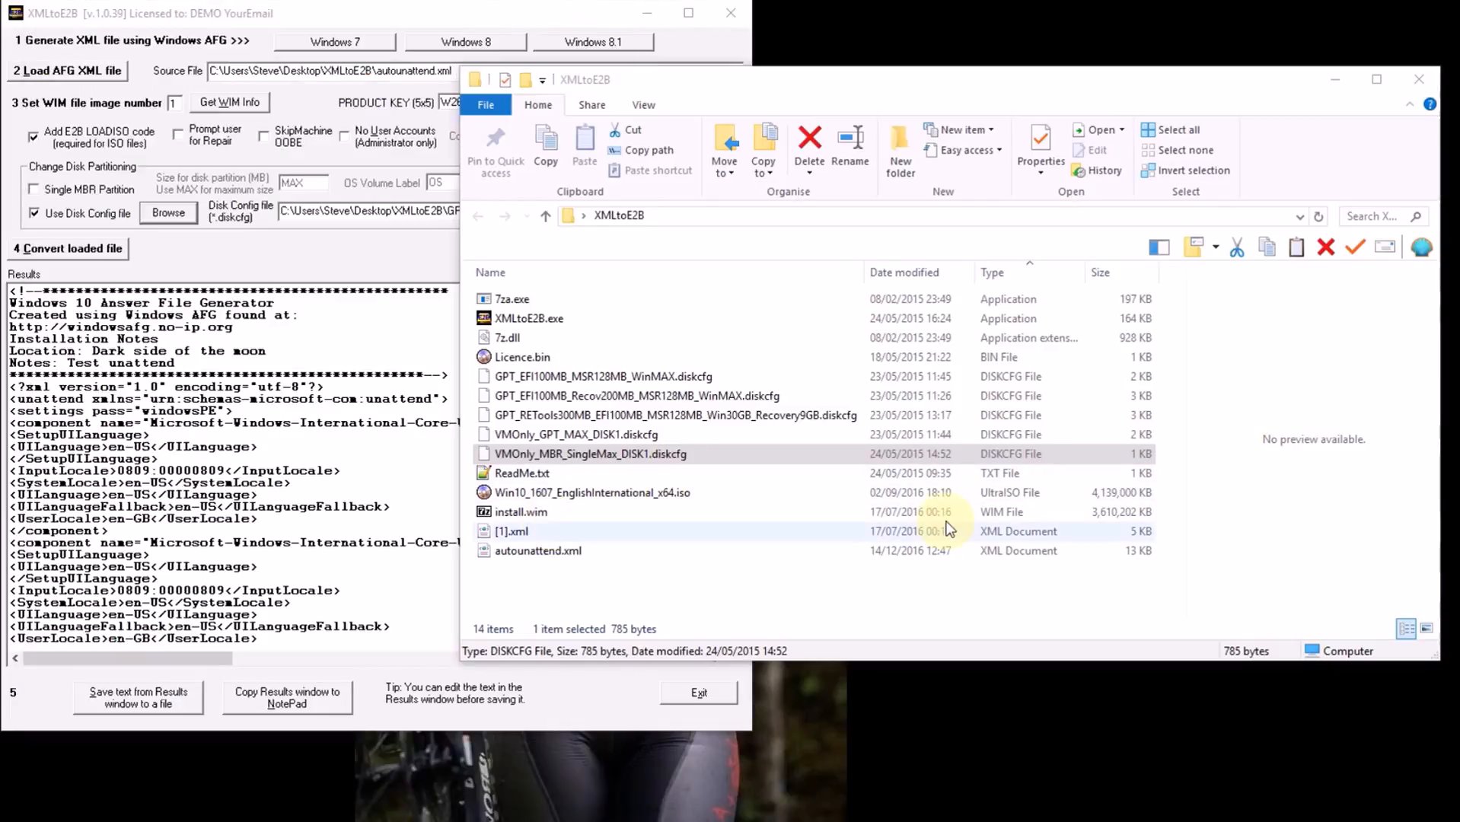
click(351, 15)
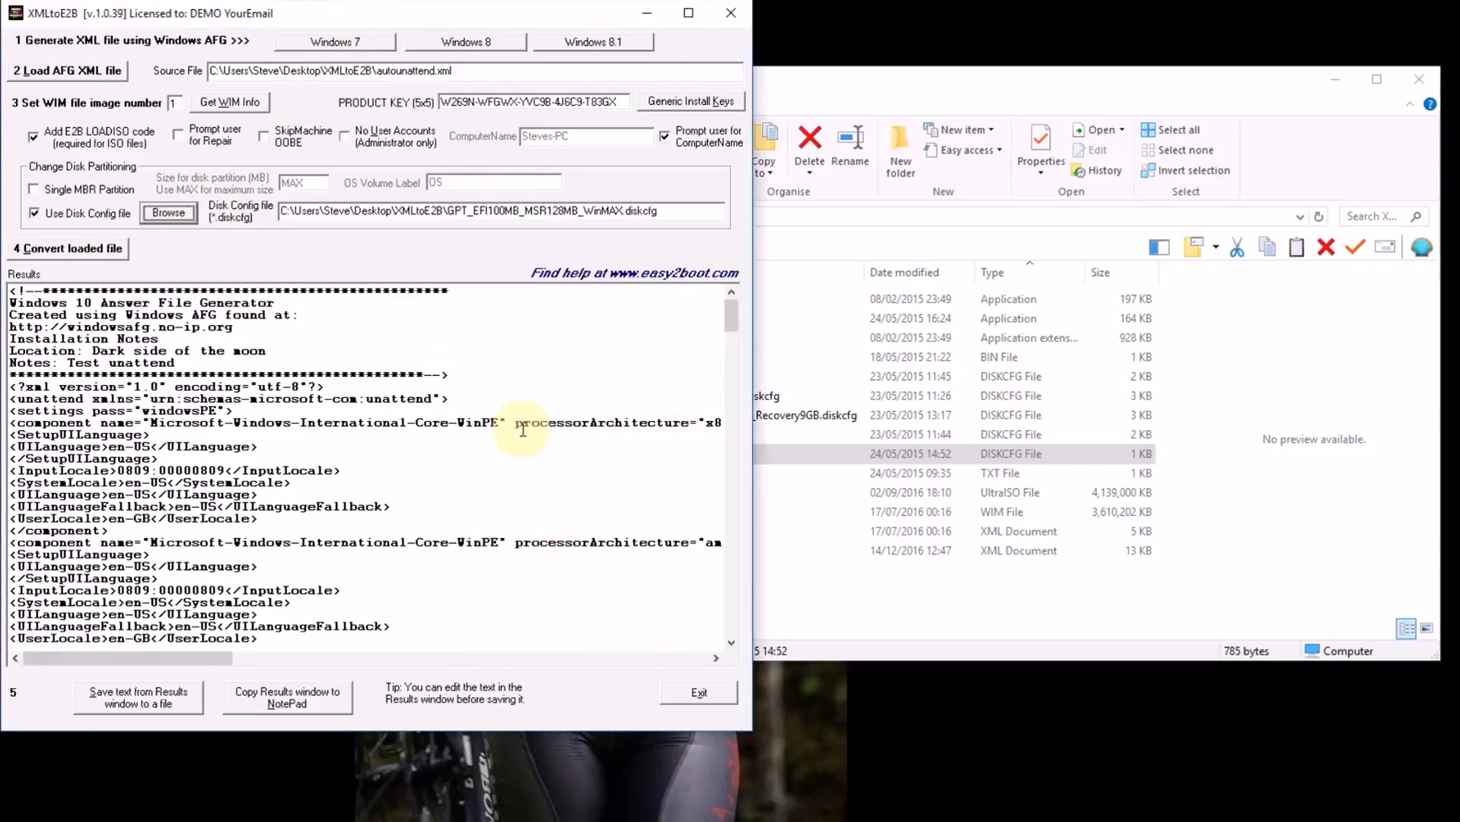
click(88, 246)
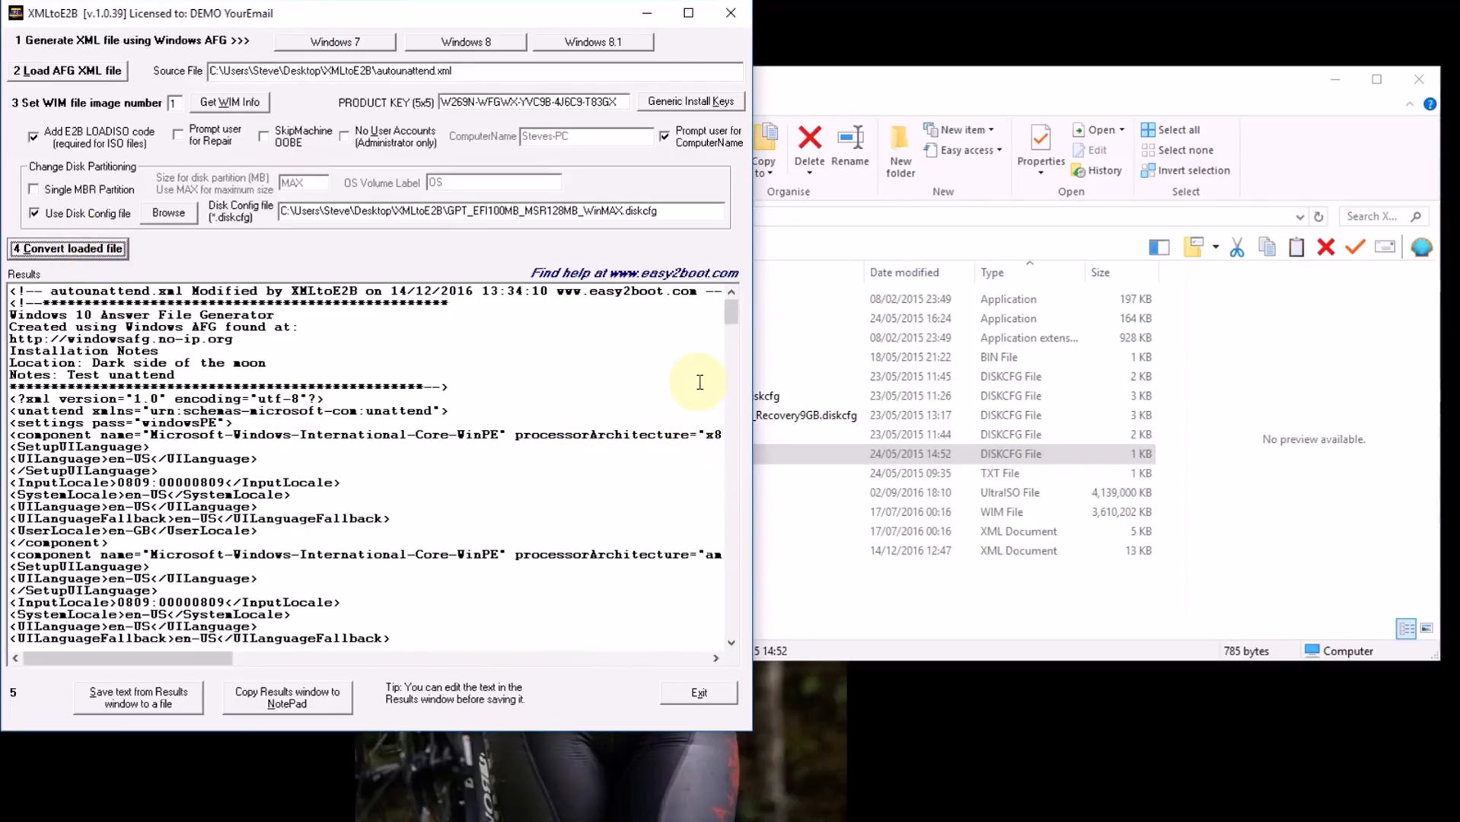
Step: Set the EFI system partition size to 200 in the second DiskConfiguration block of the converted results
drag(728, 314, 729, 354)
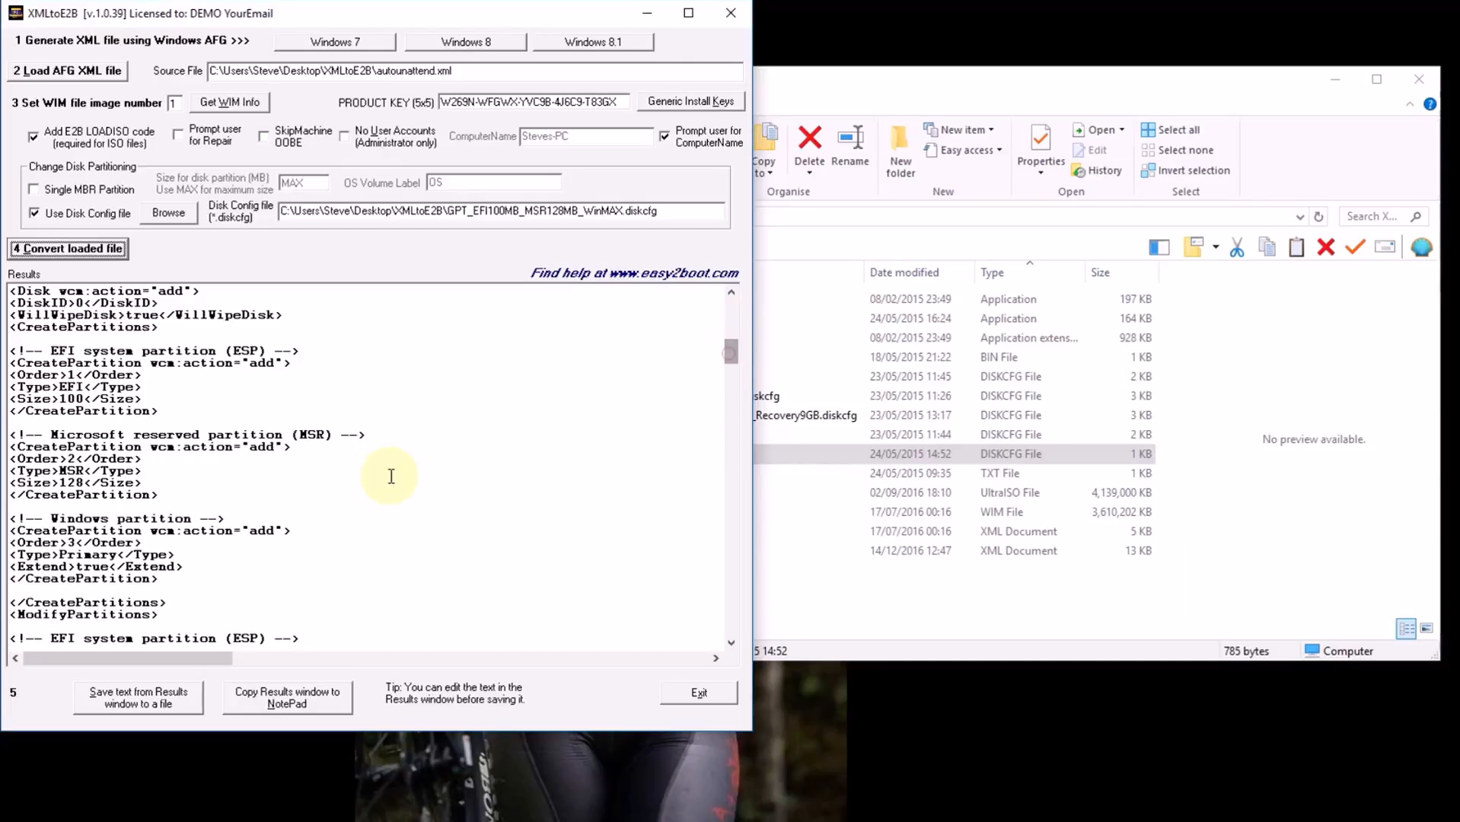
scroll(249, 465, down, 3)
scroll(249, 498, down, 12)
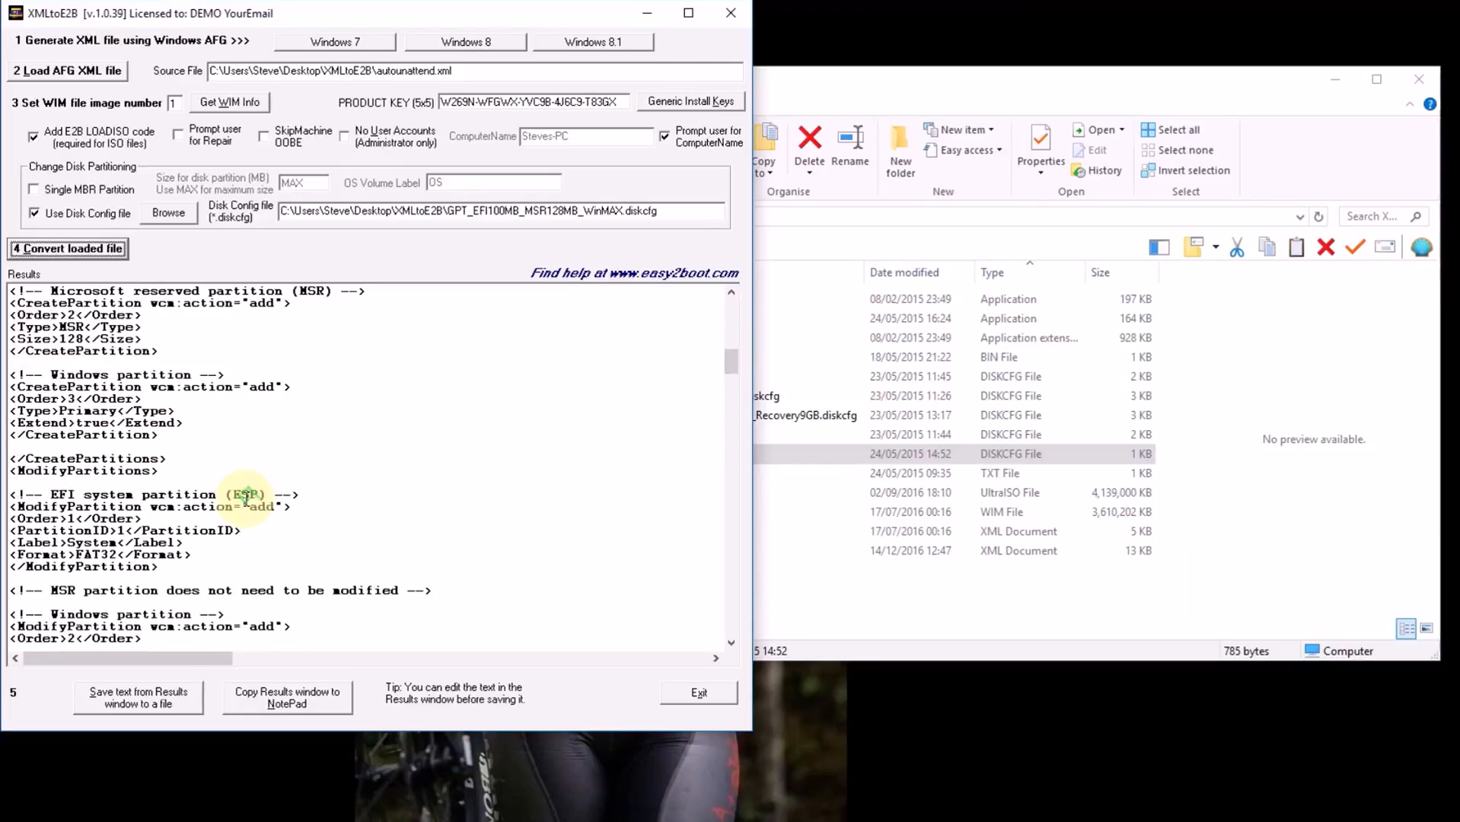
scroll(245, 493, down, 18)
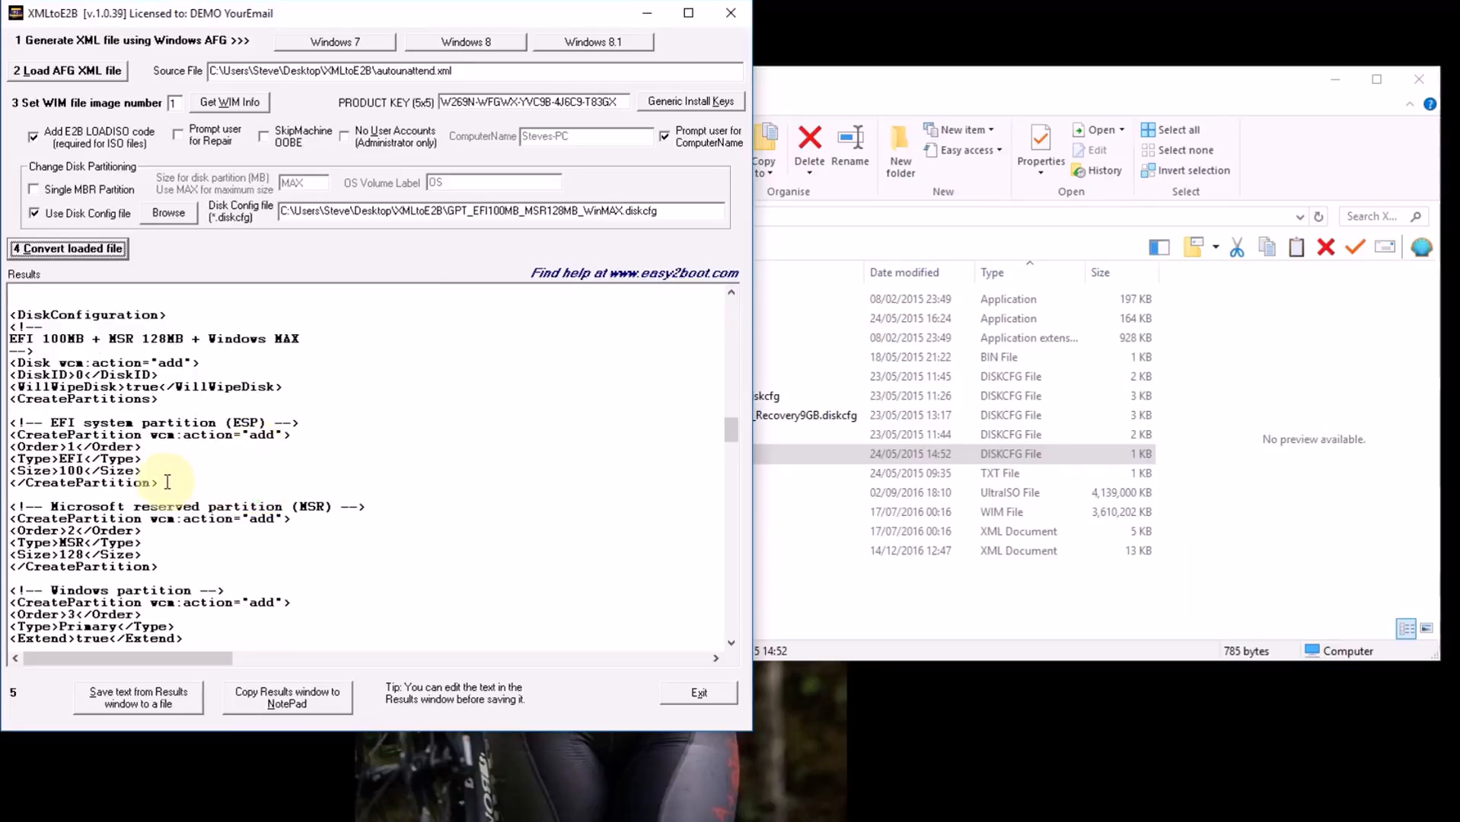
click(65, 471)
key(Delete)
text(2)
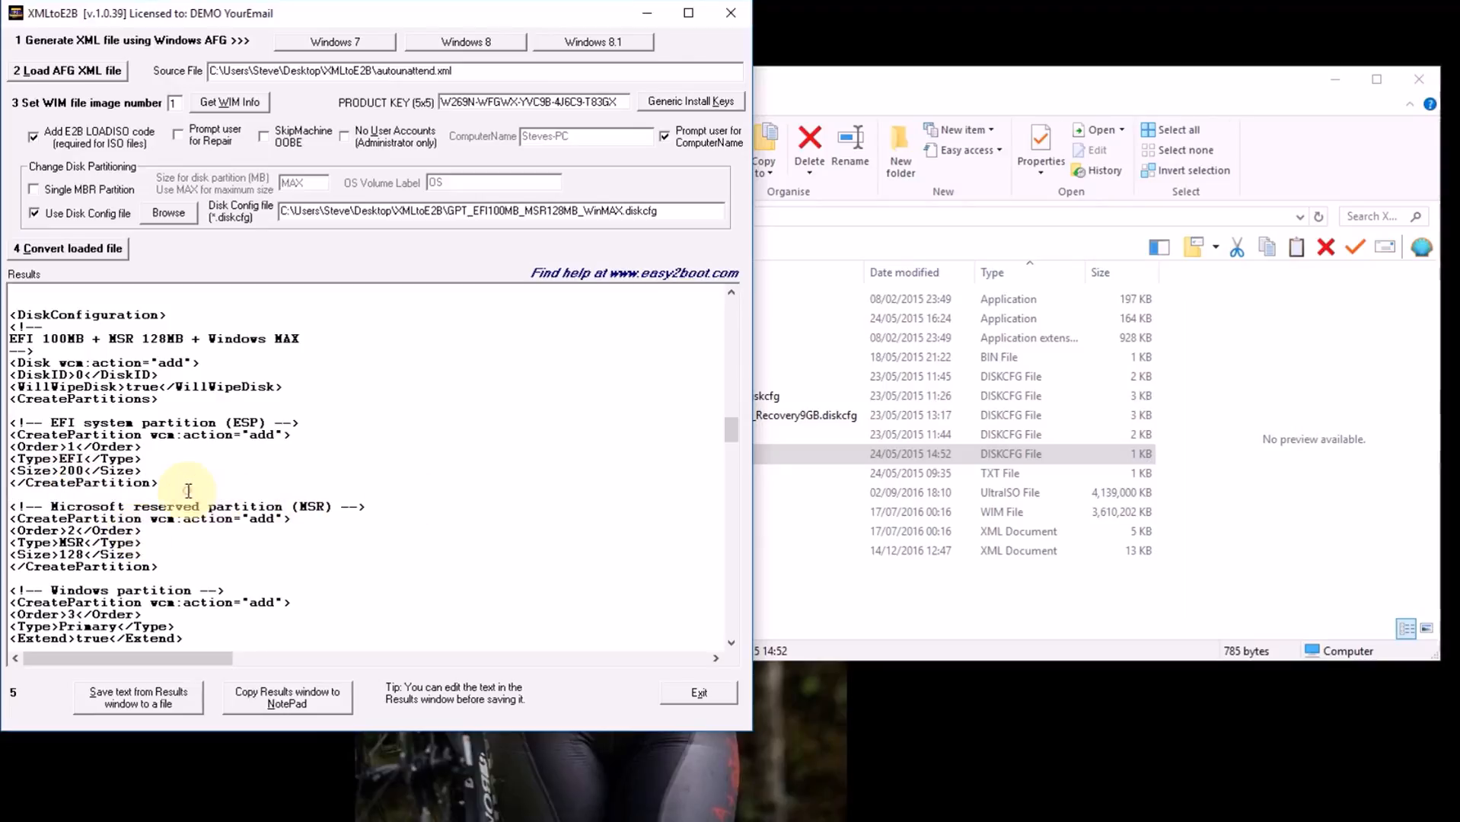
Step: Review the remaining partition entries and save the edited results text as new.xml in the XMLtoE2B folder
scroll(195, 494, down, 4)
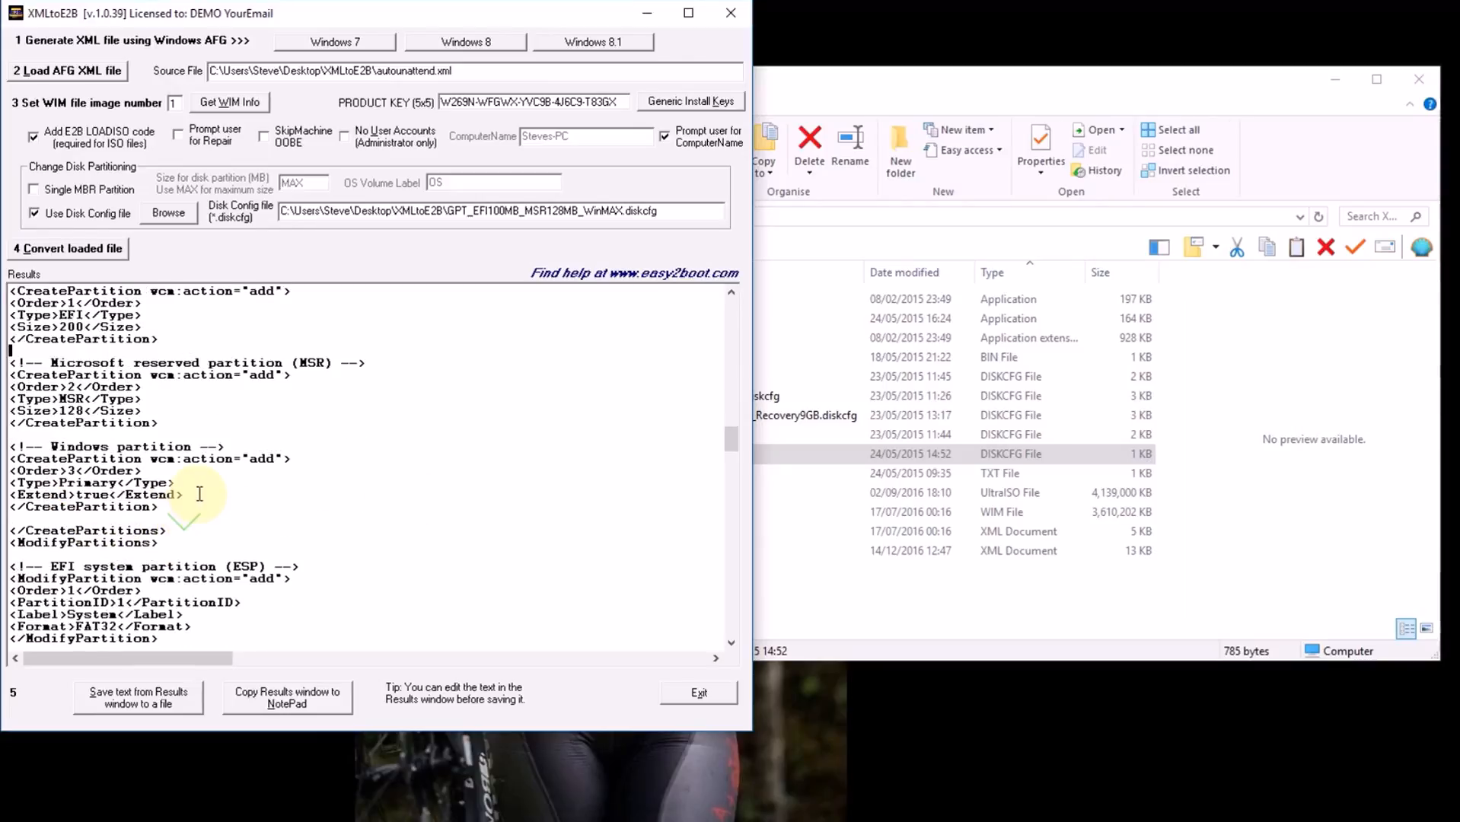
scroll(194, 491, down, 4)
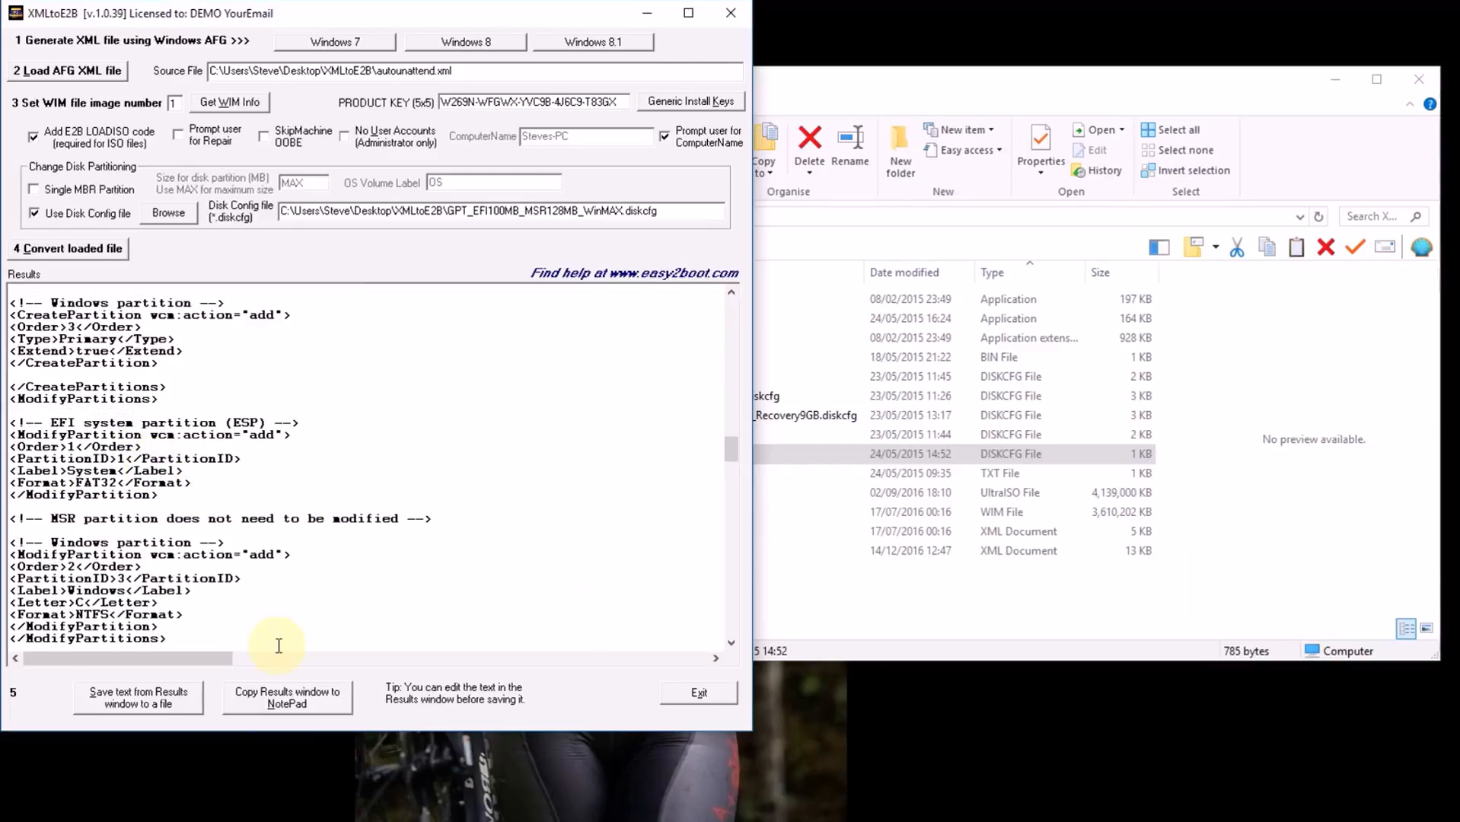
click(160, 707)
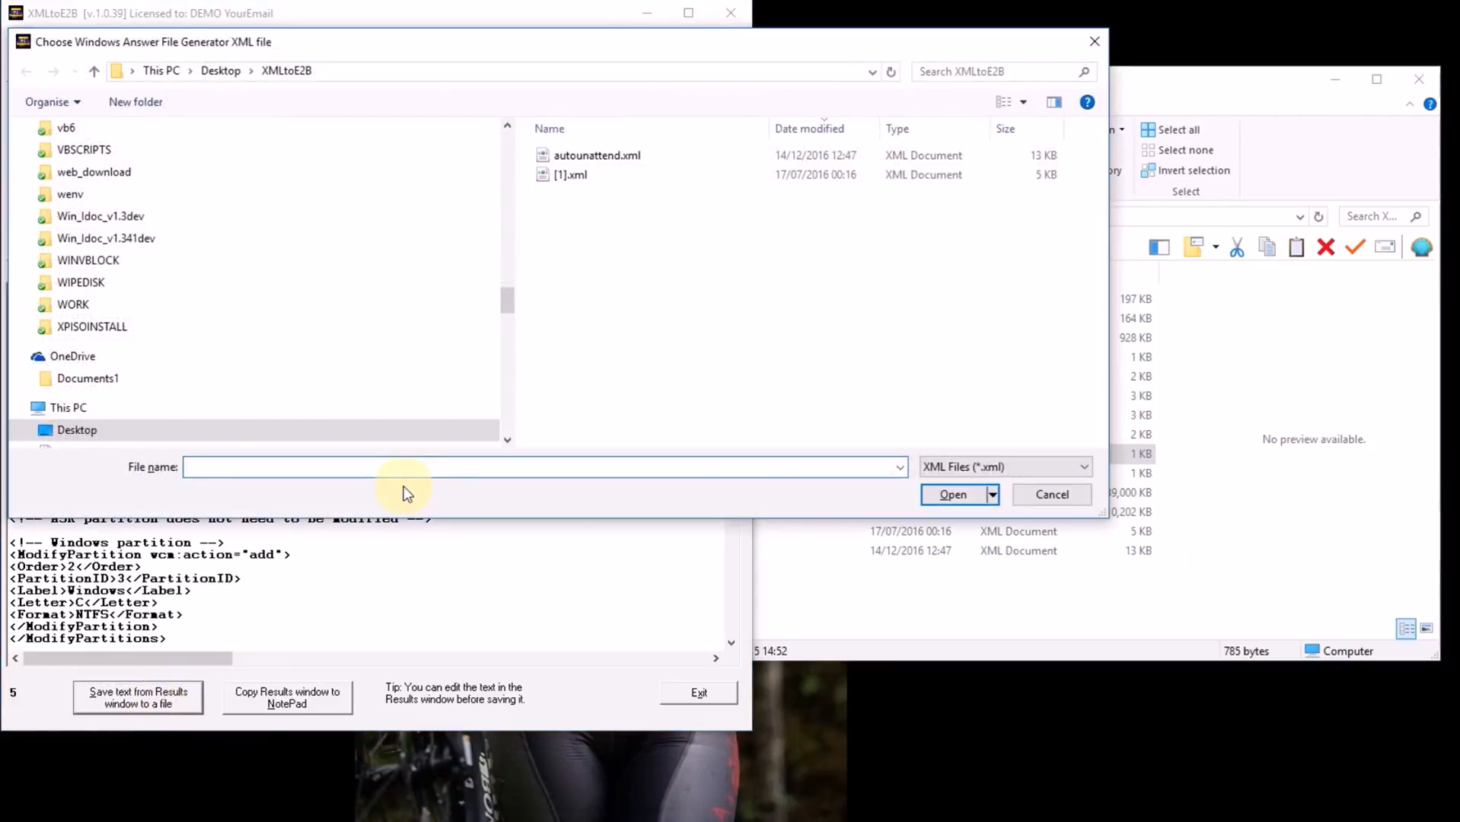
text(new.xml)
click(950, 494)
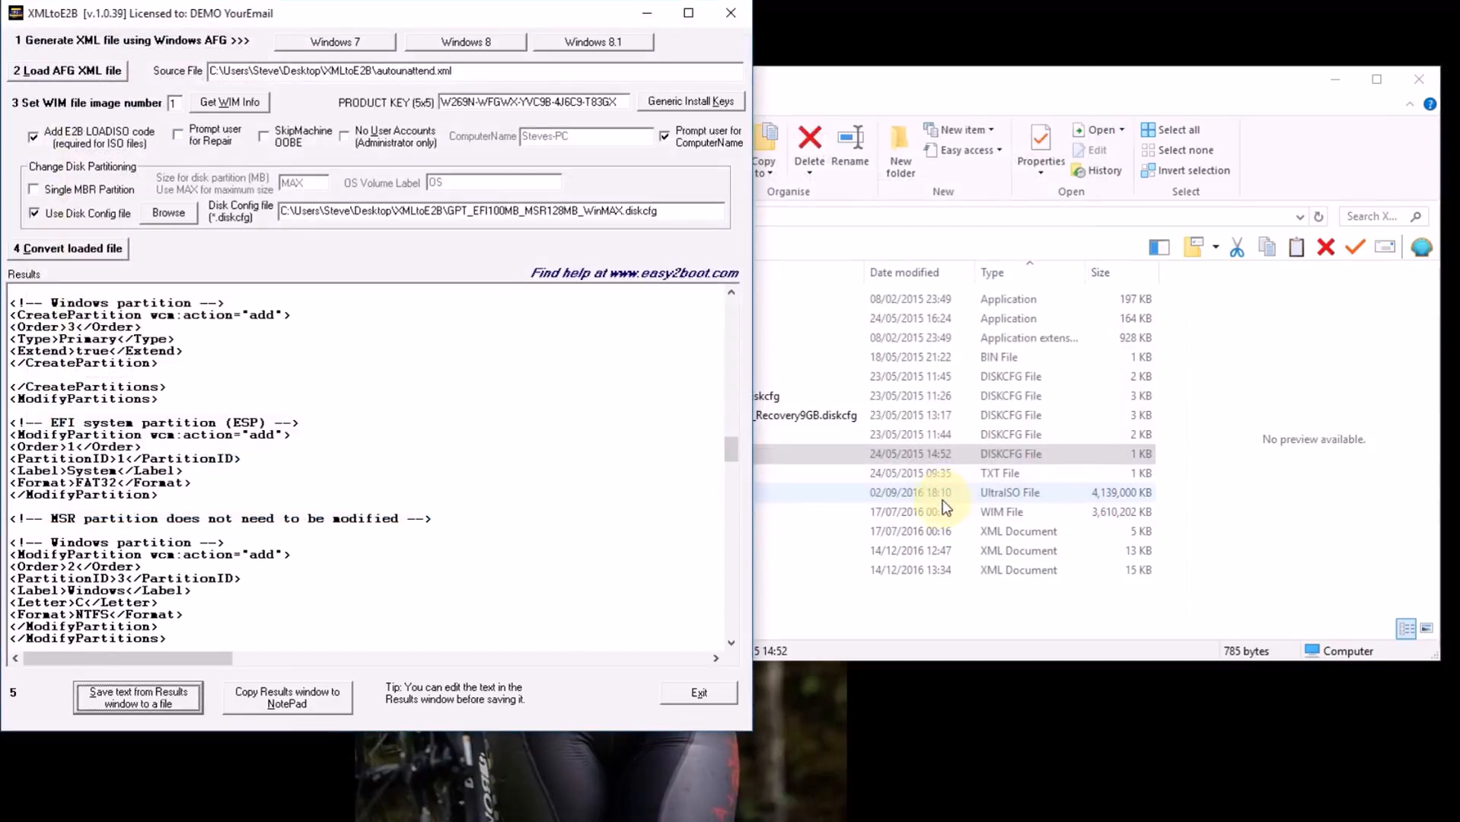
Step: Sort the XMLtoE2B folder in File Explorer by date modified, newest first, and preview new.xml
click(1201, 598)
click(893, 273)
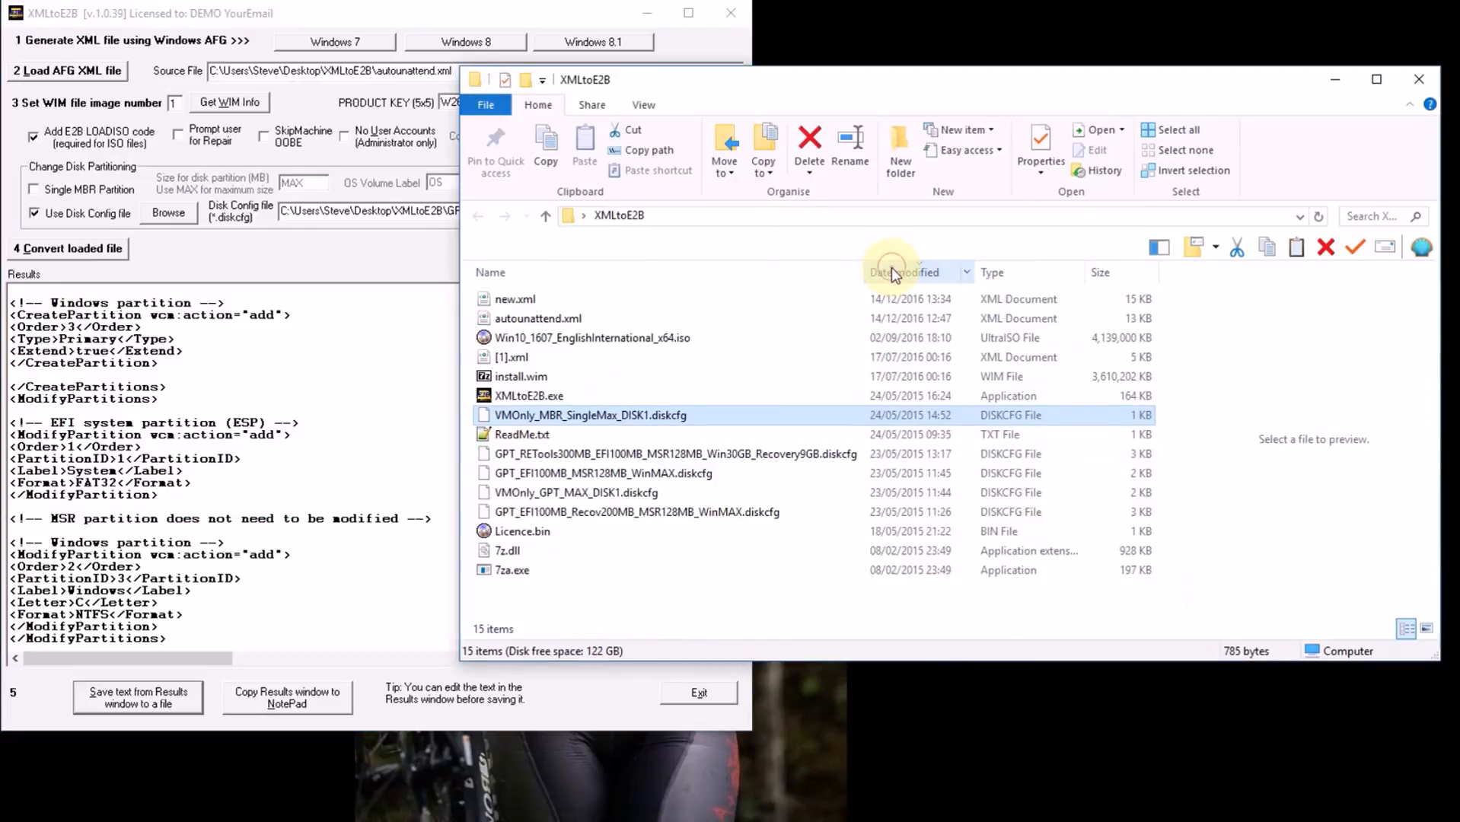
click(543, 297)
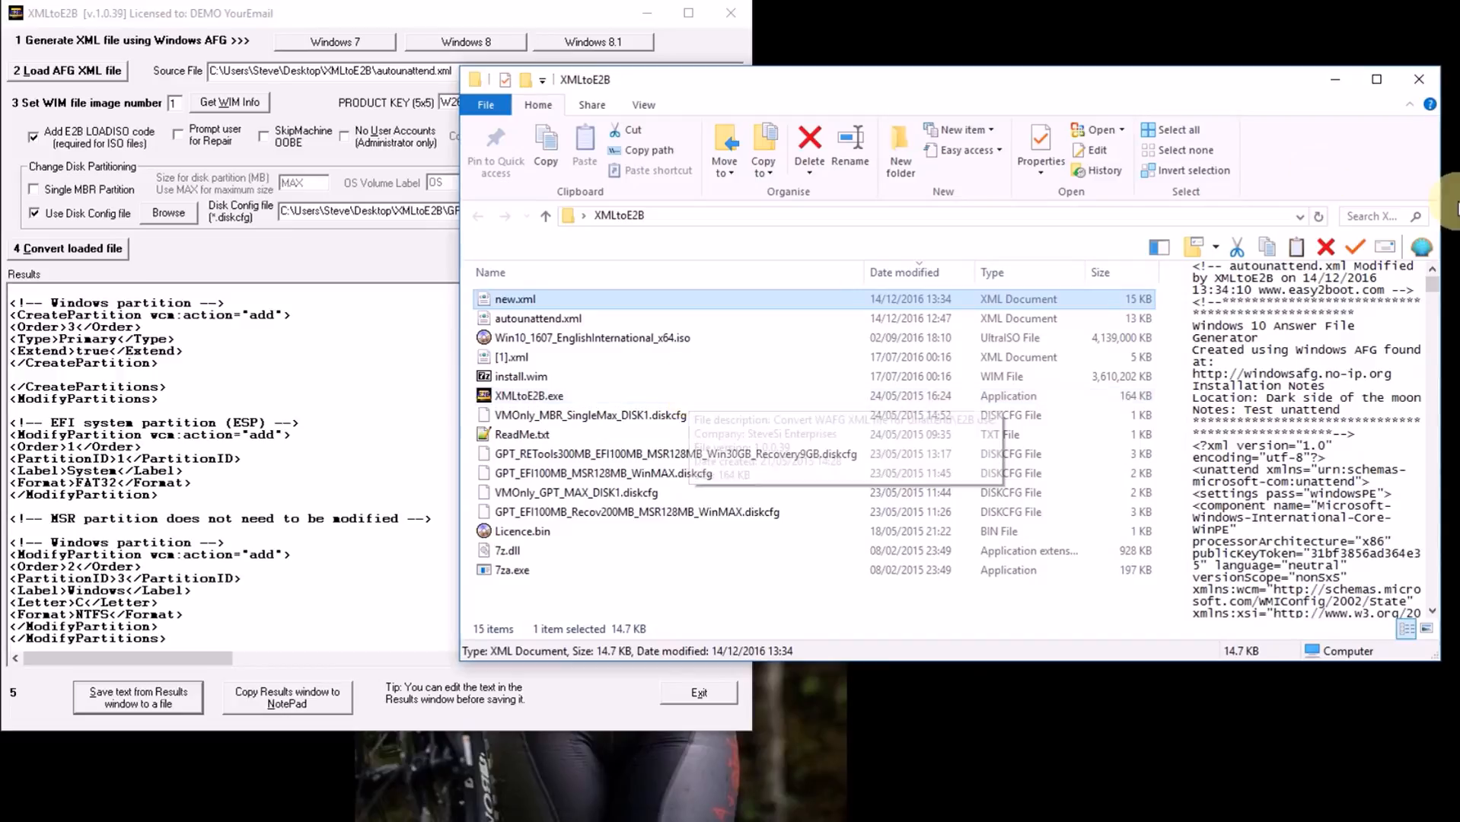
Step: Switch to Firefox and open the Windows page under Adding Payload Files on the Easy2Boot site
key(alt+Tab)
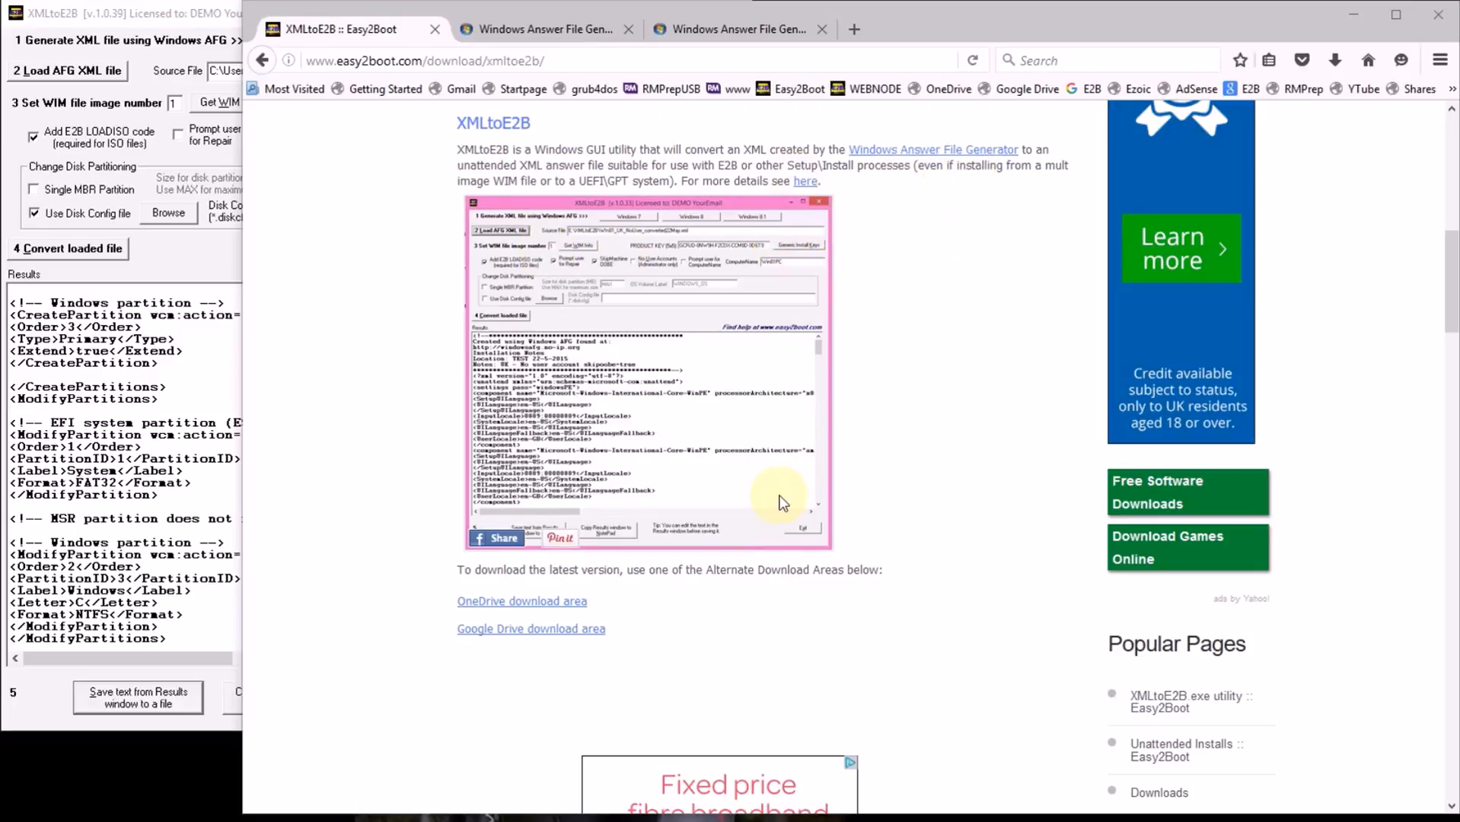
scroll(792, 510, down, 8)
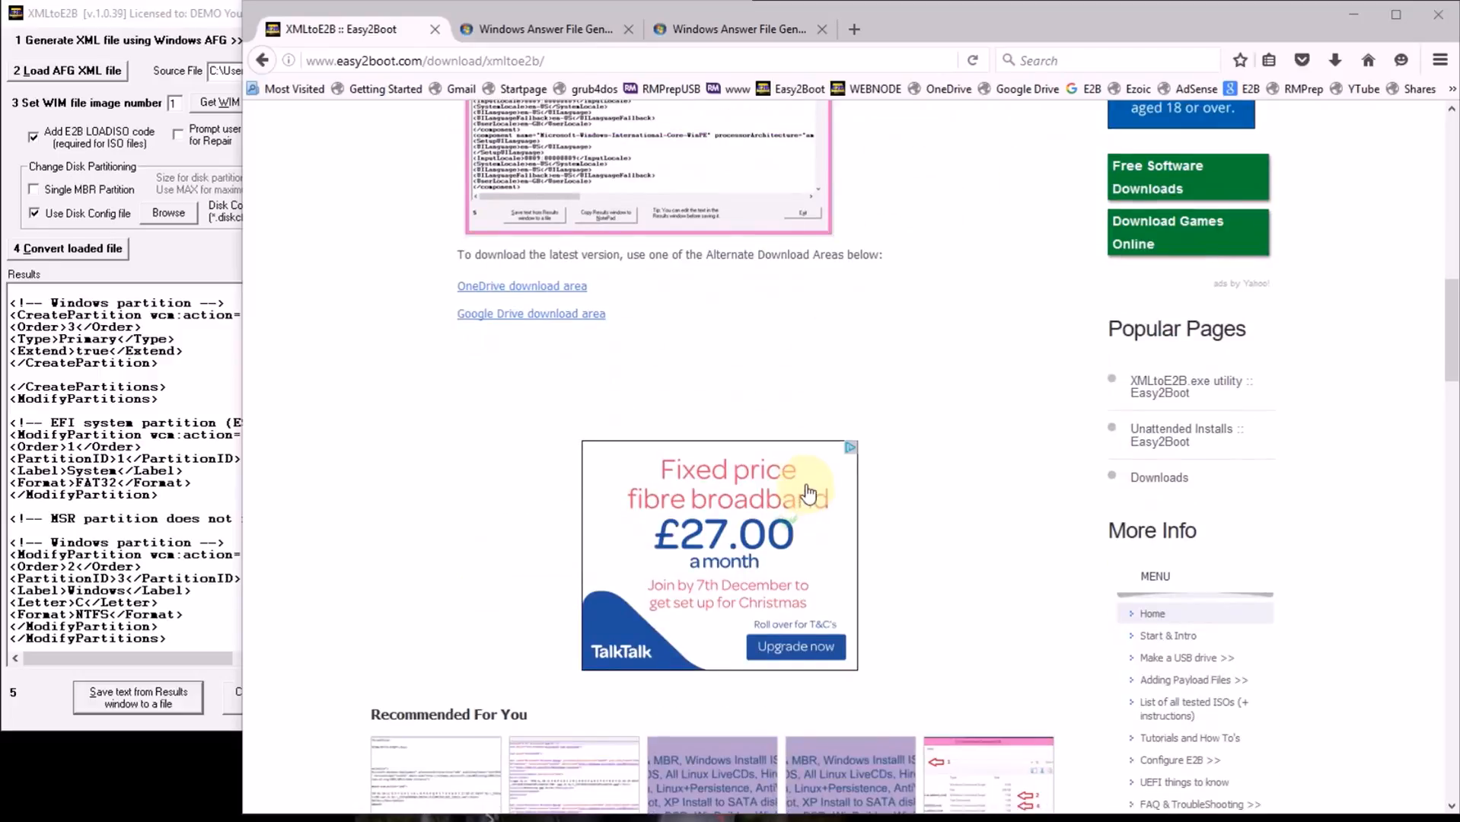
scroll(1051, 480, up, 2)
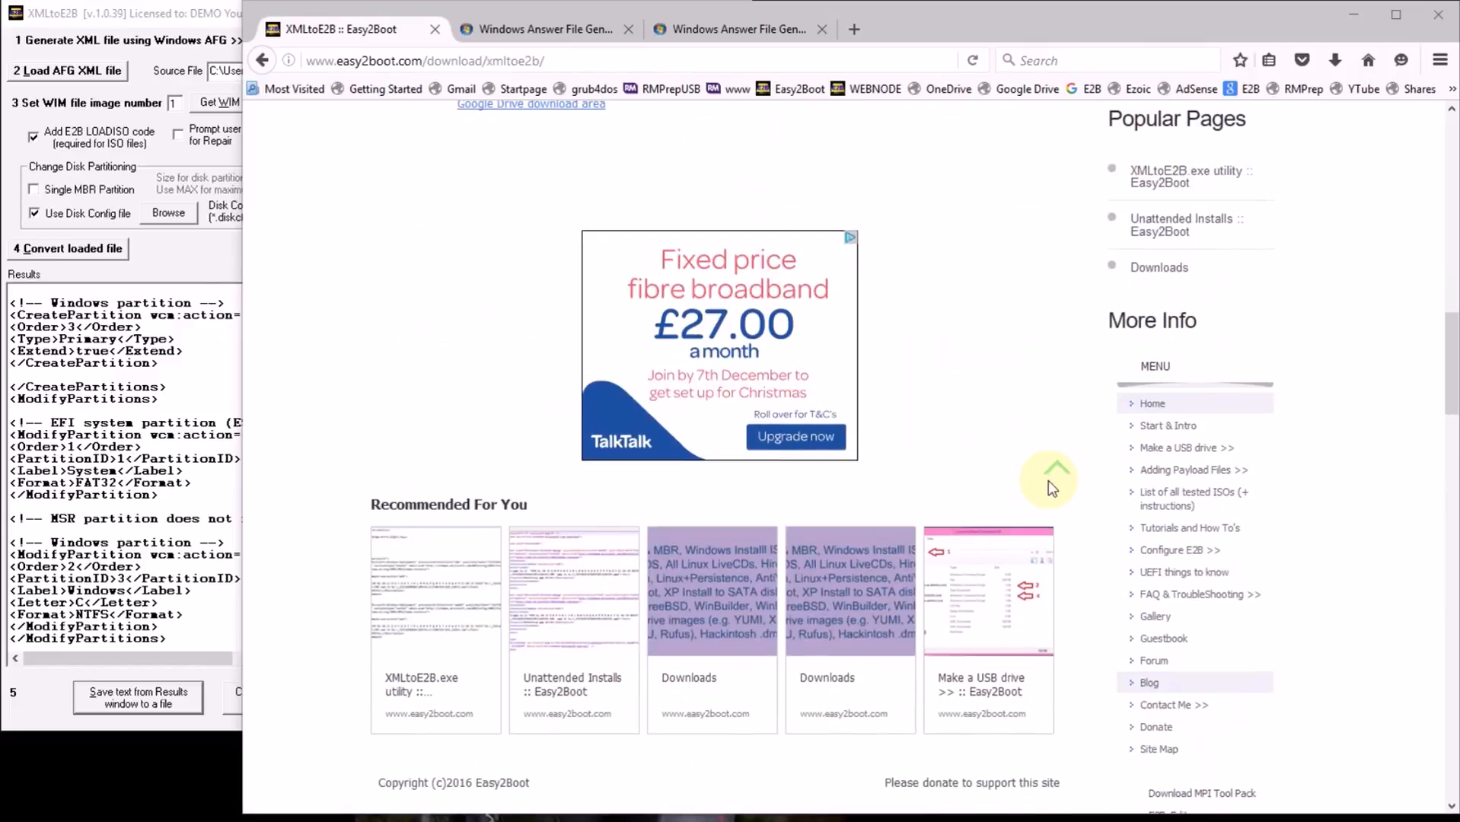
scroll(1085, 510, down, 1)
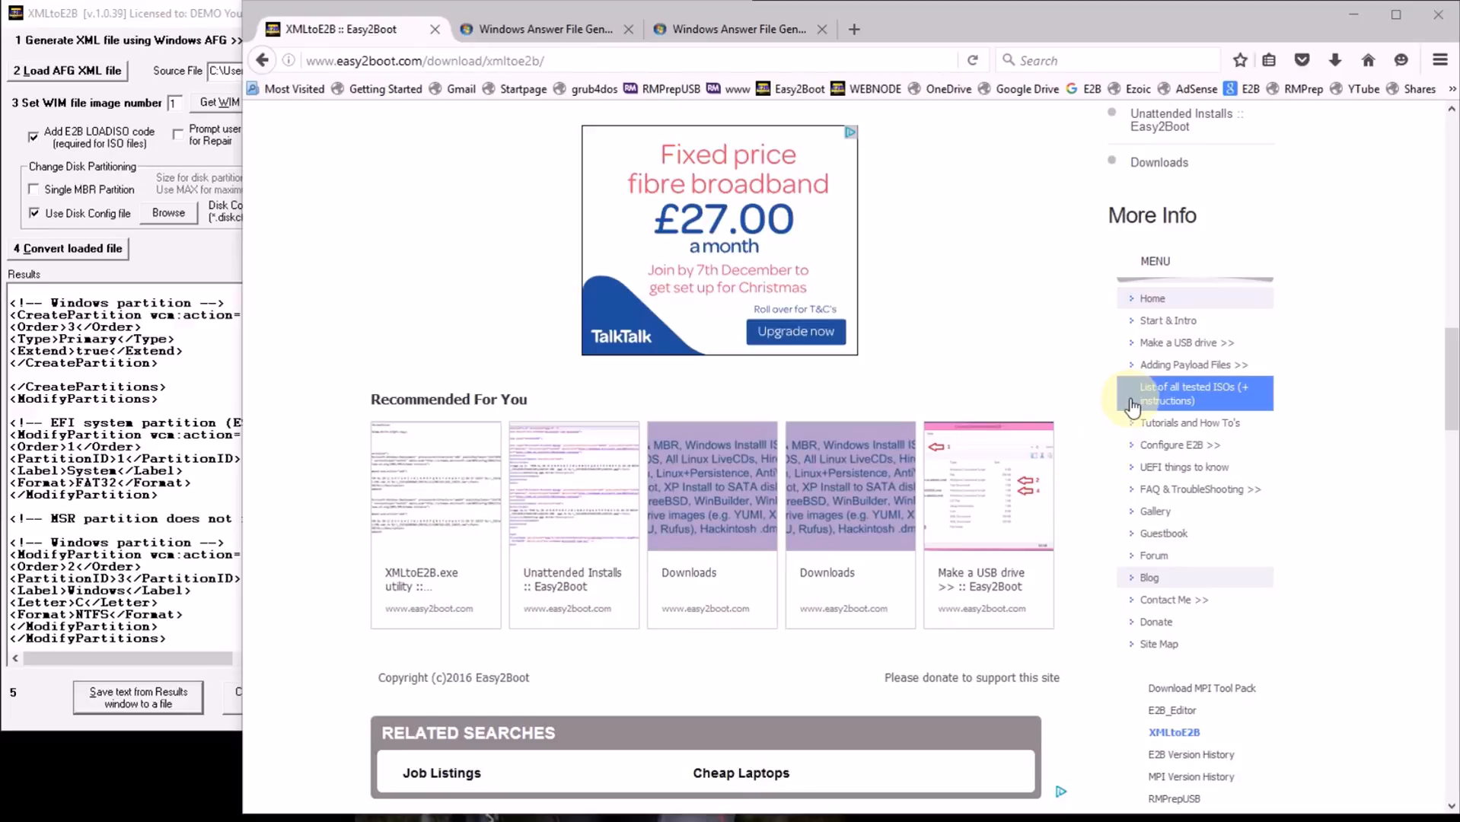
click(1151, 367)
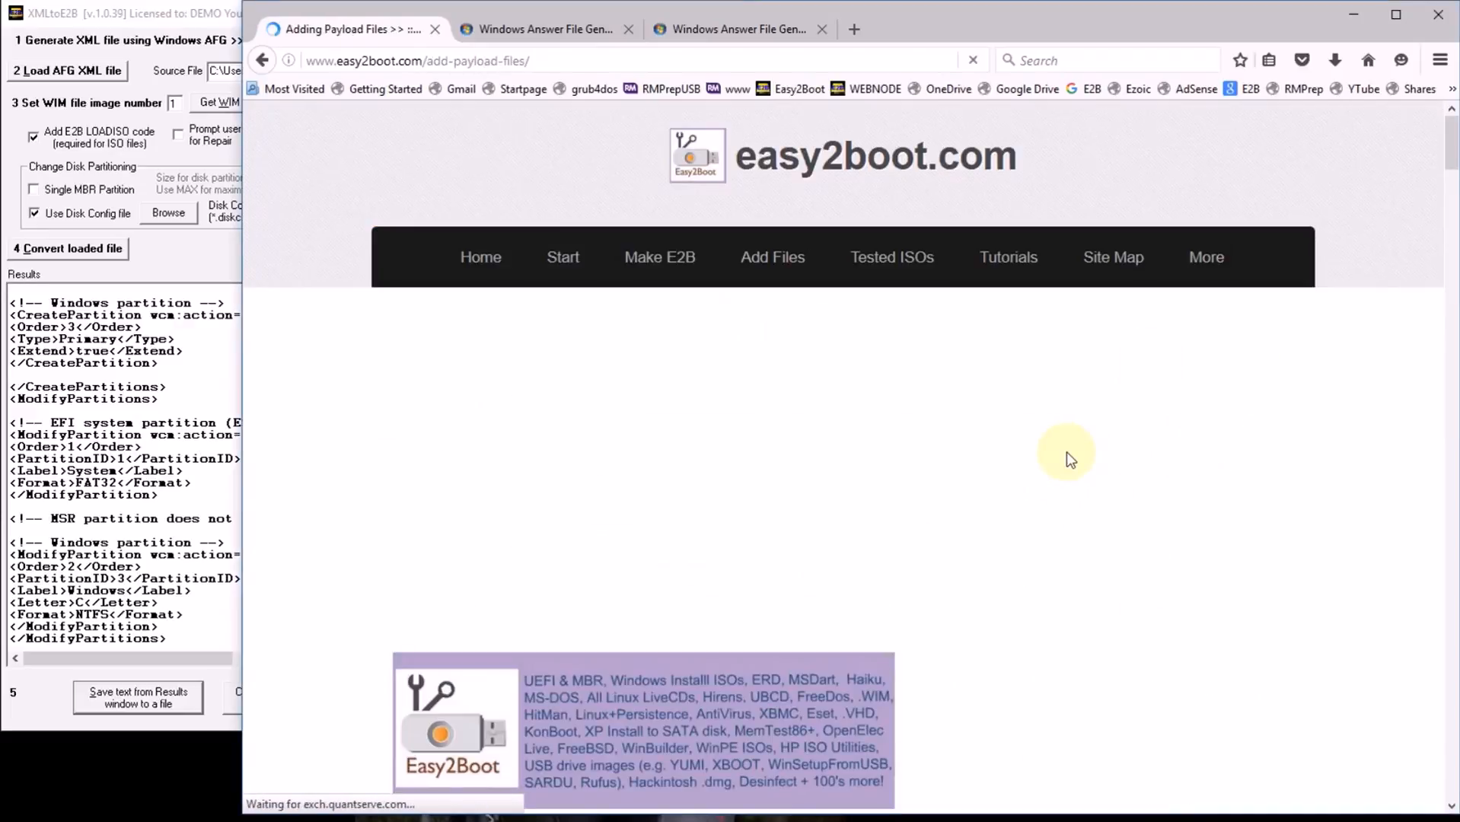
scroll(1066, 452, down, 8)
scroll(1069, 453, down, 12)
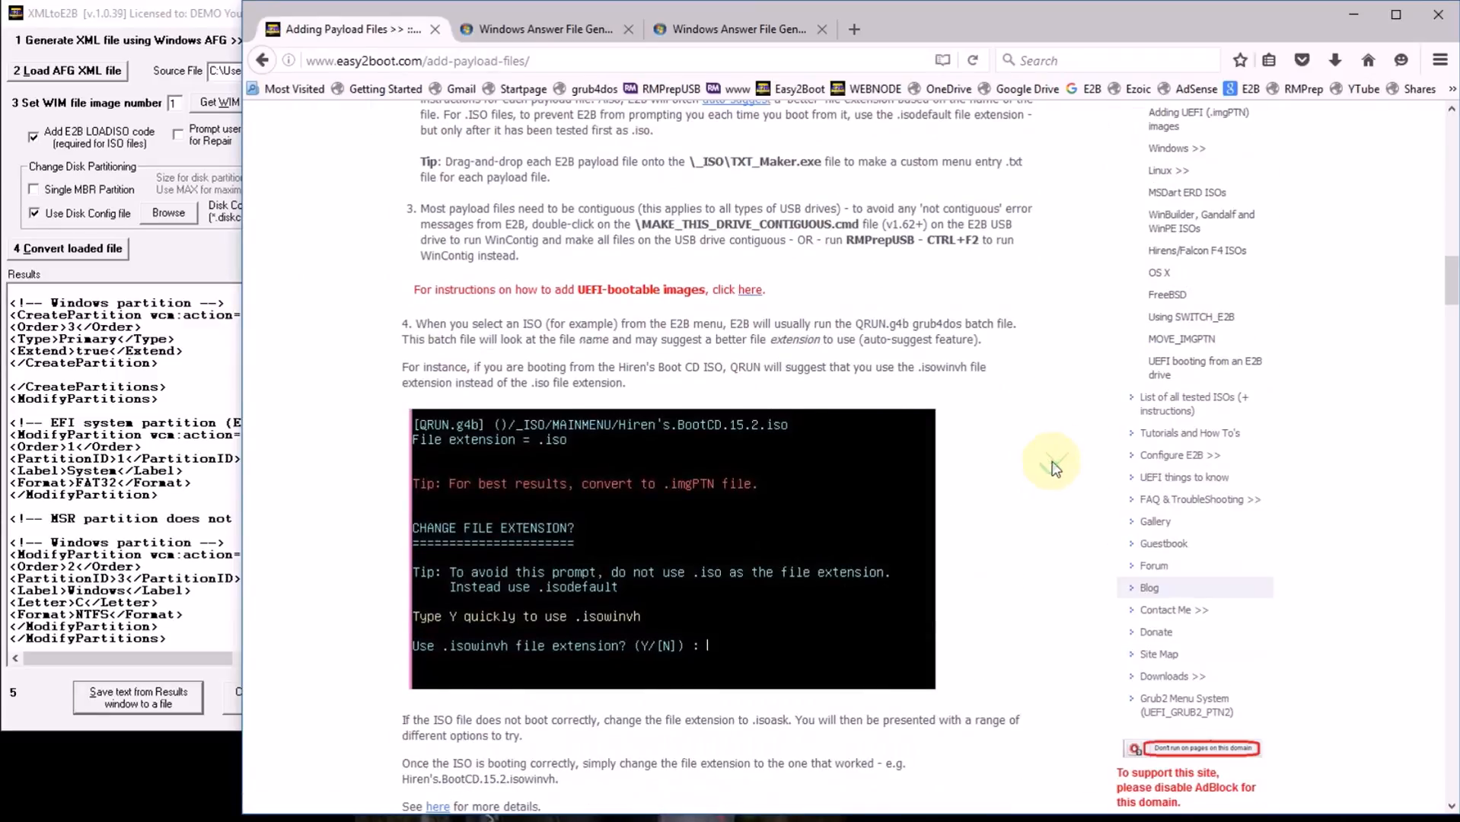
click(1176, 148)
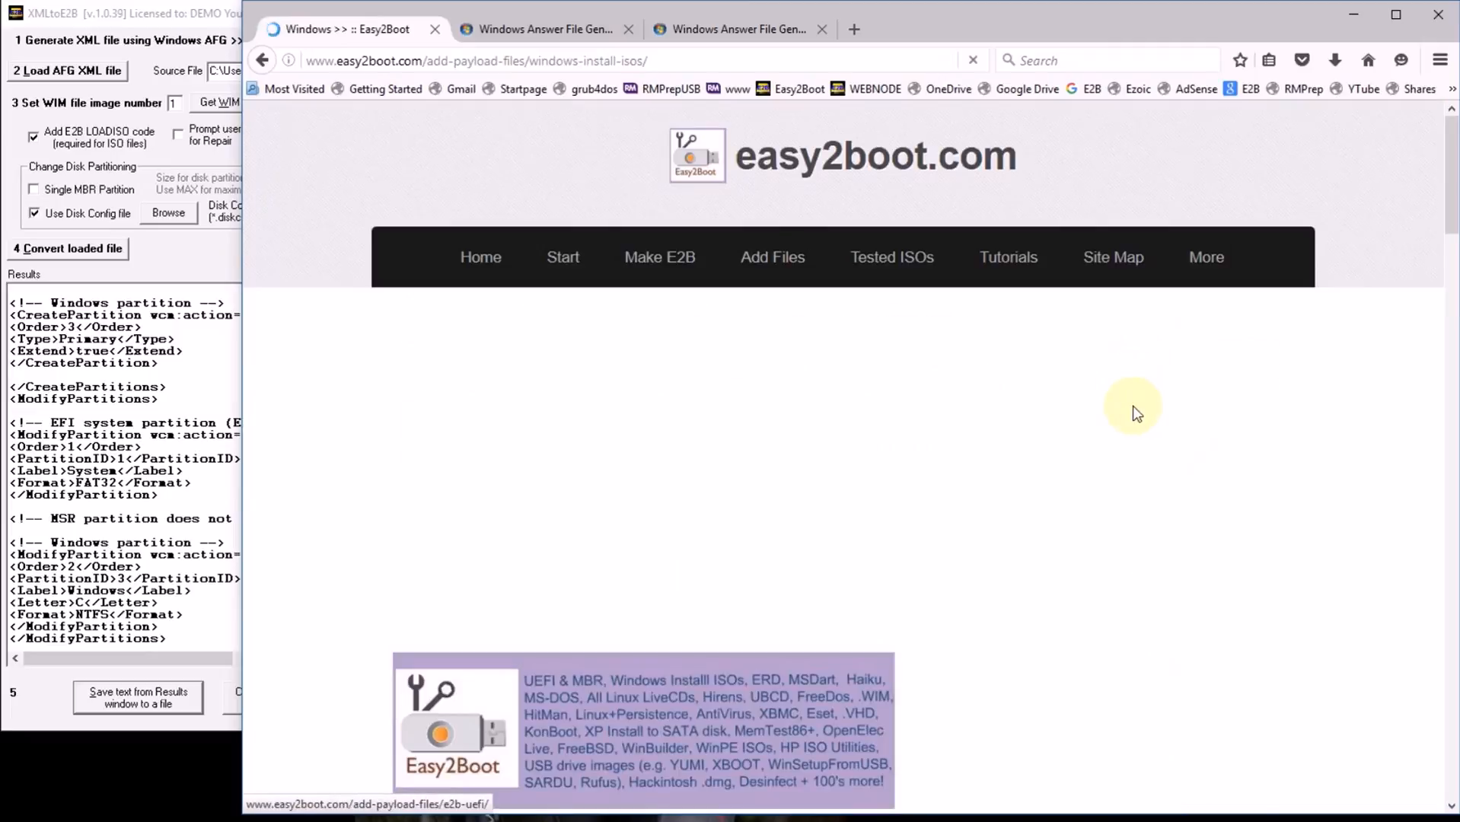
Step: Look through the Windows install ISO instructions and open the SDI_CHOCO page
scroll(1133, 413, down, 10)
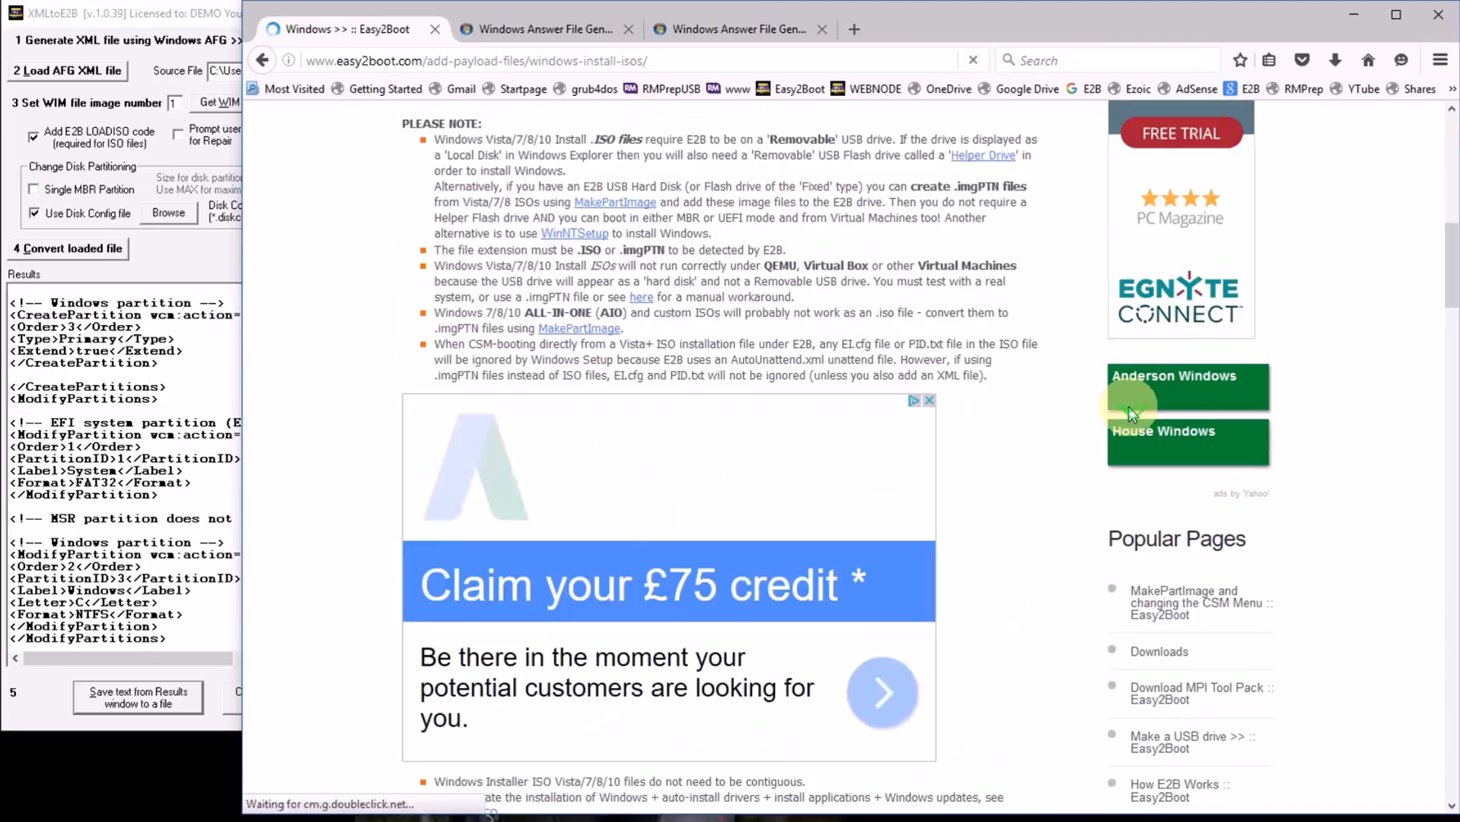
scroll(1128, 406, down, 15)
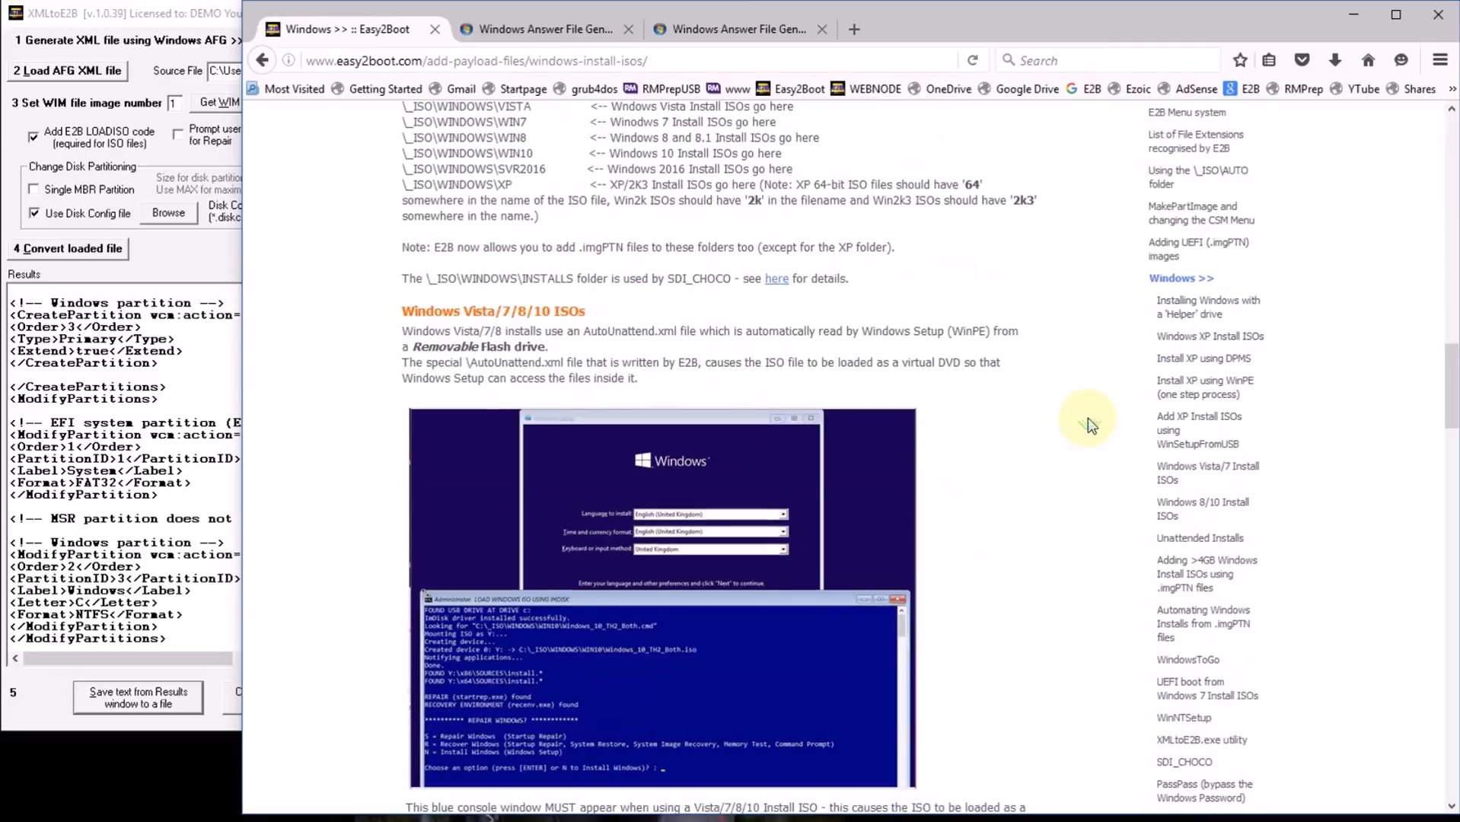
scroll(1050, 523, down, 7)
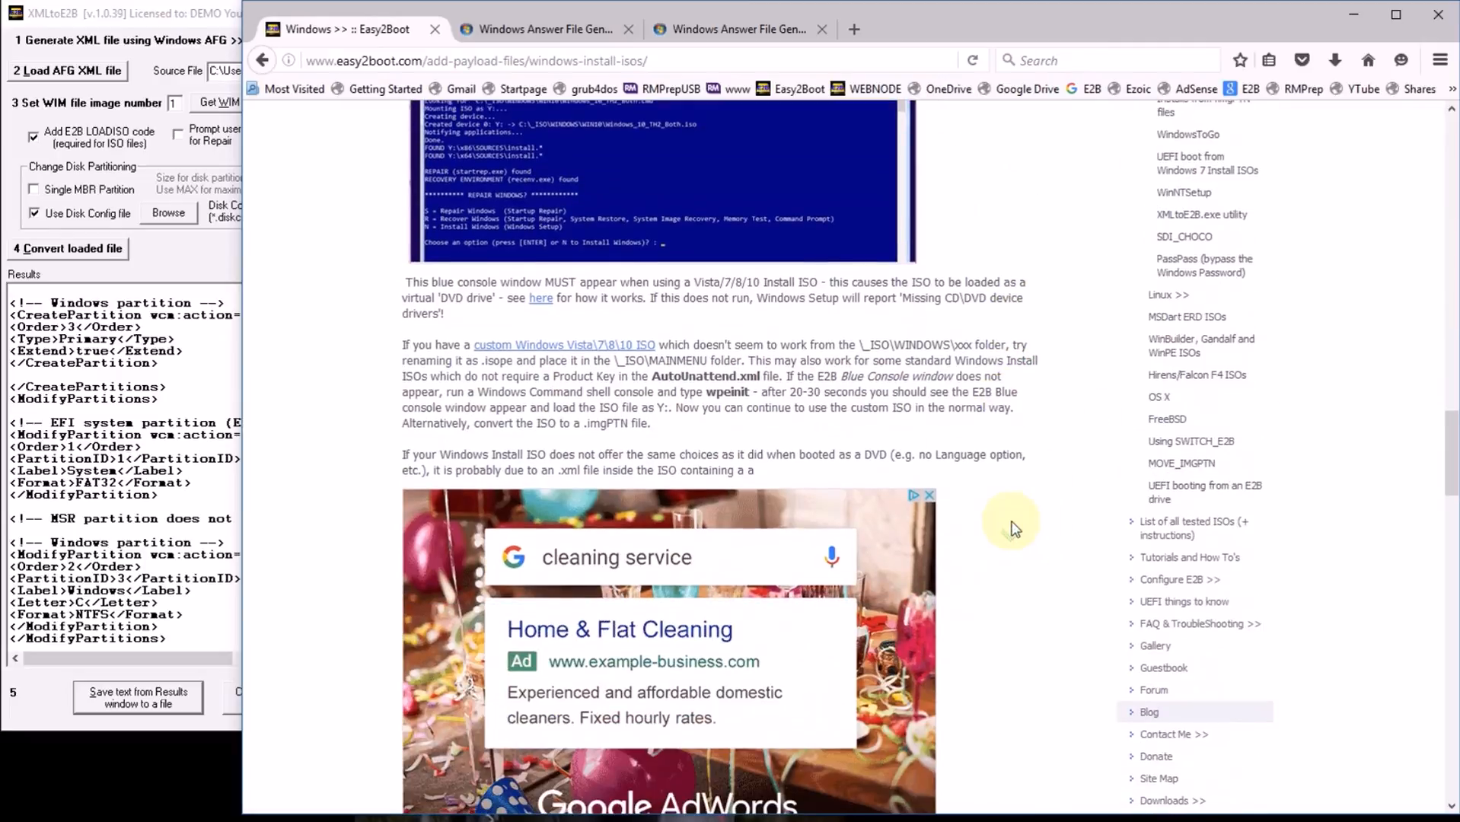
scroll(1065, 457, up, 2)
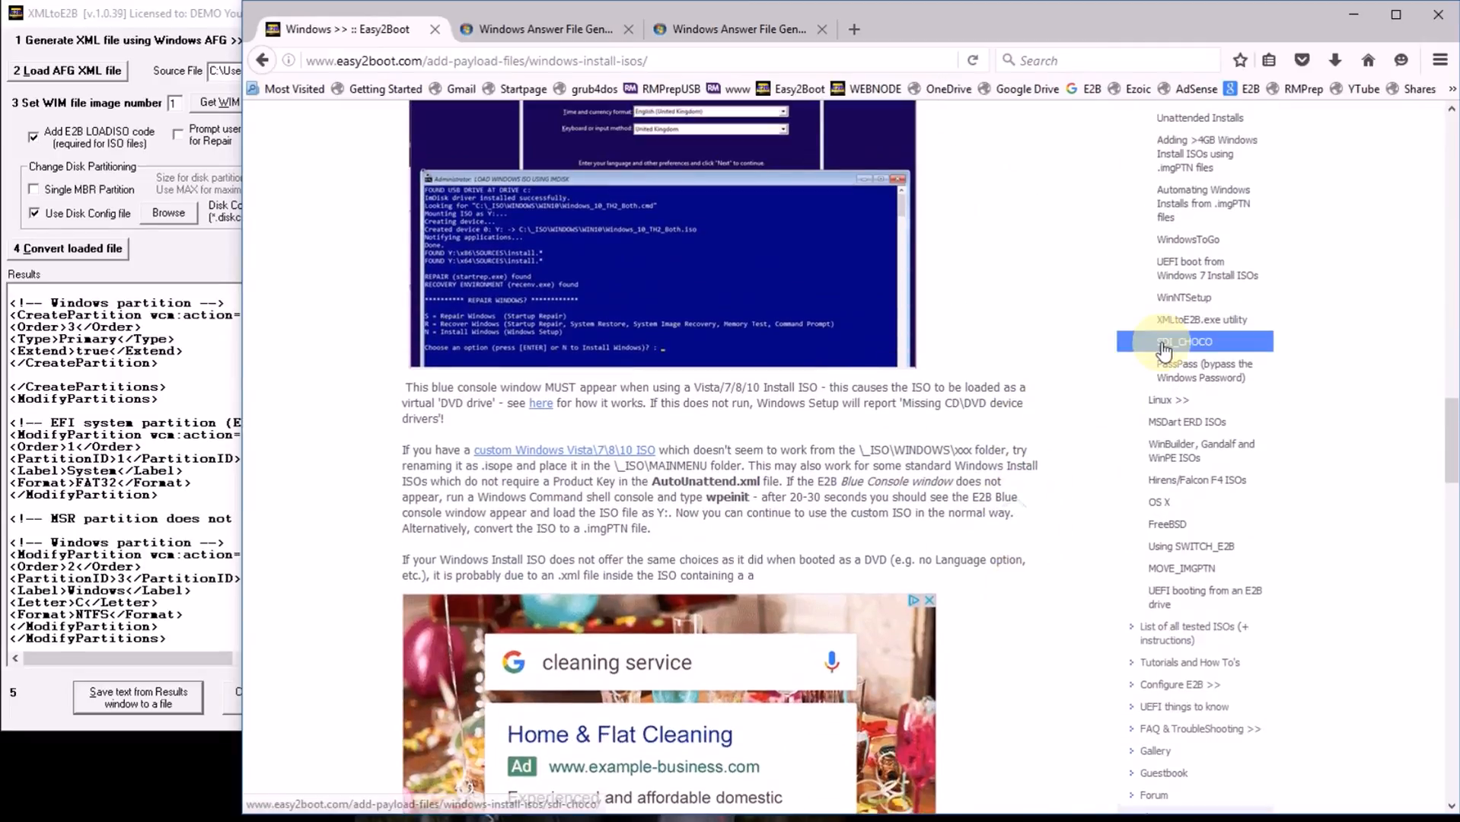
click(1162, 343)
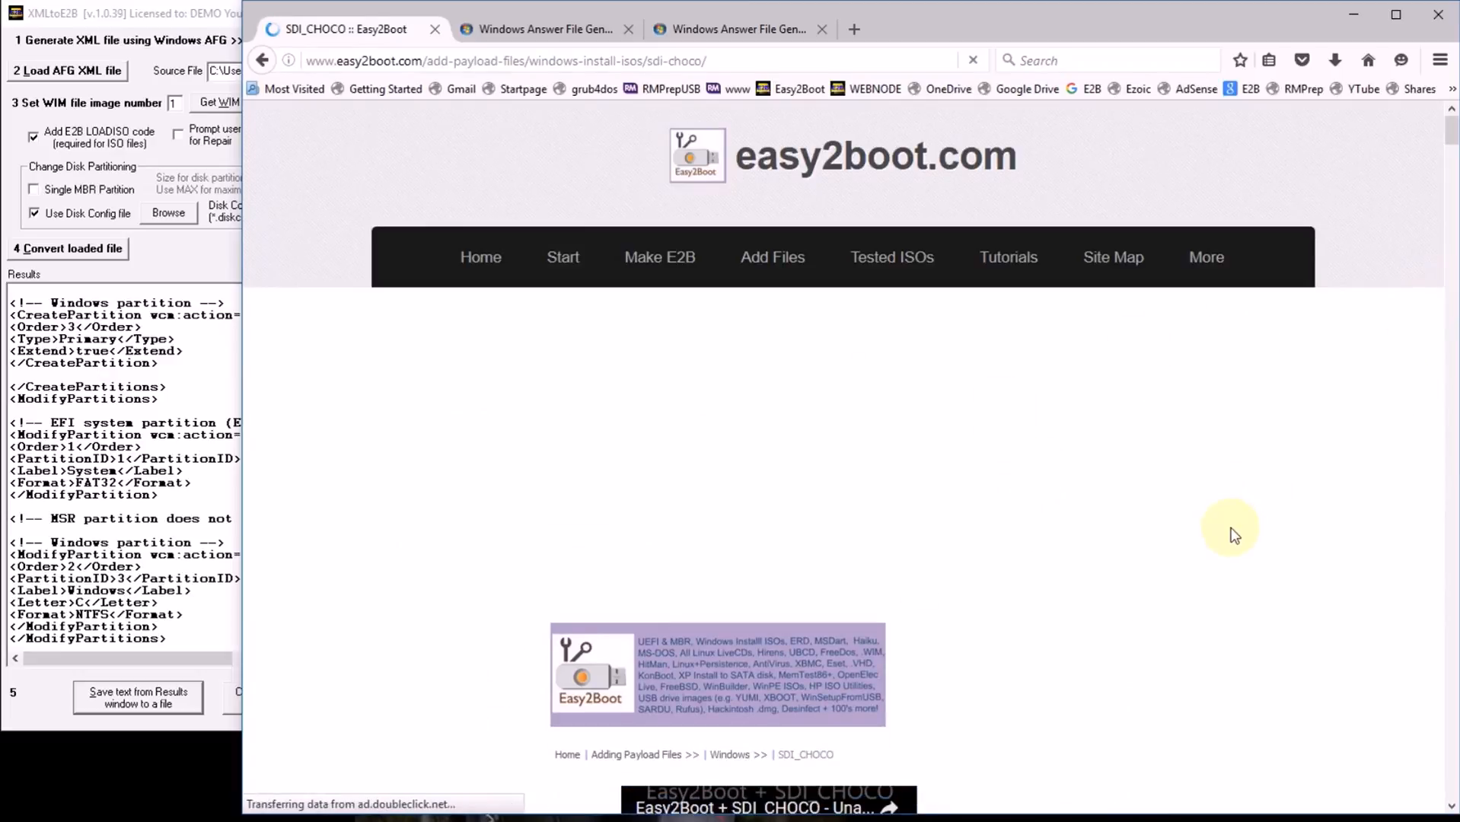
Step: Read the SDI_CHOCO instructions through to the example of adding multiple versions for different systems
scroll(1230, 539, down, 15)
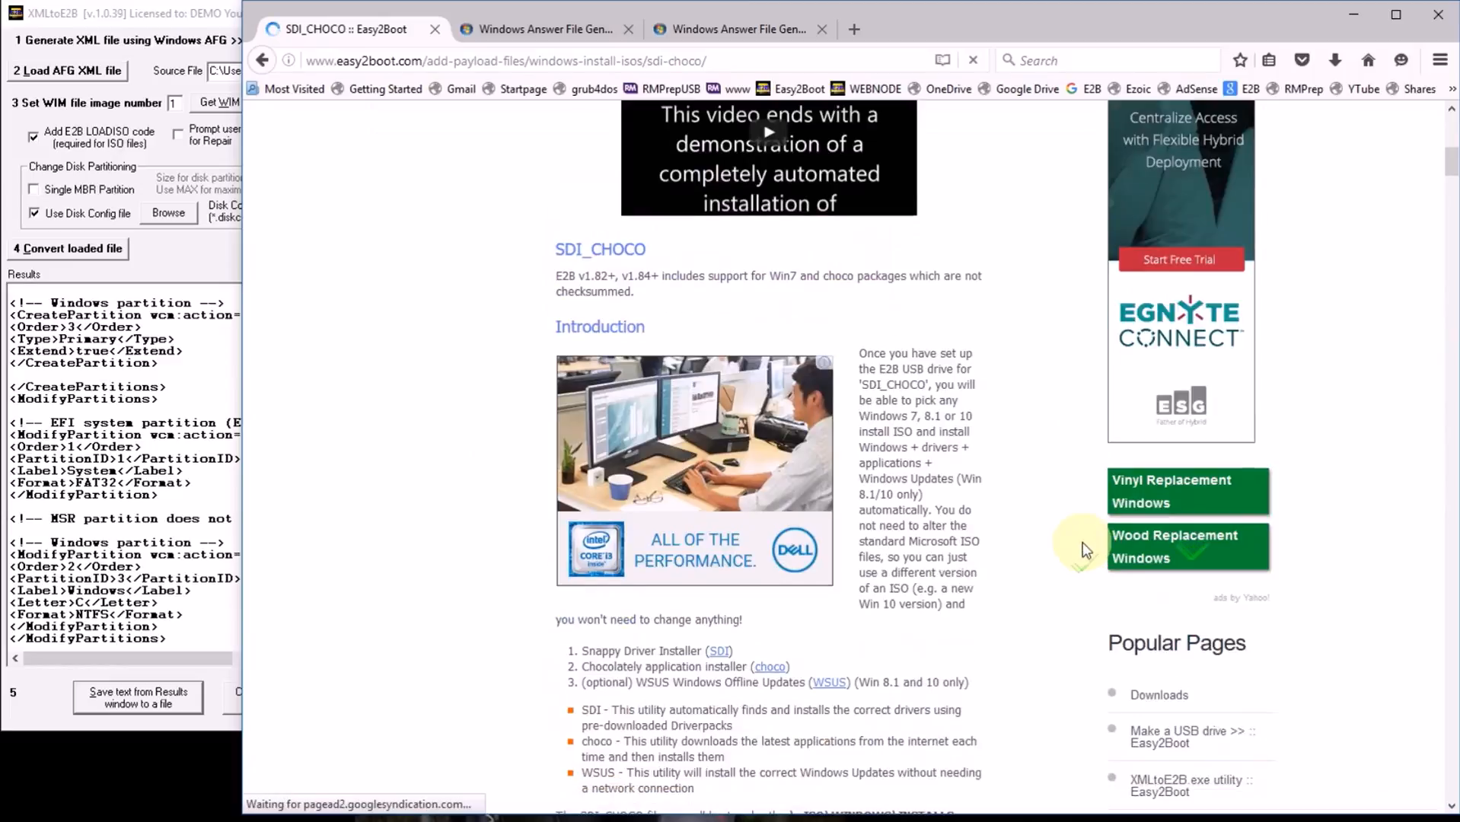
scroll(1139, 528, down, 15)
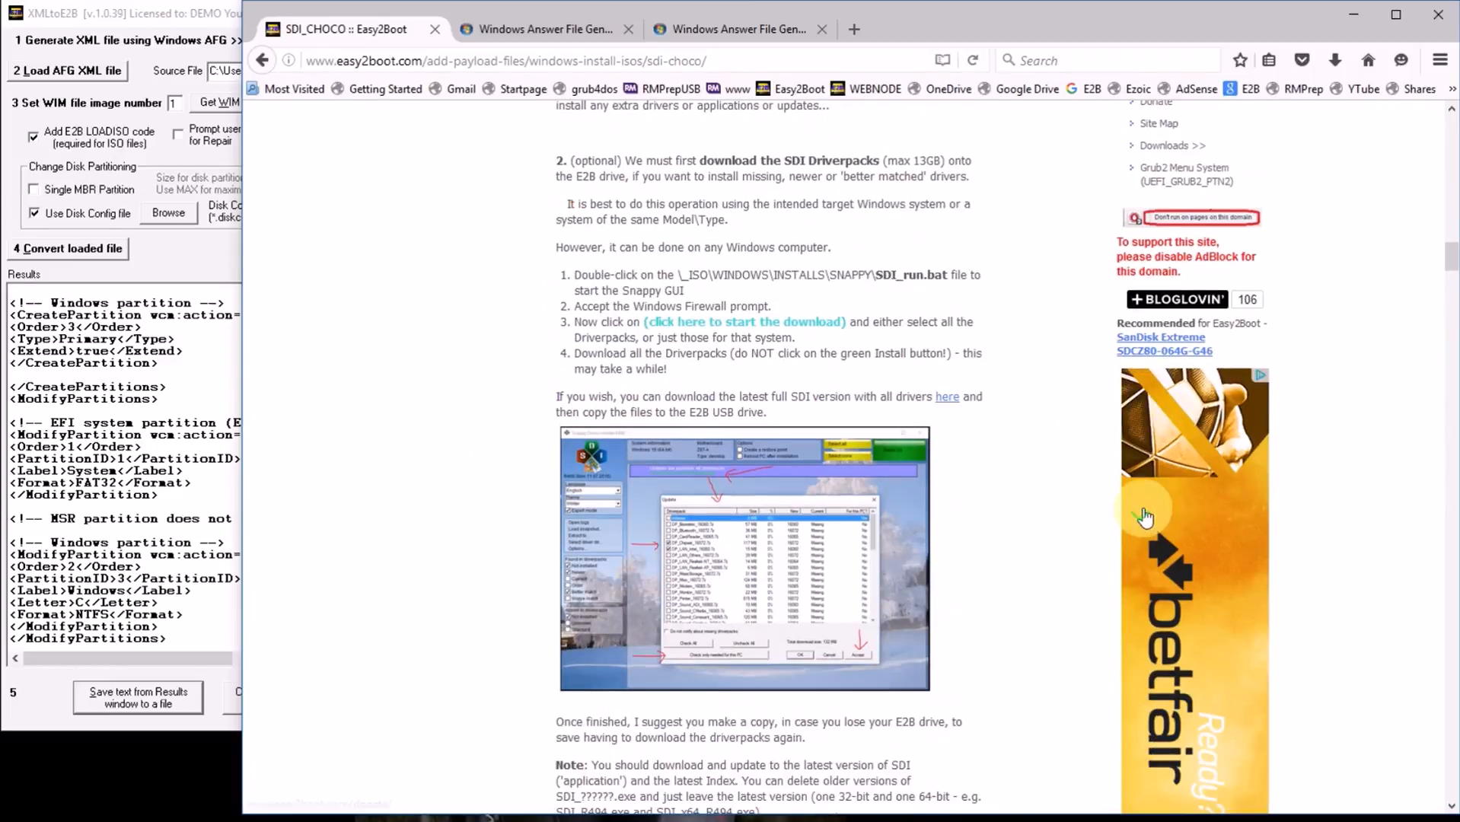
scroll(1170, 496, down, 20)
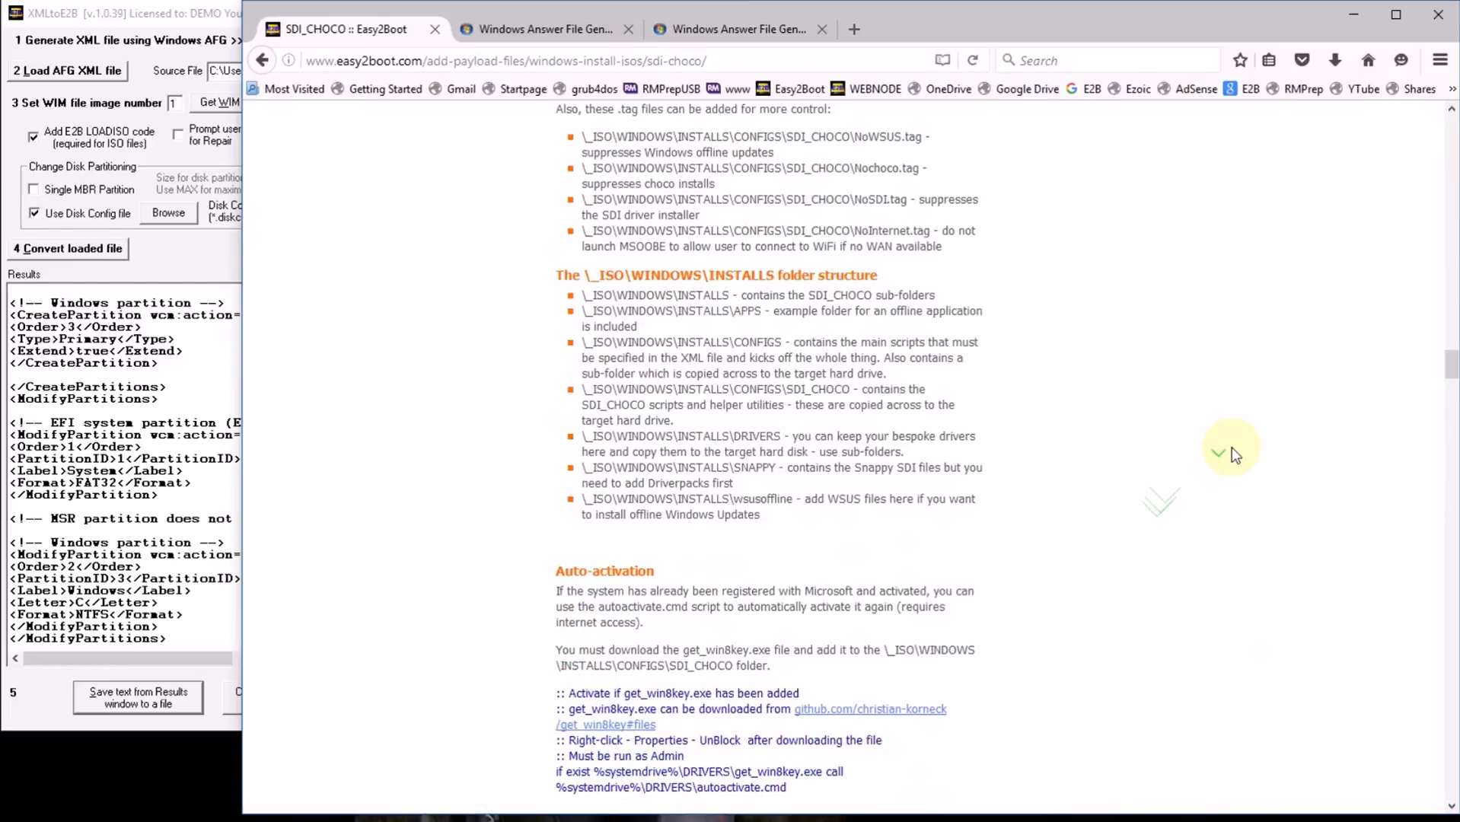
scroll(1215, 478, down, 20)
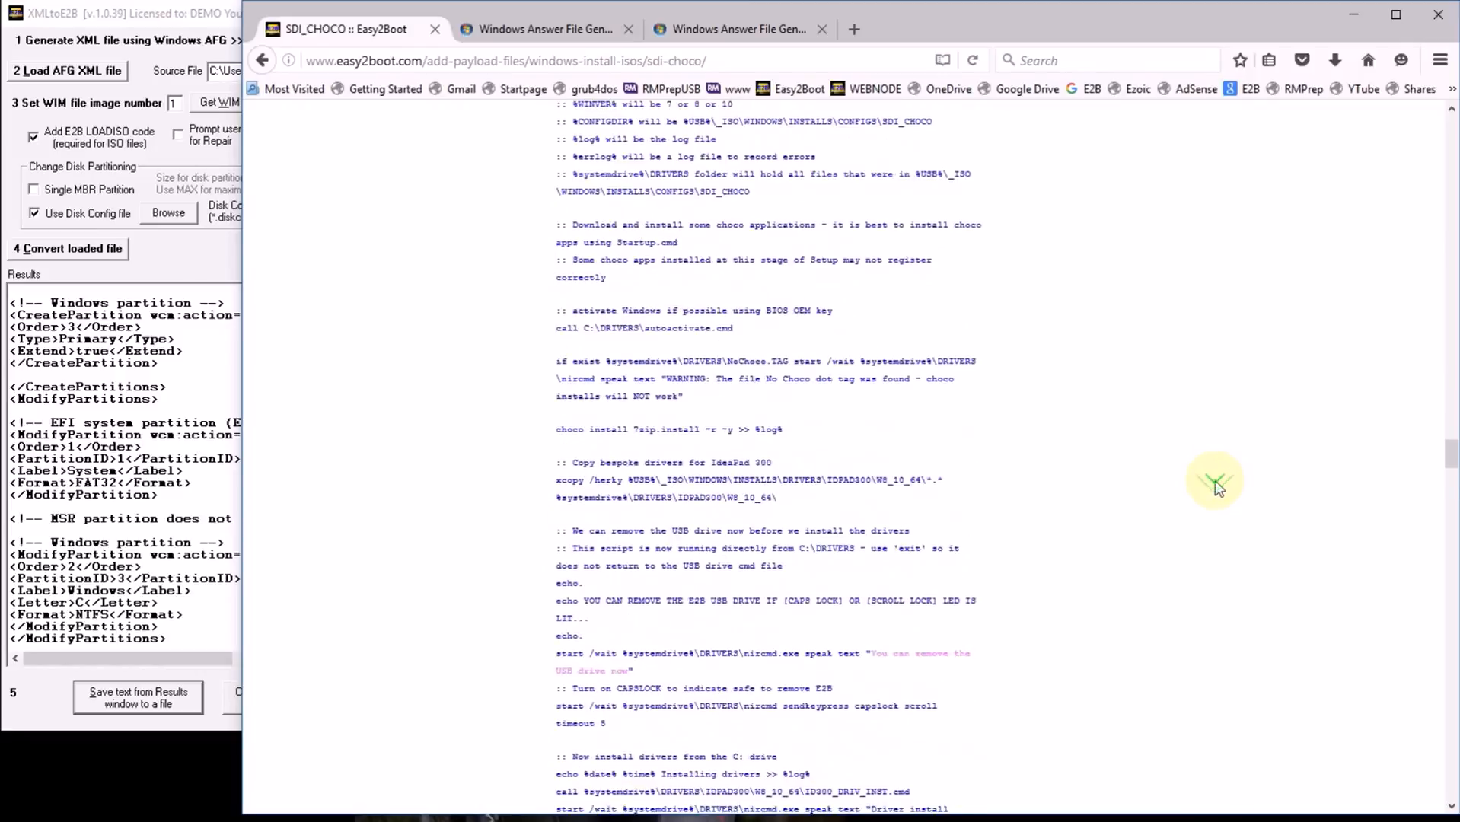
scroll(1223, 490, down, 20)
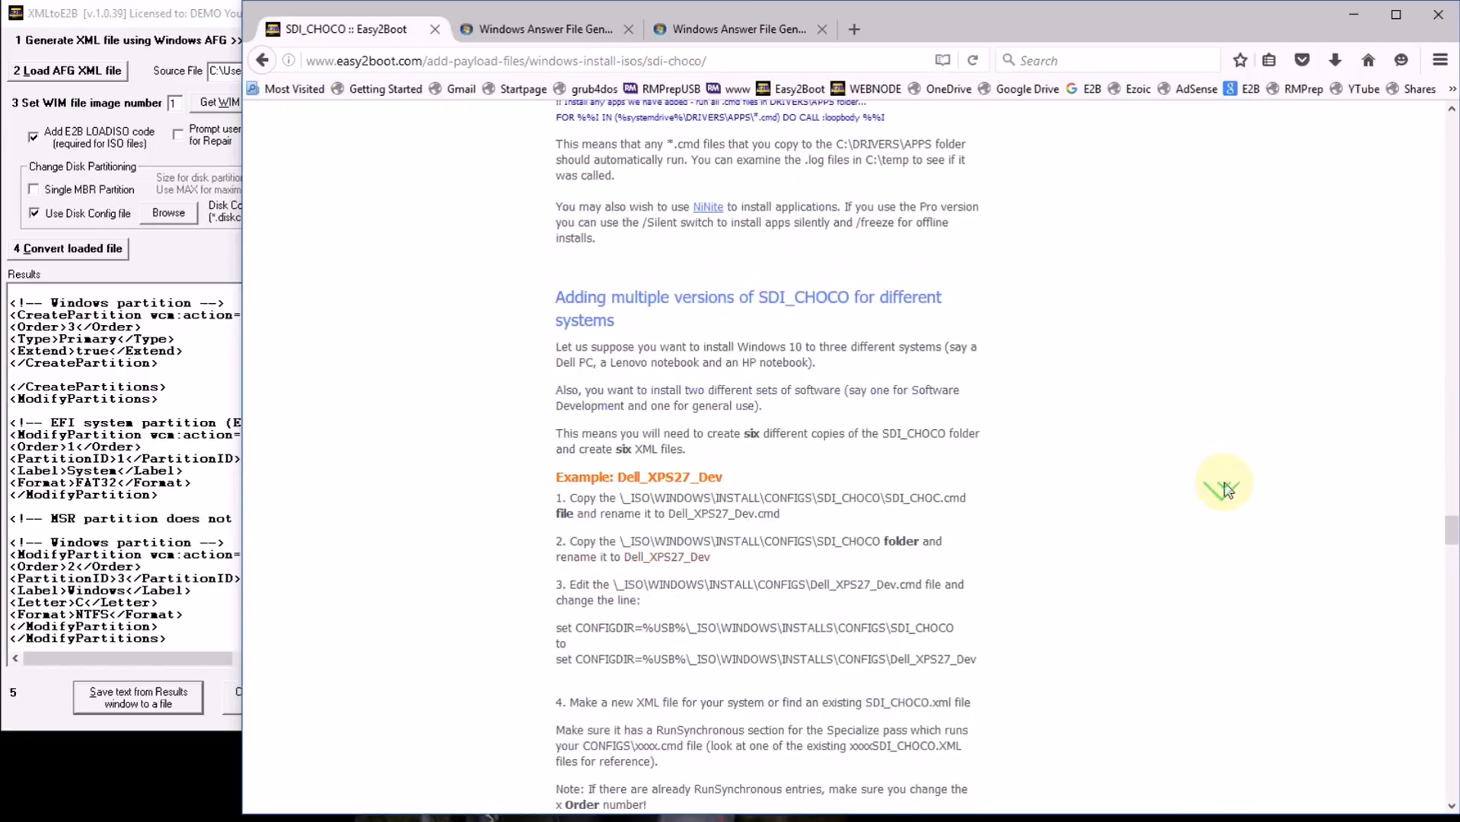
scroll(1223, 490, down, 3)
scroll(1076, 479, up, 6)
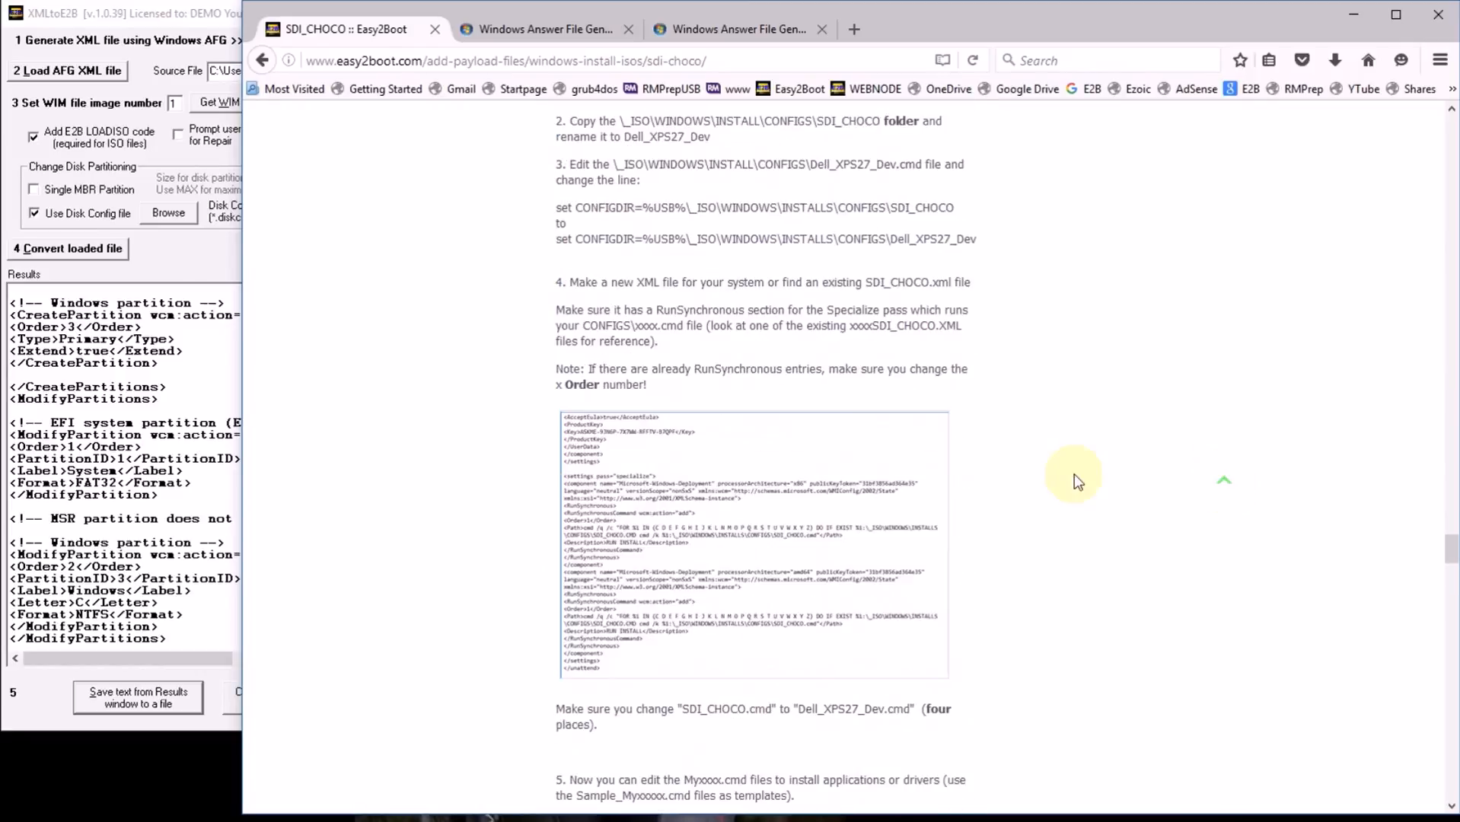